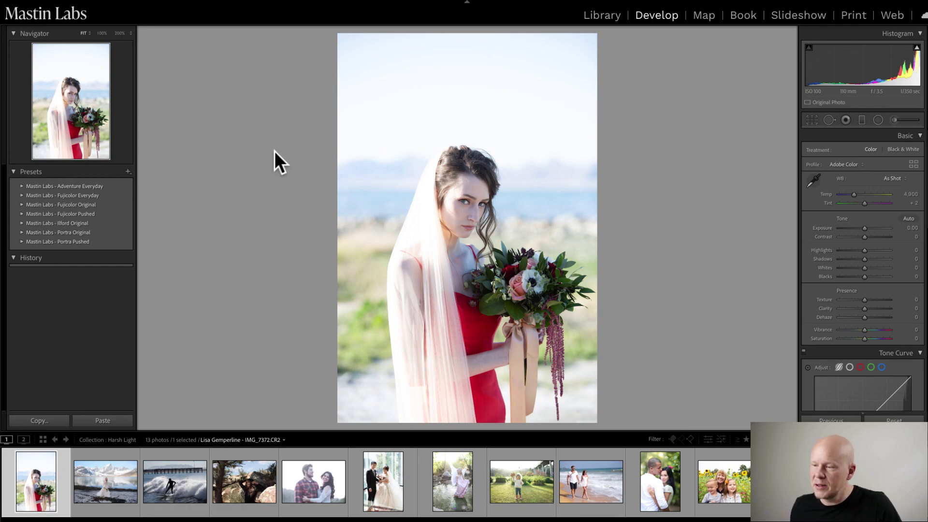
Examine the bride's face, hair and veil at 100% magnification to judge the harsh light, and return to the full view.
left_click_drag(441, 207, 450, 147)
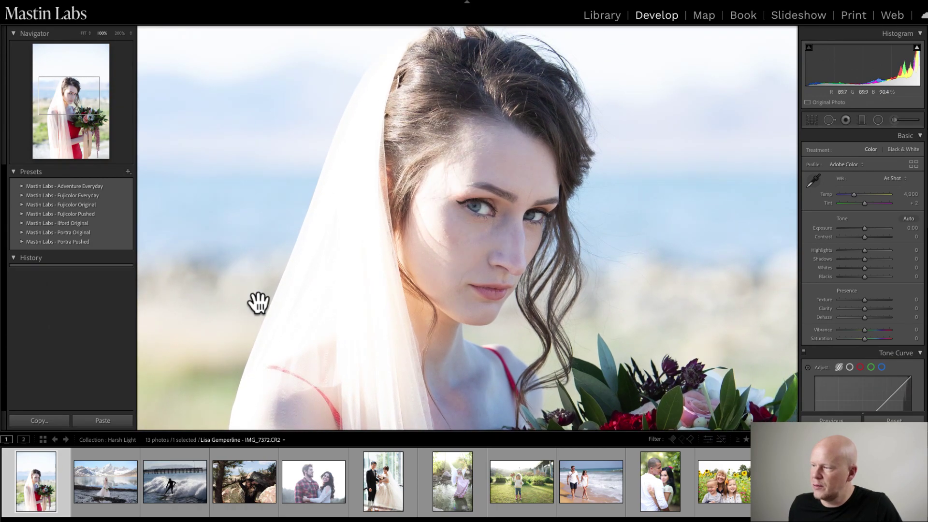
left_click_drag(315, 166, 319, 162)
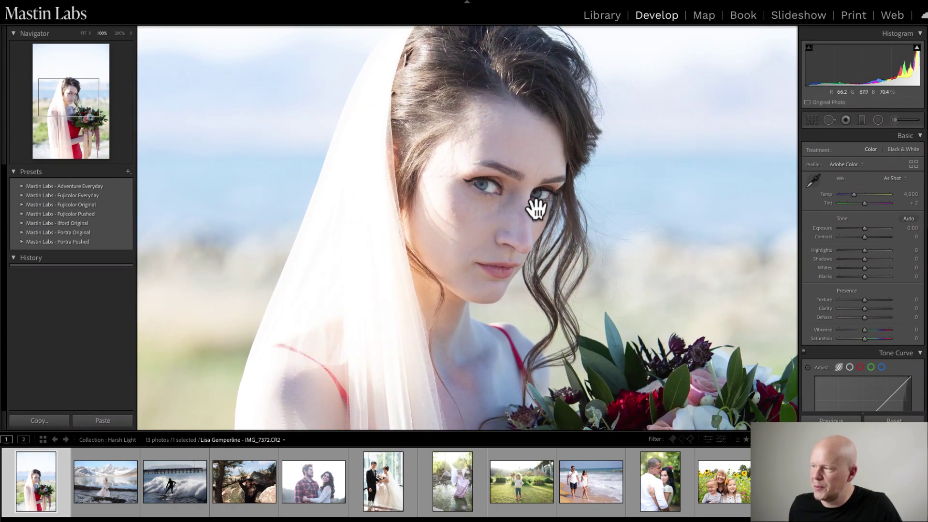
left_click_drag(451, 100, 433, 167)
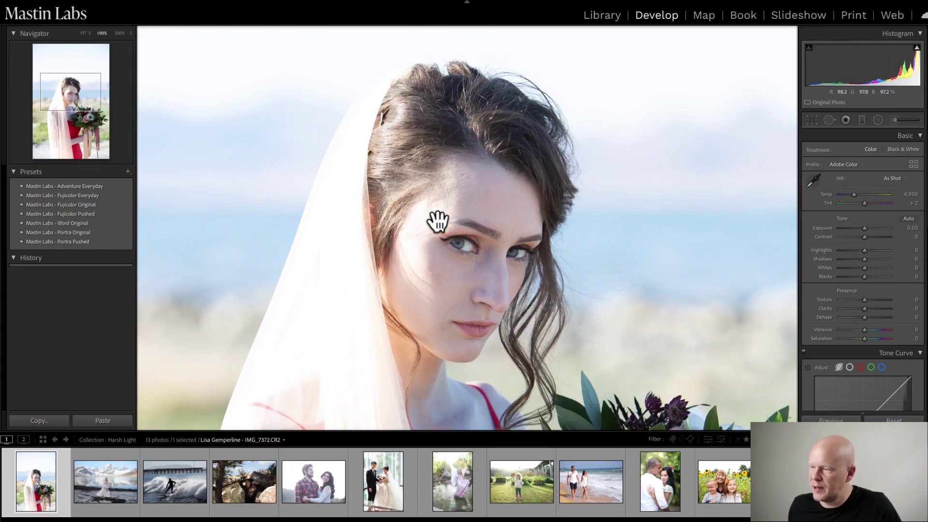
left_click_drag(437, 221, 483, 106)
left_click_drag(420, 111, 397, 232)
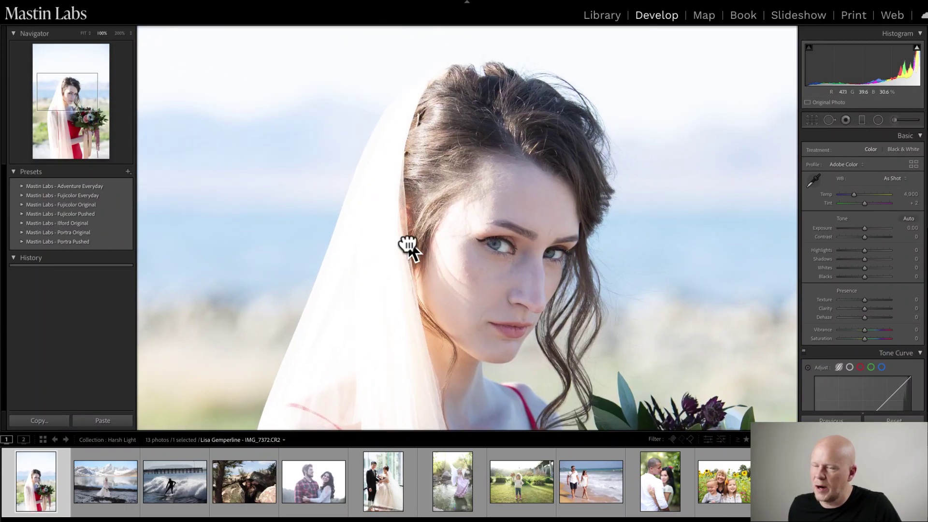
left_click(526, 248)
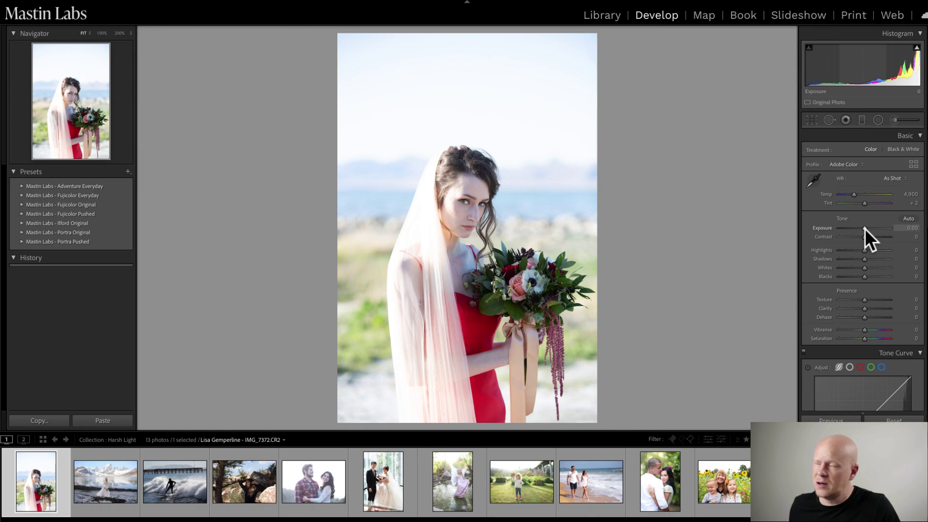
Lower the bride photo's exposure to -4.65 to inspect the veil's highlight detail at 100%, and reset the exposure.
left_click_drag(863, 228, 839, 228)
left_click(445, 213)
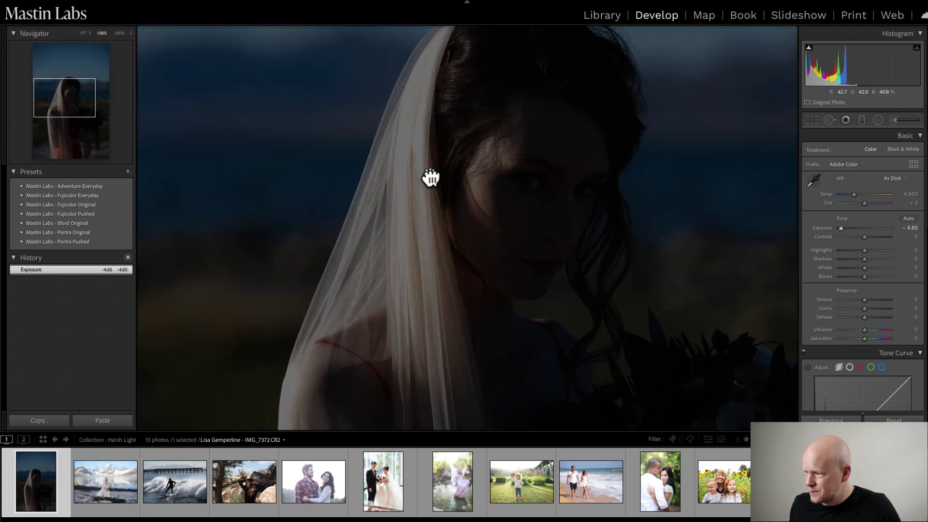
left_click_drag(439, 144, 430, 161)
left_click_drag(459, 249, 403, 224)
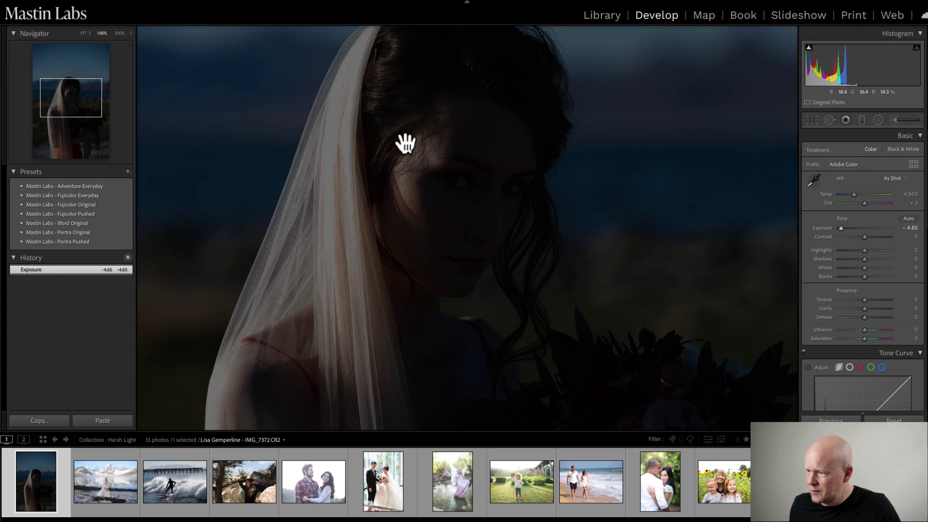
left_click_drag(359, 298, 425, 280)
left_click_drag(436, 196, 413, 223)
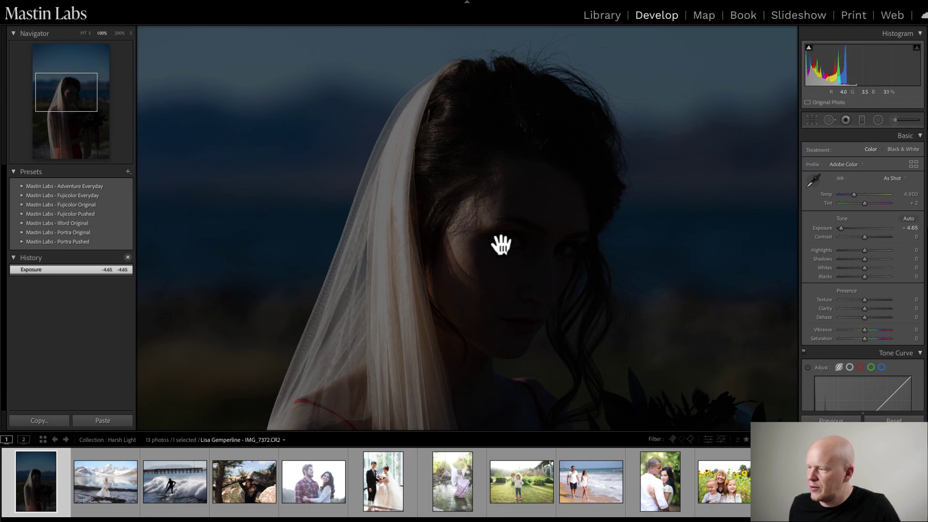
double_click(841, 229)
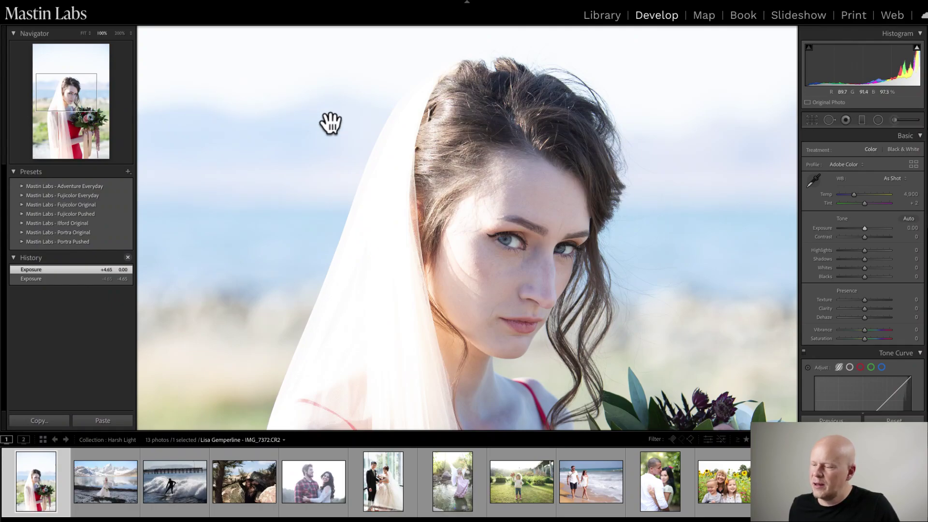
Inspect the sky in the plaid-shirt couple photo with exposure lowered to -3.10, and raise the exposure to -0.20.
left_click(311, 490)
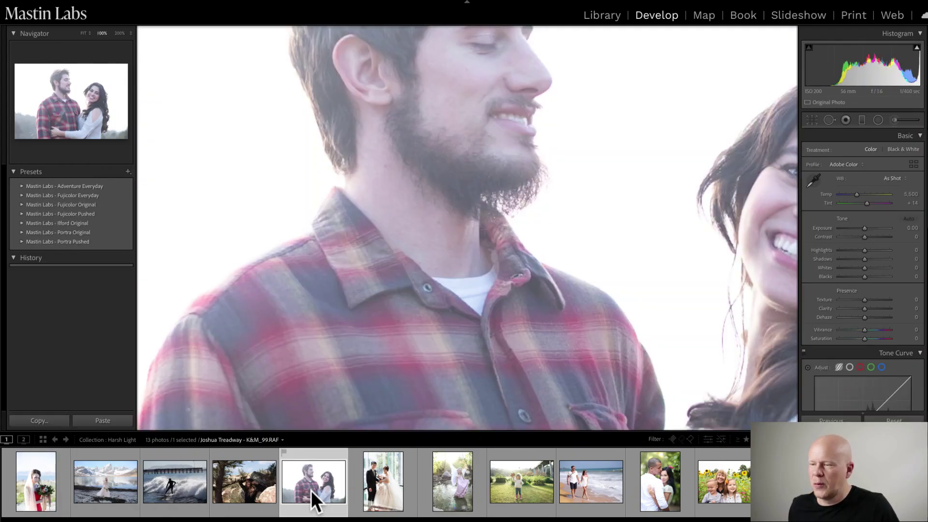
left_click(465, 124)
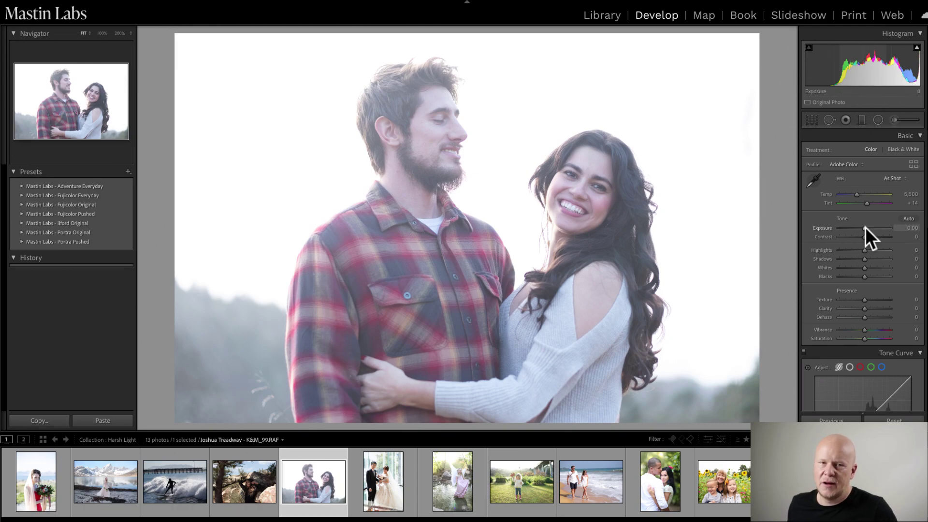
left_click_drag(864, 227, 847, 228)
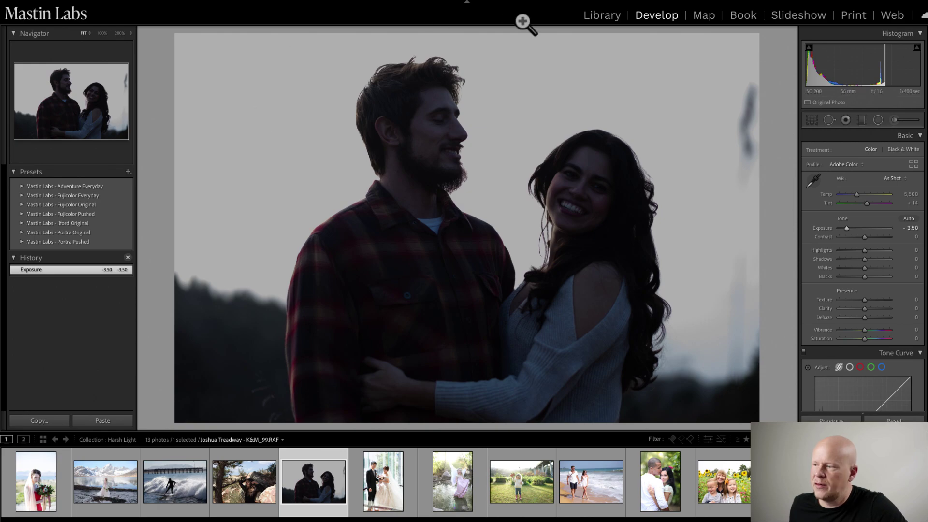
mouse_move(845, 225)
left_mouse_down()
mouse_move(860, 224)
mouse_move(845, 226)
left_mouse_up()
left_click(763, 107)
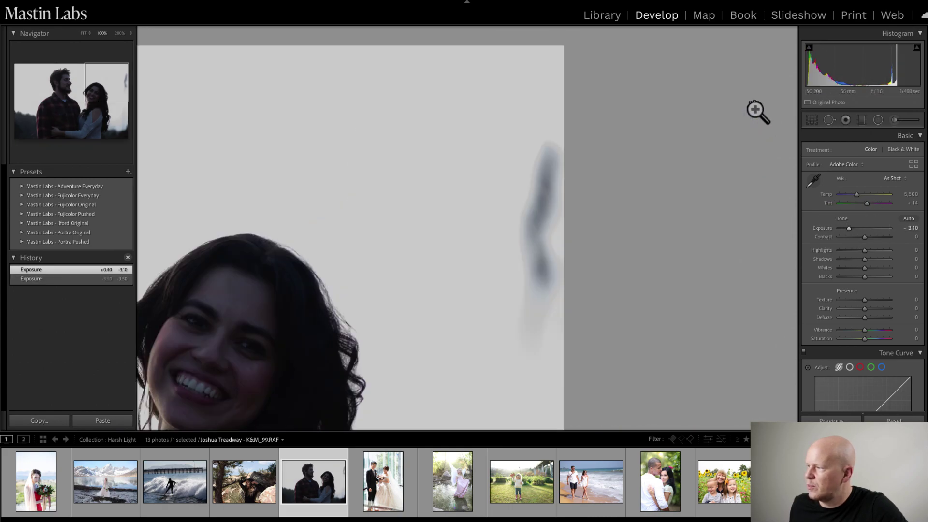
left_click(431, 269)
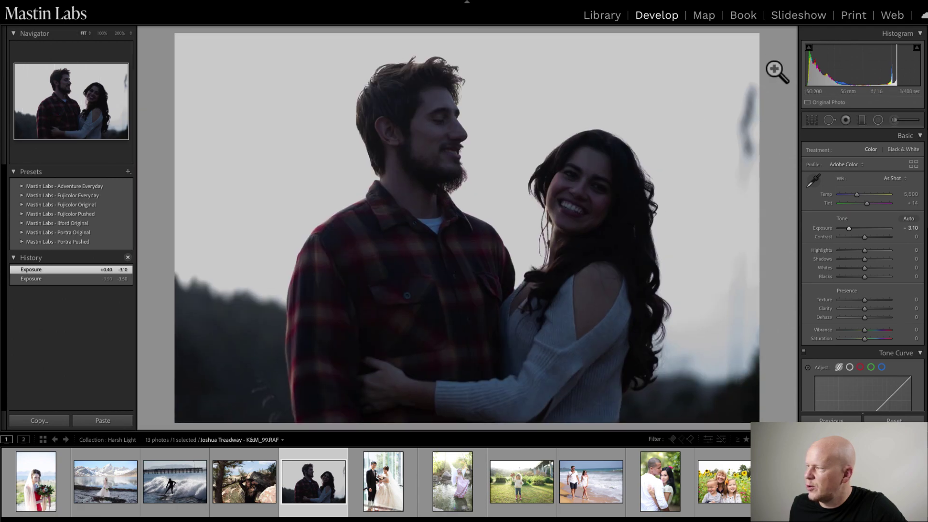
left_click_drag(846, 228, 861, 227)
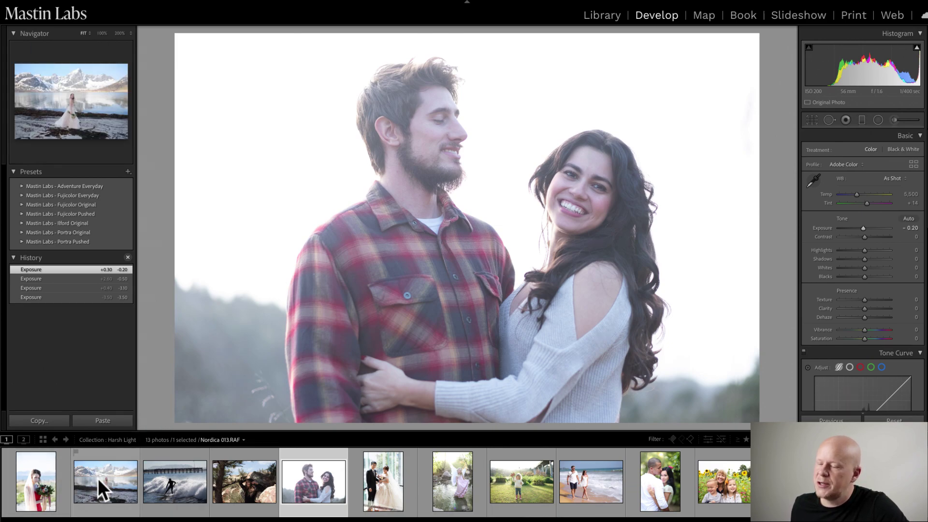
Return to the photo of the bride in the red dress and reset its exposure to 0.00.
left_click(45, 483)
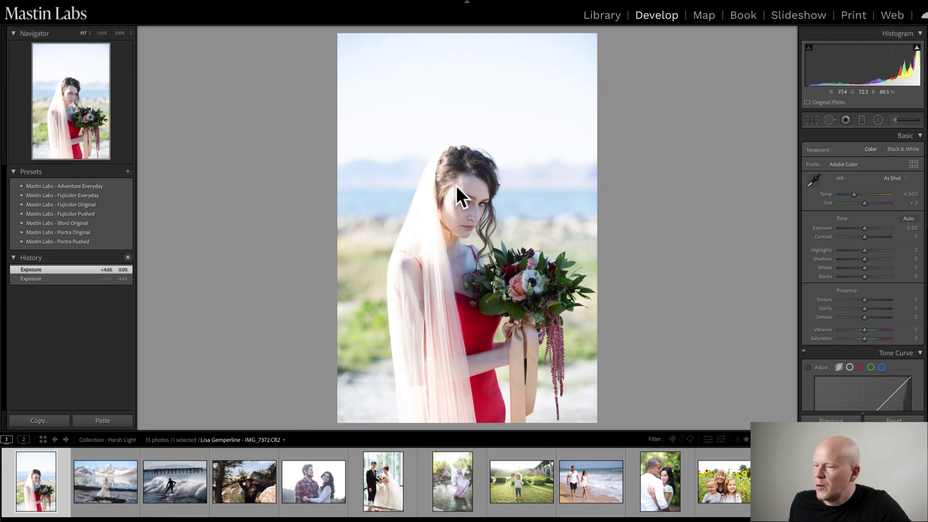
mouse_move(859, 227)
left_mouse_down()
mouse_move(842, 229)
mouse_move(862, 227)
left_mouse_up()
double_click(862, 226)
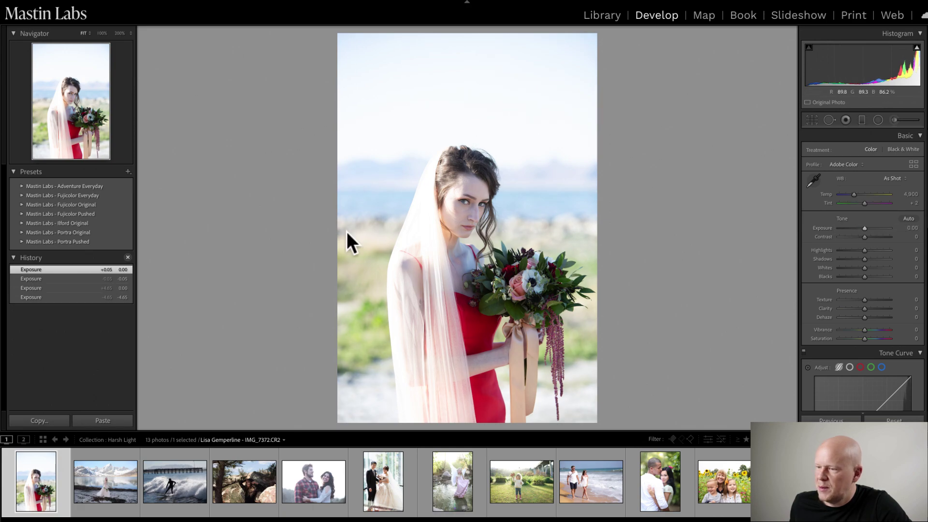
Apply the 1b. Fuji 400H preset from Mastin Labs - Fujicolor Original and warm the temperature to 6,518.
left_click(19, 203)
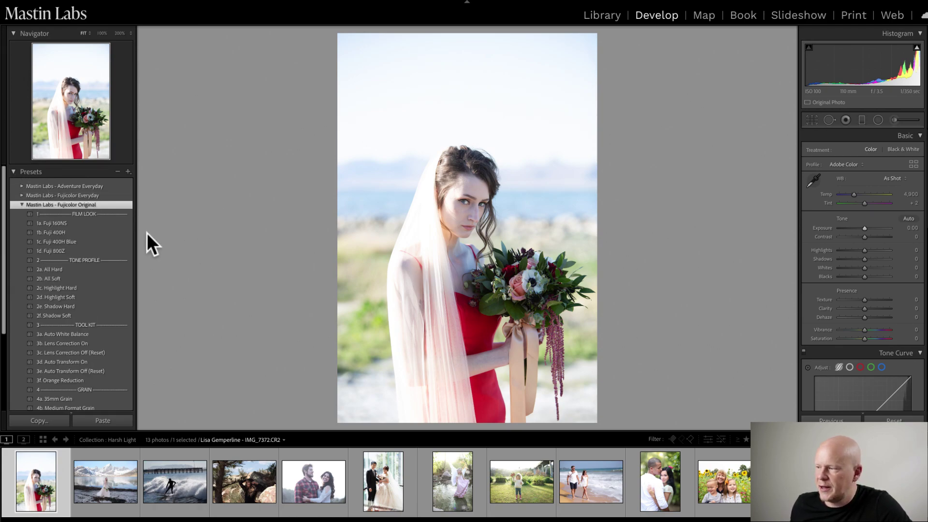
left_click(115, 233)
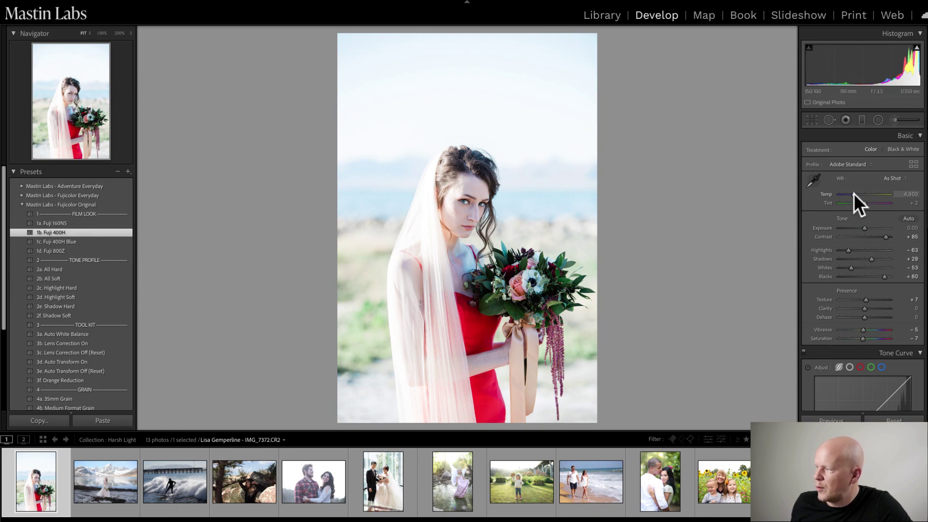
mouse_move(852, 195)
left_mouse_down()
mouse_move(871, 193)
mouse_move(847, 195)
mouse_move(859, 193)
left_mouse_up()
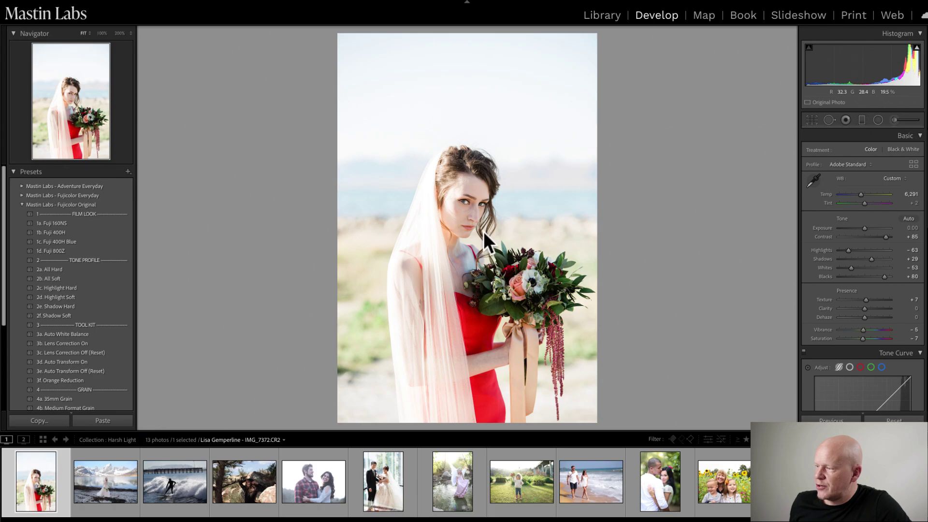
left_click(476, 210)
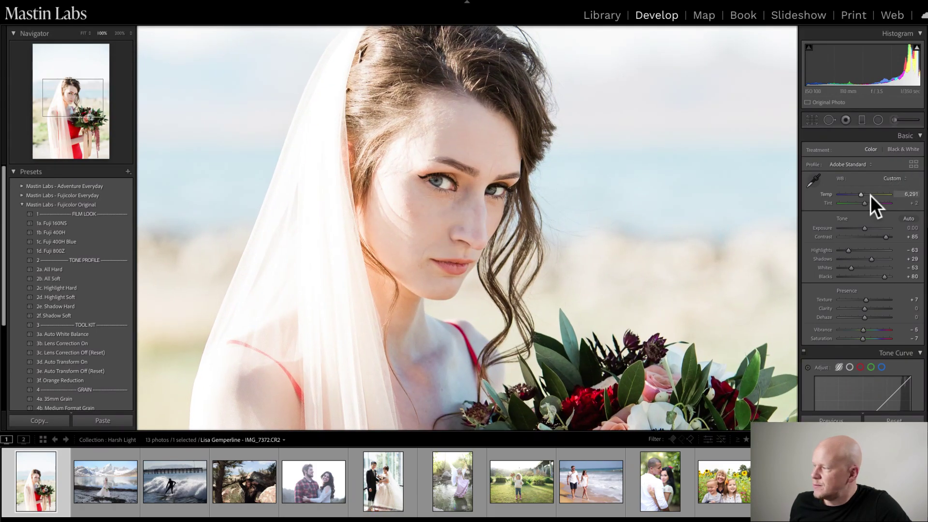
left_click_drag(859, 194, 862, 193)
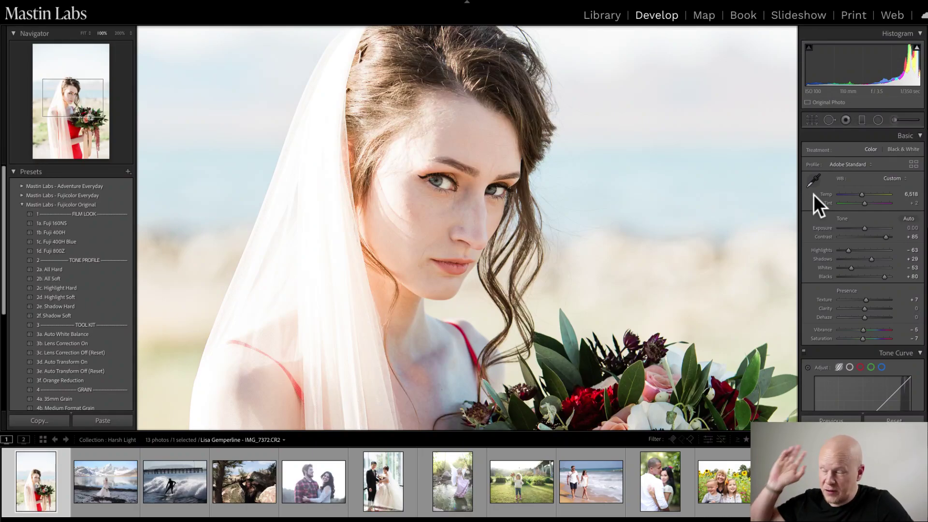
Apply the 2d. Highlight Soft tone profile to the bride photo and compare the highlights with and without it.
left_click_drag(407, 135, 428, 162)
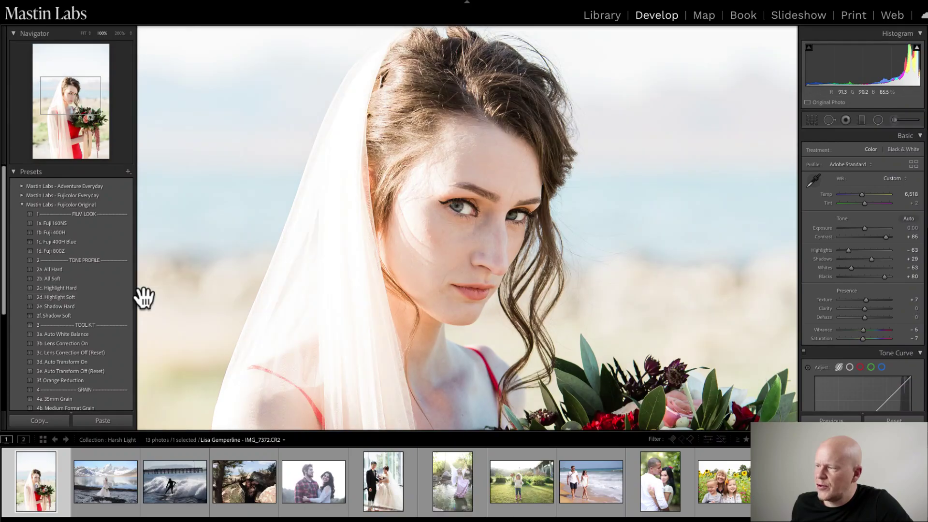
left_click(118, 297)
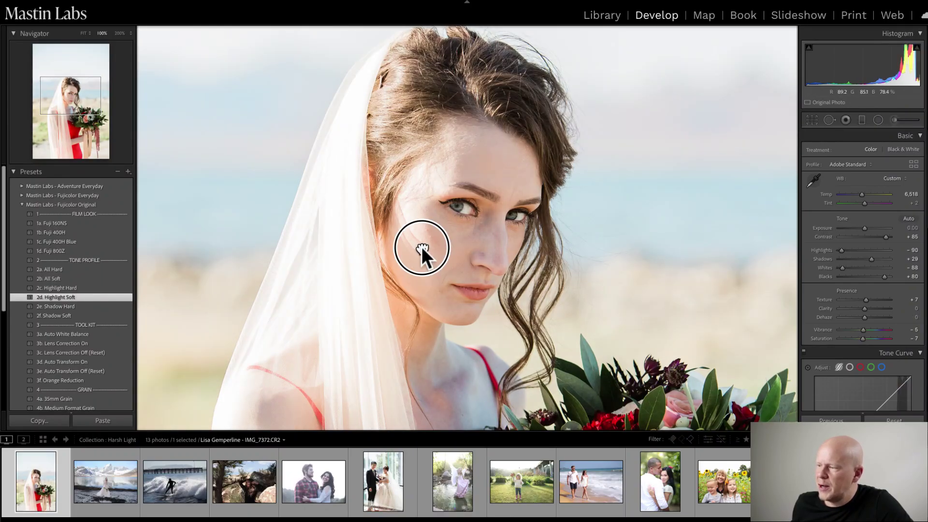
left_click(421, 246)
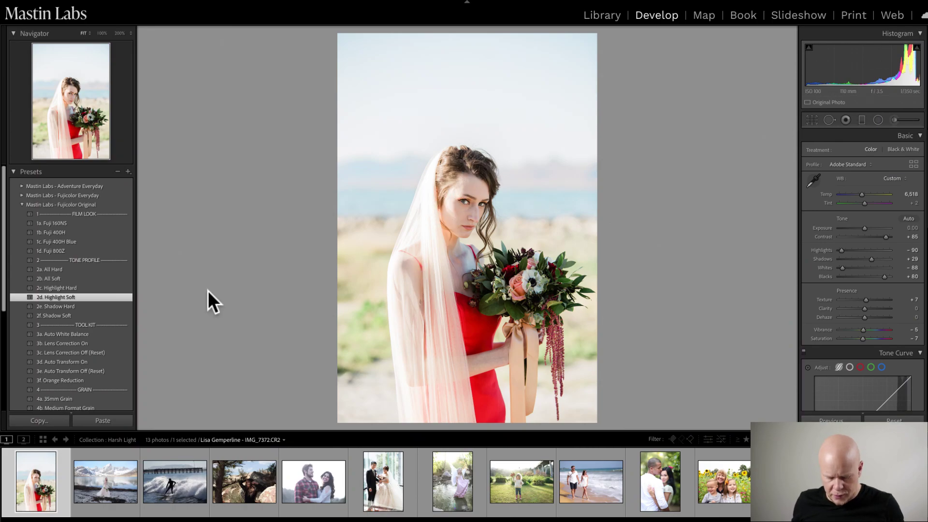
key("ctrl+z")
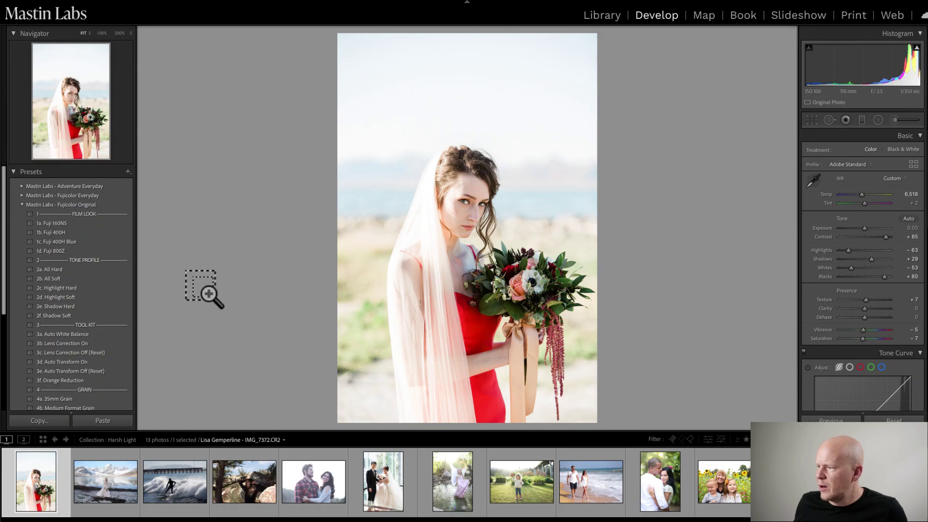
key("ctrl+shift+z")
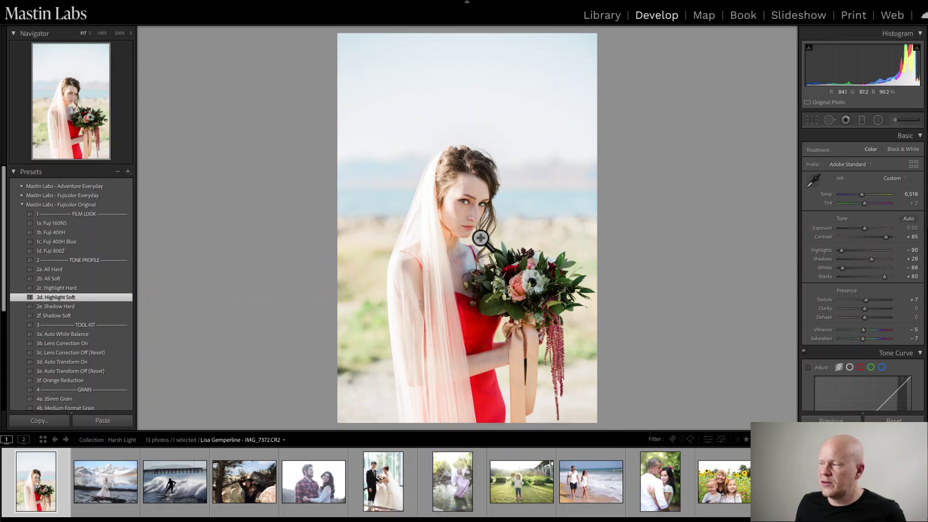
left_click(496, 228)
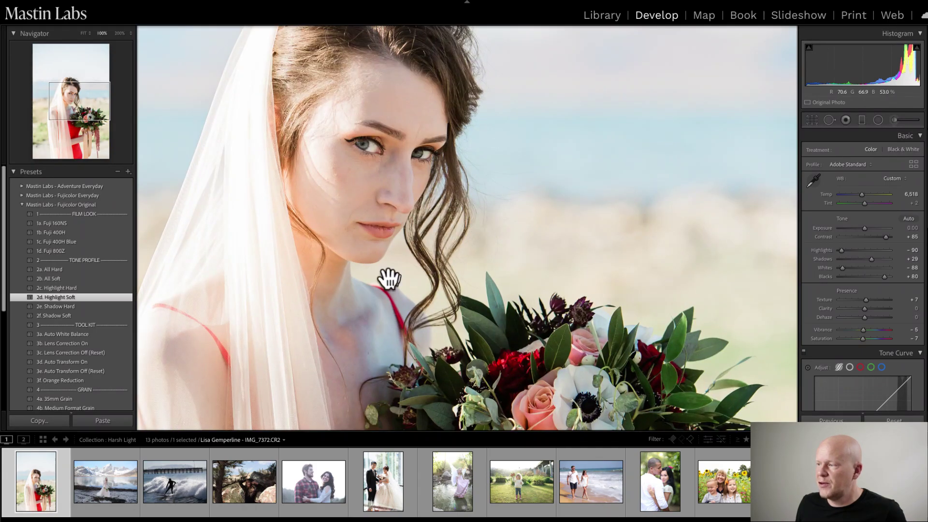
left_click(447, 210)
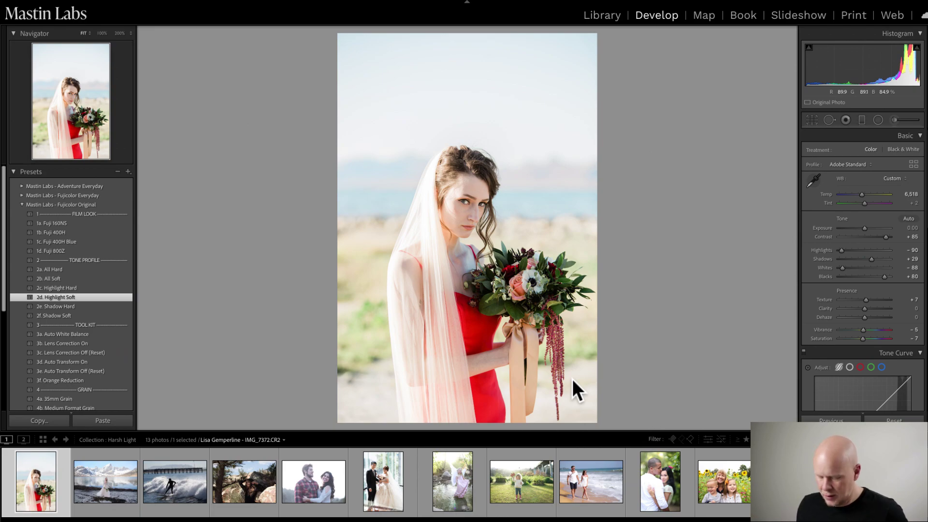
Compare the bride's veil and face side by side before and after the edits, and return to the single view.
key("y")
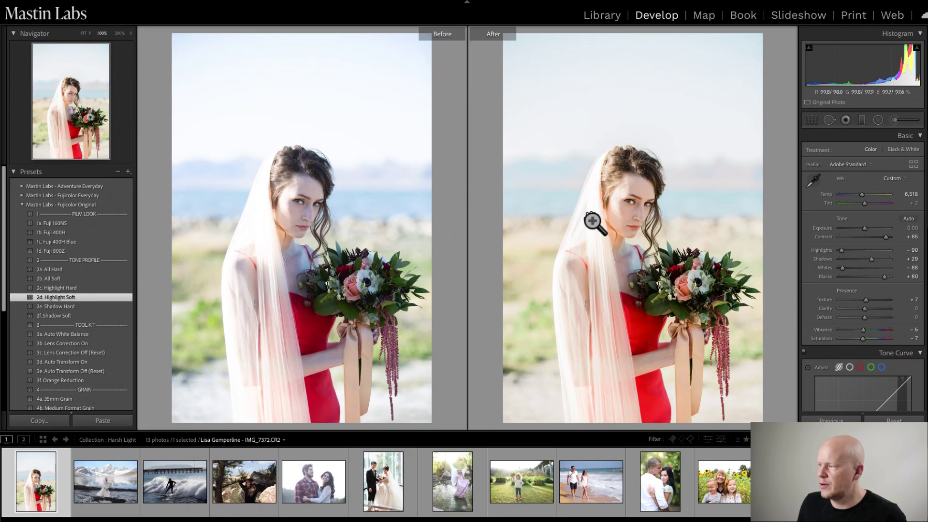
left_click(590, 222)
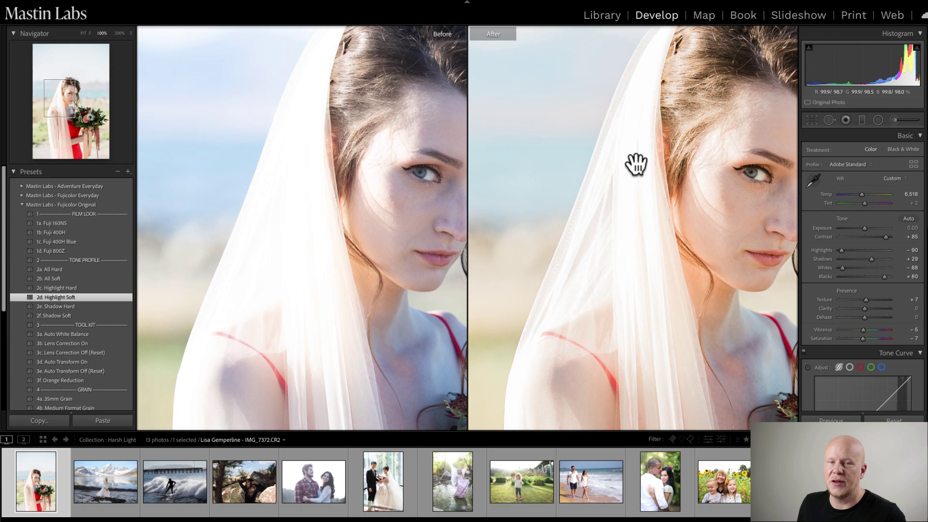
left_click_drag(652, 193, 629, 199)
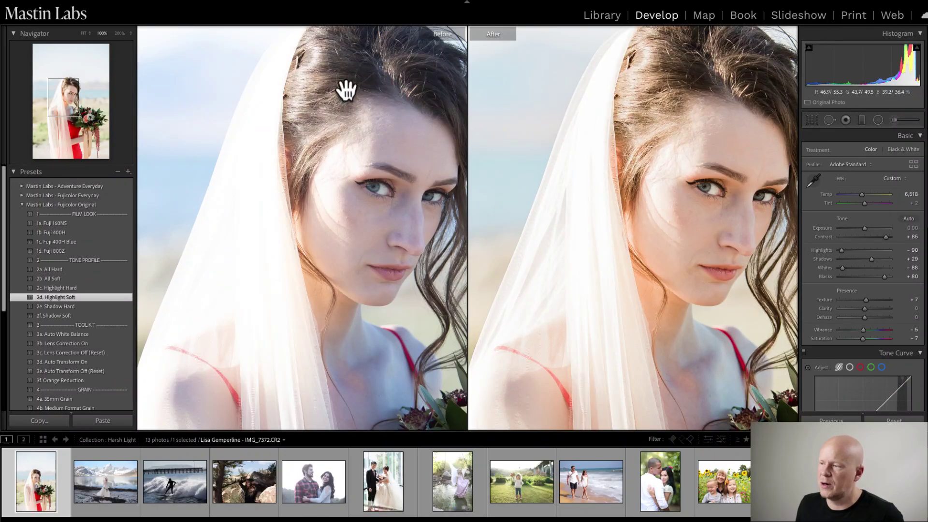
left_click(628, 179)
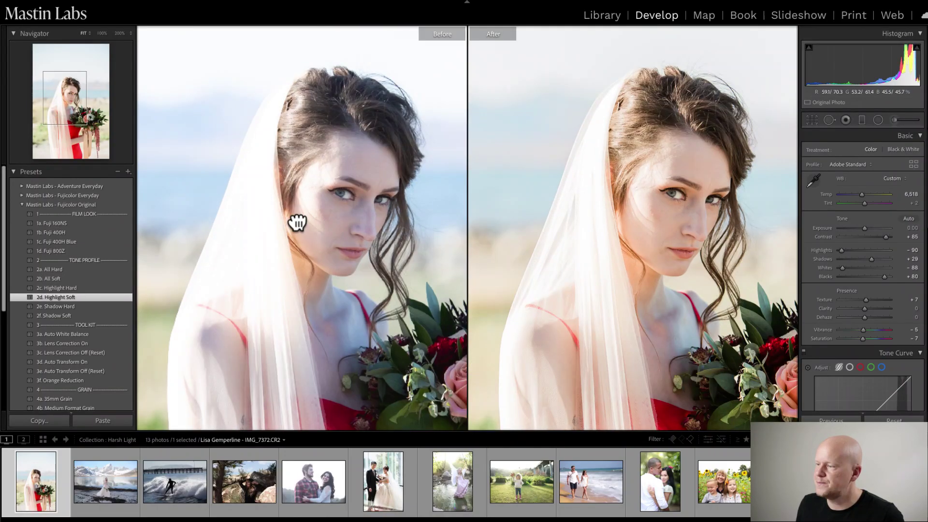
key("y")
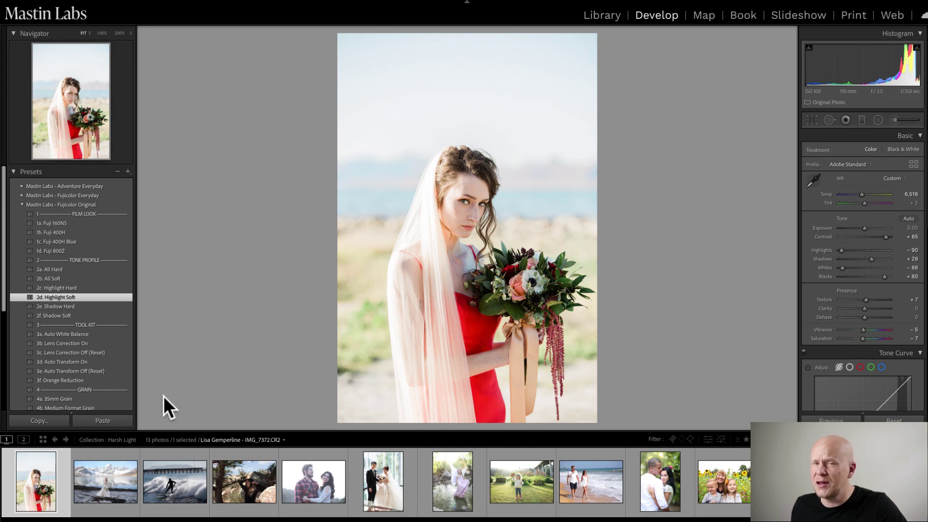
mouse_move(118, 476)
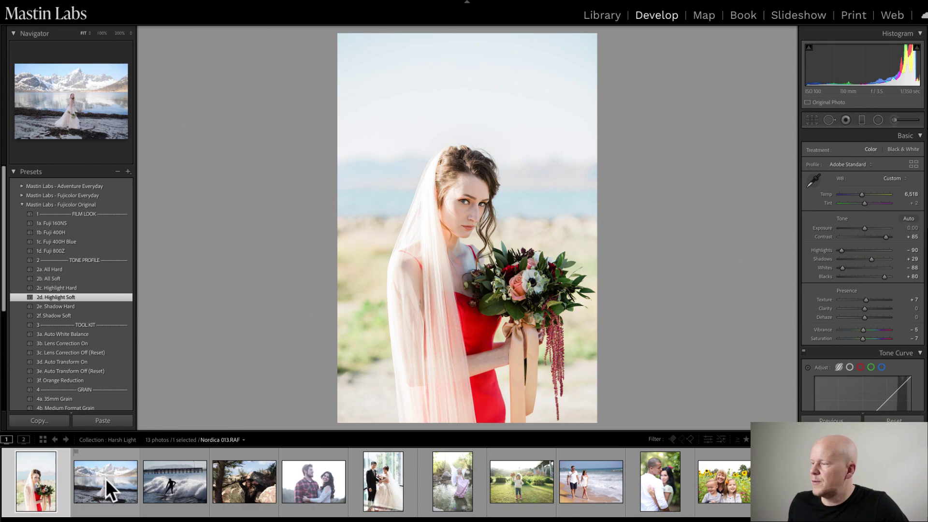
Open the photo of the bride standing by the mountain lake for editing.
left_click(109, 477)
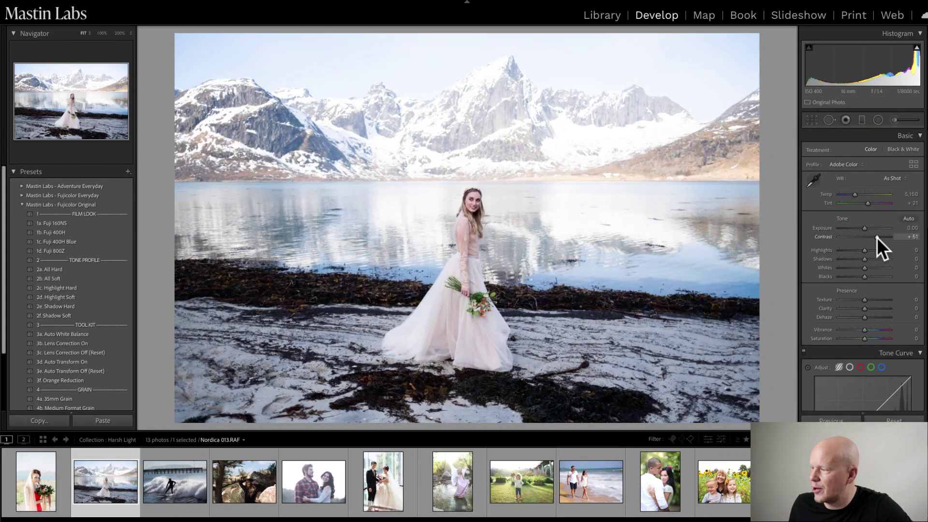
left_click_drag(877, 237, 877, 237)
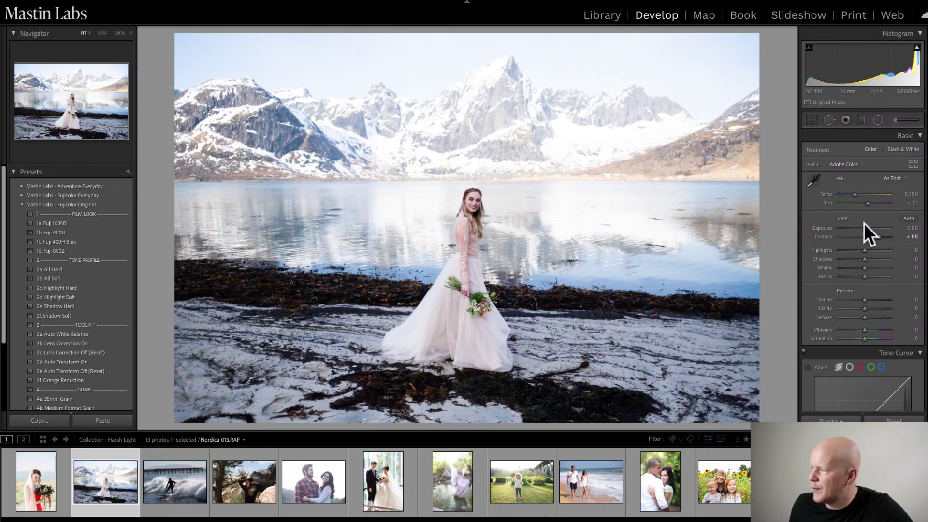
left_click_drag(863, 225, 859, 226)
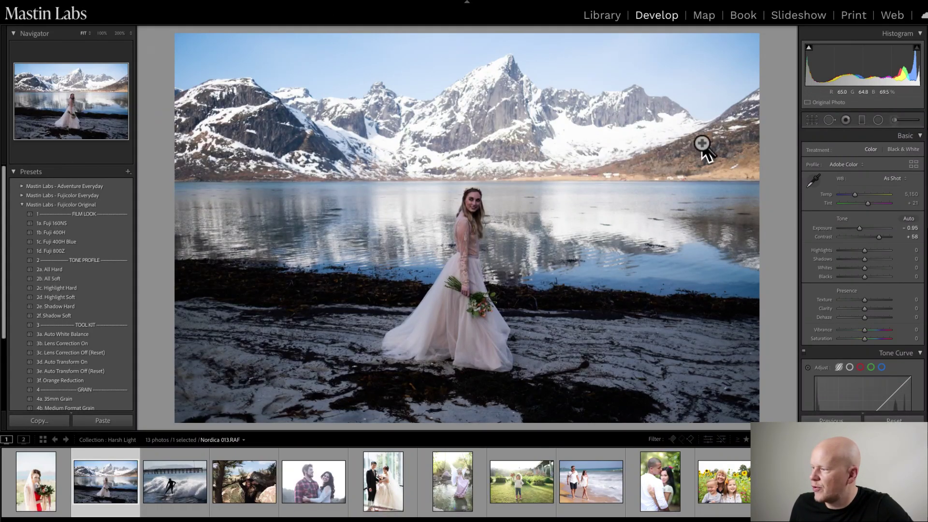
left_click(884, 420)
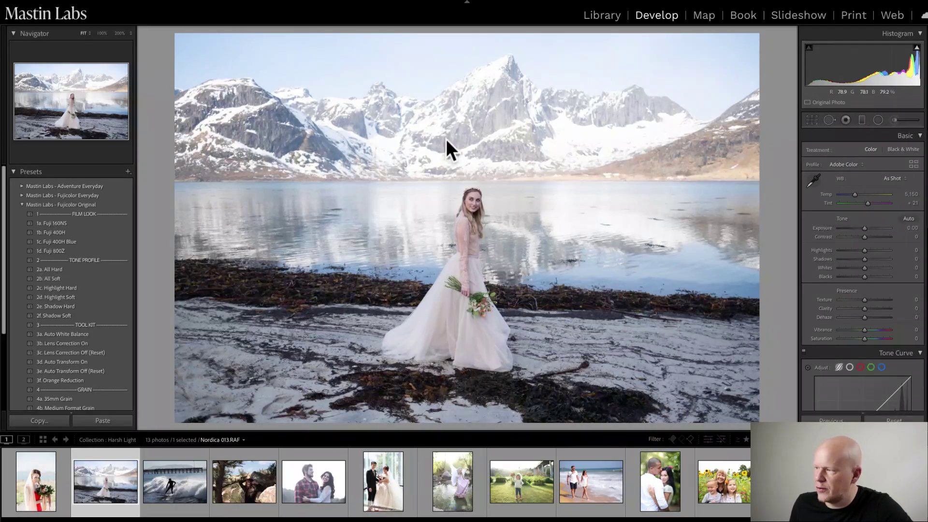
left_click_drag(863, 227, 851, 228)
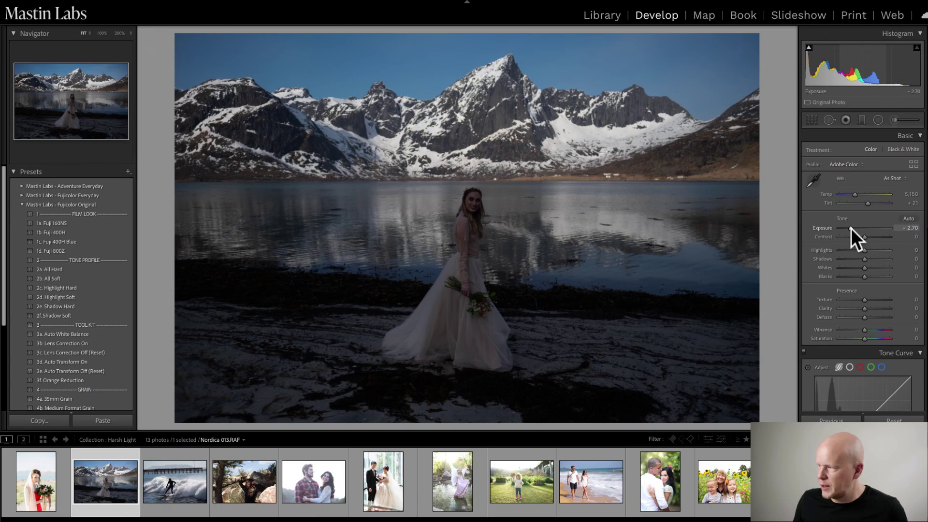
key("ctrl+z")
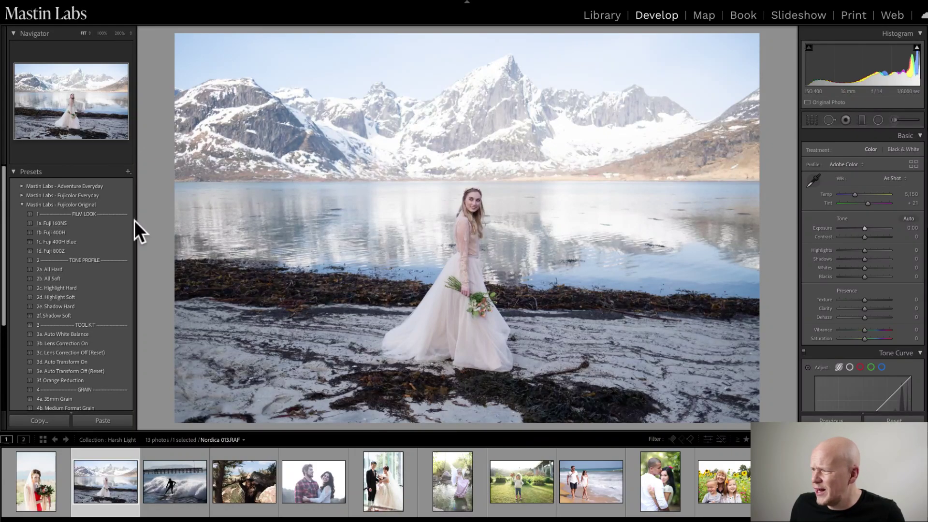
Check the bride's dress close up and apply the 1a. Fuji 160NS preset from Mastin Labs - Fujicolor Original.
mouse_move(133, 220)
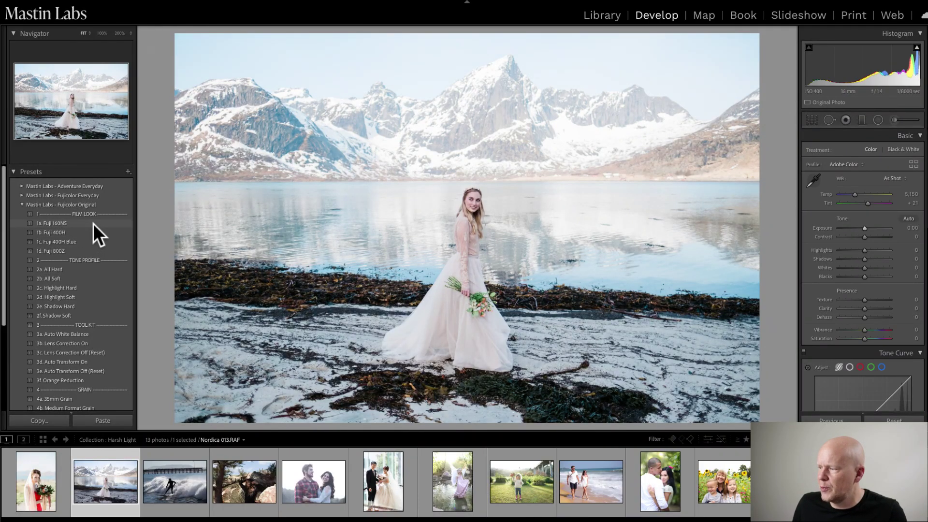
left_click(477, 300)
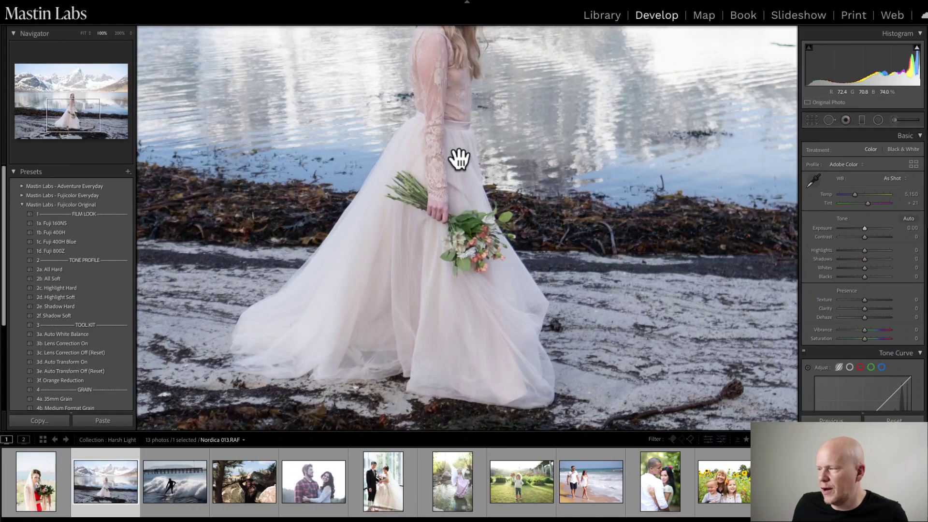
left_click(432, 159)
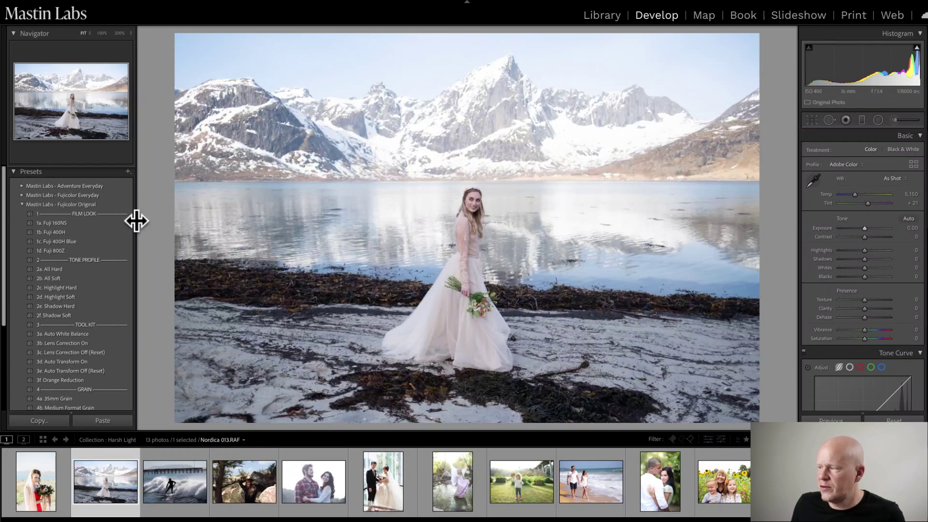
left_click(94, 223)
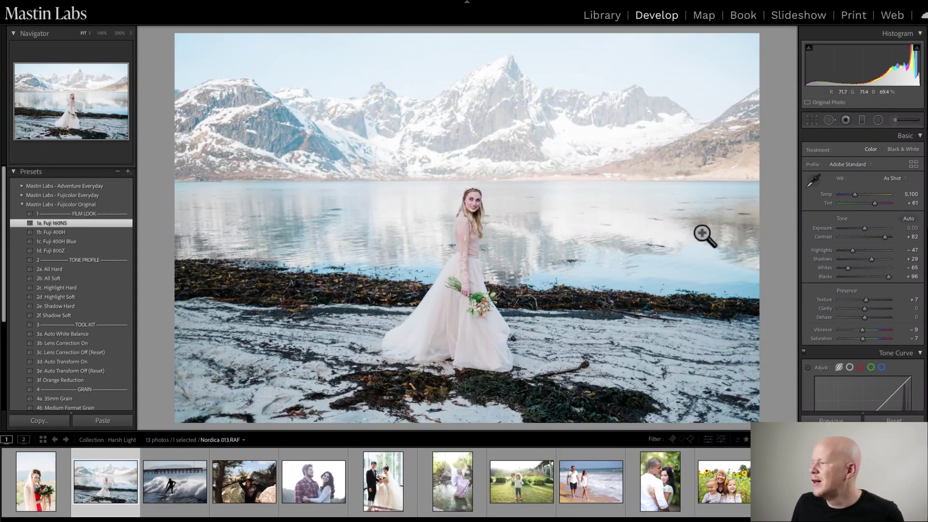
Zoom in on the bride at the lake and warm the photo's temperature to 5,548.
mouse_move(472, 209)
left_mouse_down()
mouse_move(496, 192)
mouse_move(441, 242)
mouse_move(441, 203)
mouse_move(471, 180)
mouse_move(471, 191)
left_mouse_up()
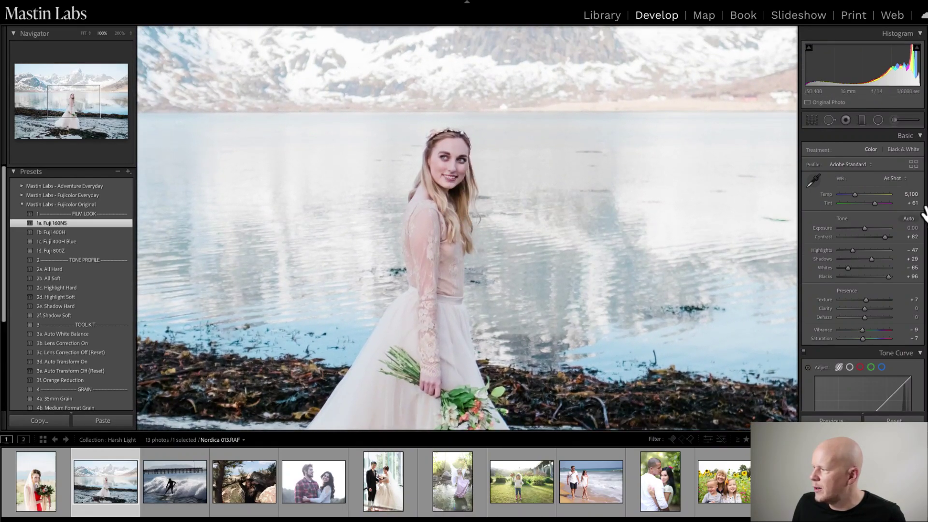
left_click(854, 195)
left_click_drag(854, 195, 856, 195)
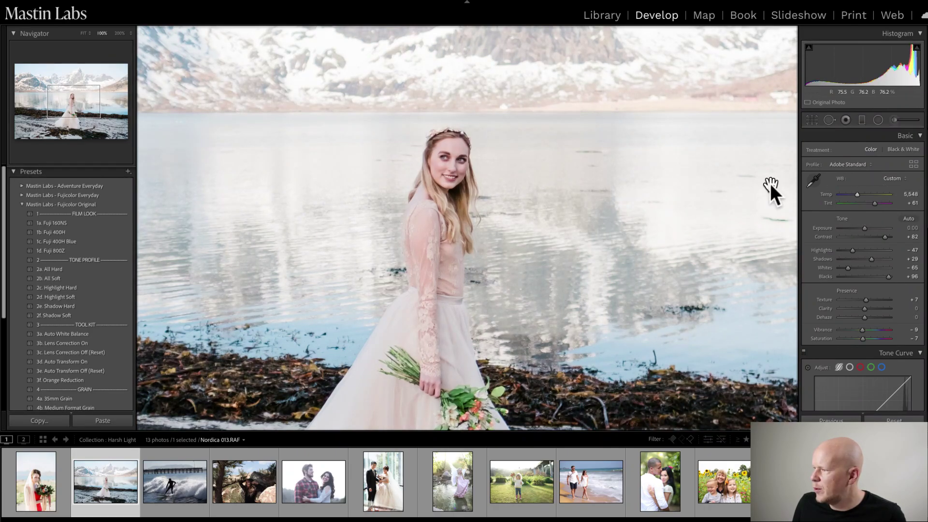
Examine the white balance close up across the bride, dress, seaweed, shore, water reflections and snowy mountains.
left_click_drag(464, 191, 479, 162)
left_click_drag(363, 206, 474, 203)
left_click_drag(360, 256, 371, 238)
left_click_drag(437, 232, 278, 212)
left_click_drag(665, 232, 452, 208)
scroll(459, 227, "up", 5)
scroll(459, 227, "right", 5)
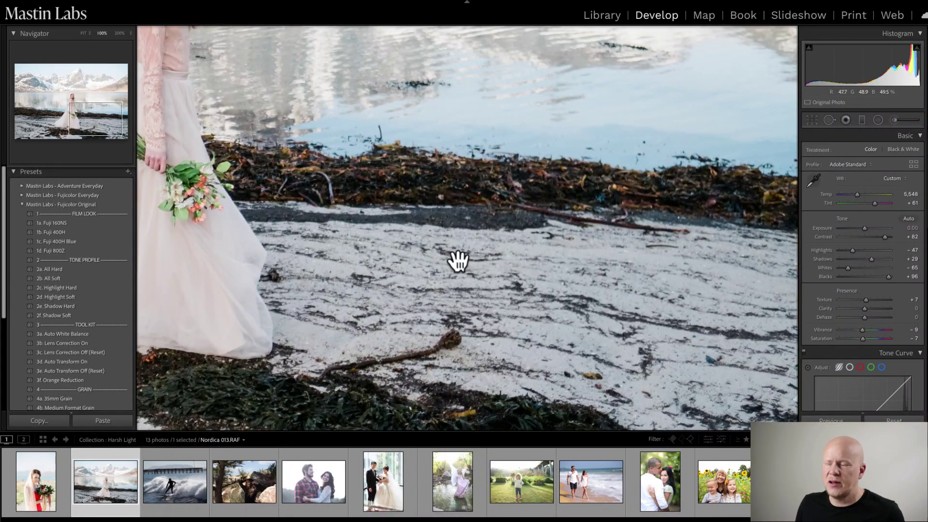
left_click_drag(416, 208, 455, 326)
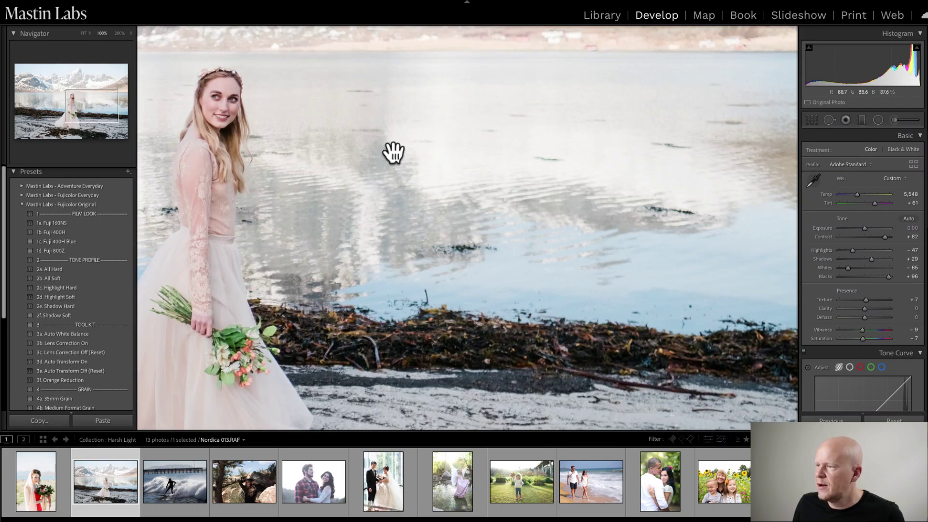
left_click_drag(393, 152, 425, 309)
left_click_drag(358, 126, 567, 173)
left_click_drag(348, 220, 558, 205)
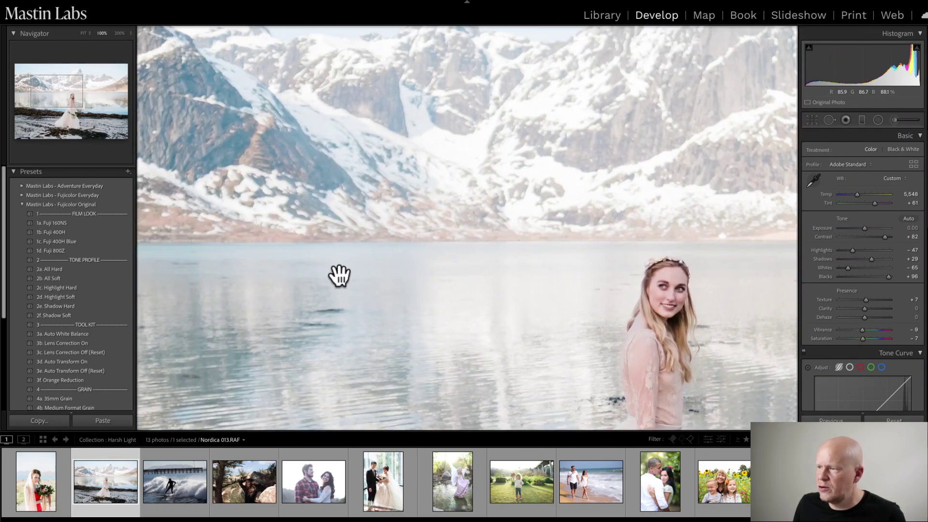
left_click_drag(340, 275, 481, 245)
left_click_drag(354, 325, 435, 182)
left_click_drag(357, 295, 352, 232)
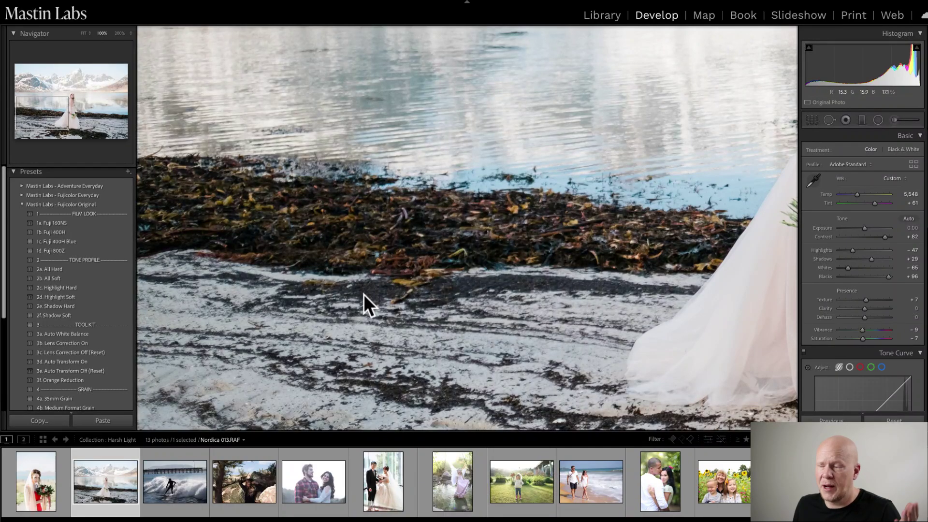
left_click_drag(508, 280, 391, 260)
left_click_drag(442, 319, 299, 331)
left_click_drag(737, 245, 695, 259)
left_click_drag(296, 238, 395, 342)
left_click_drag(425, 155, 378, 290)
left_click_drag(538, 267, 400, 205)
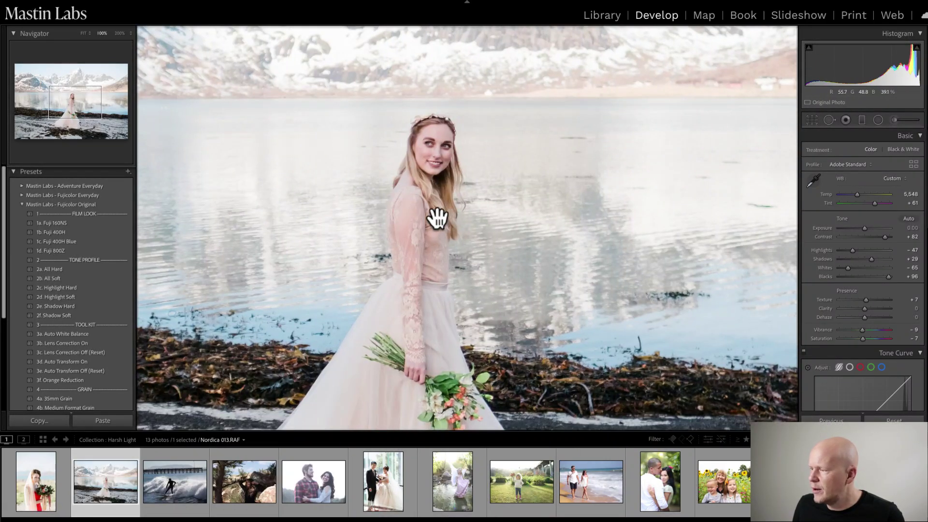
left_click_drag(387, 274, 401, 232)
left_click_drag(311, 301, 387, 245)
left_click_drag(361, 274, 402, 240)
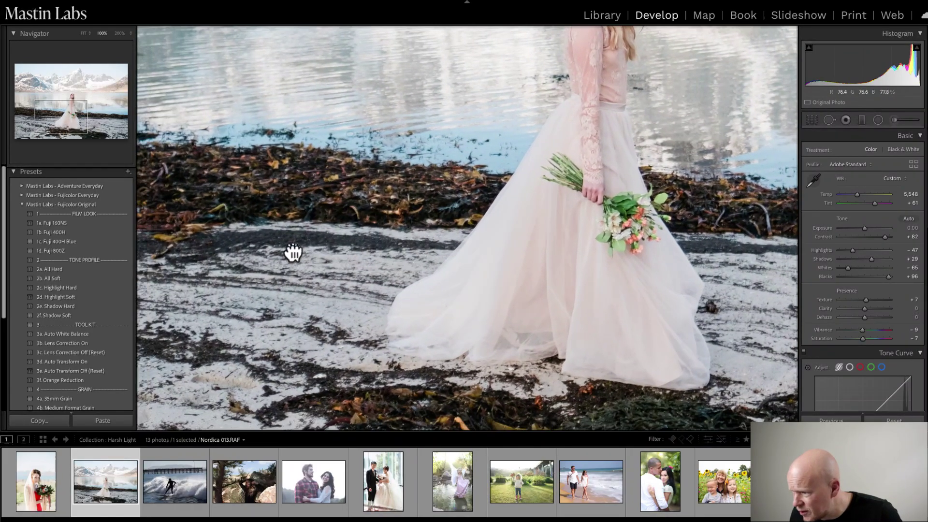
Reduce the lake photo's tint to +55 and return to the full view.
left_click(874, 203)
left_click_drag(874, 202, 874, 202)
left_click_drag(615, 161, 478, 317)
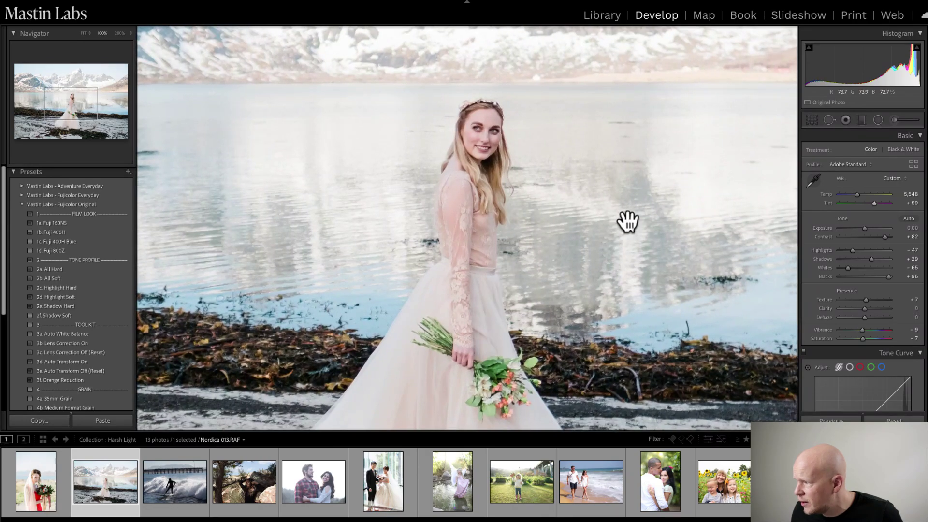
left_click_drag(873, 204, 872, 204)
left_click(561, 269)
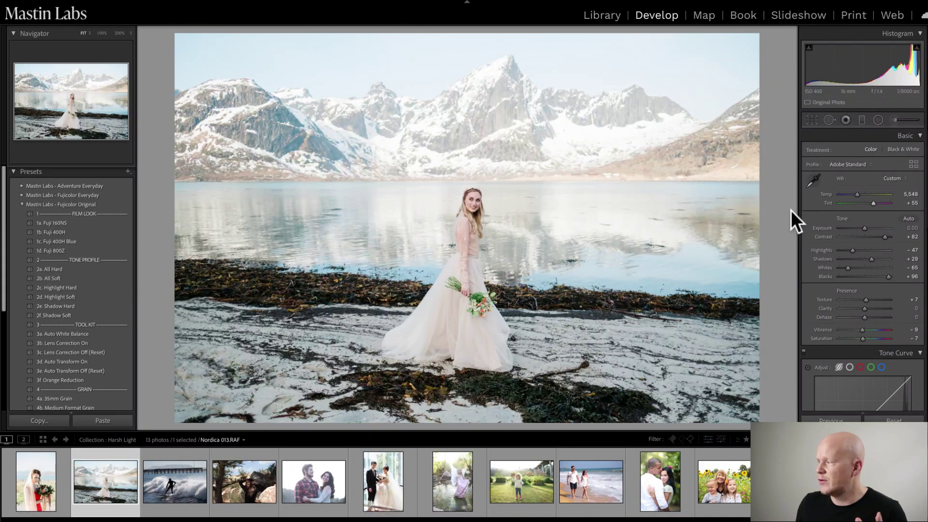
Set the lake photo's exposure to -0.10 and apply the 2d. Highlight Soft tone profile.
left_click_drag(862, 227, 863, 227)
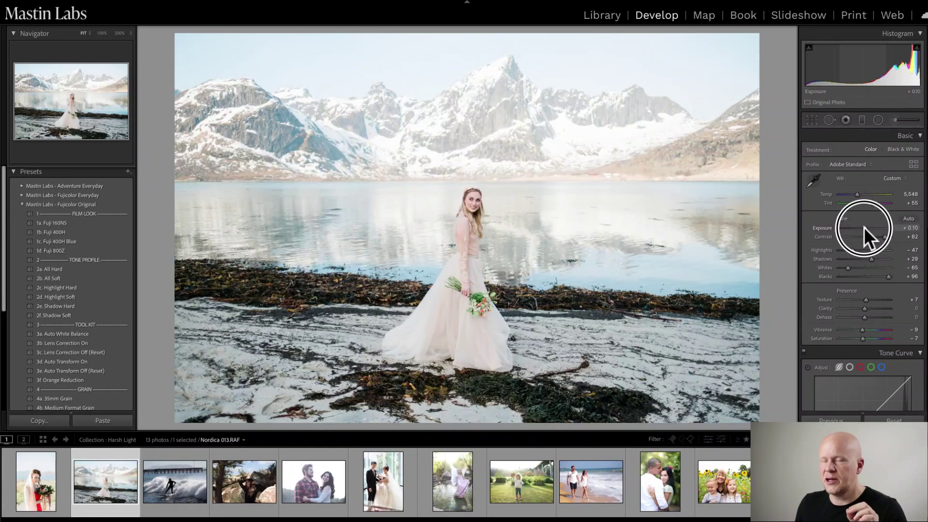
left_click_drag(863, 227, 863, 227)
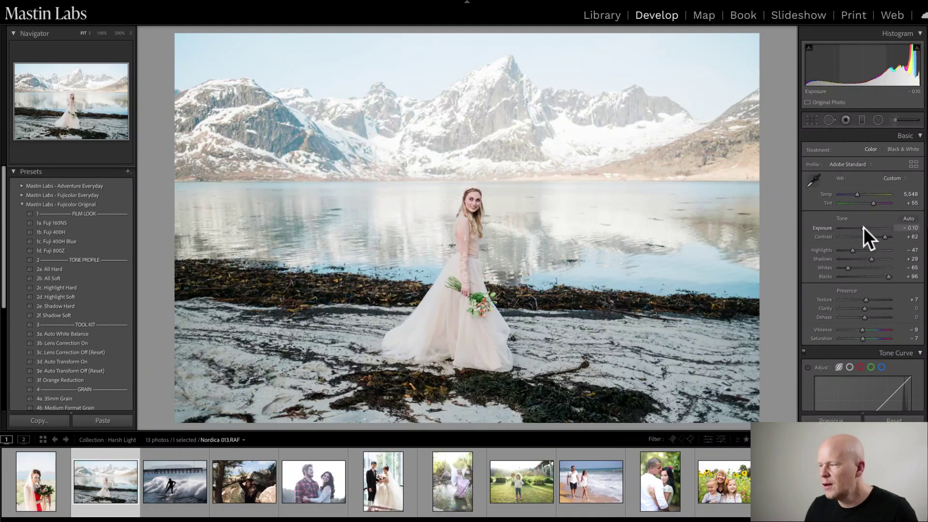
left_click(113, 296)
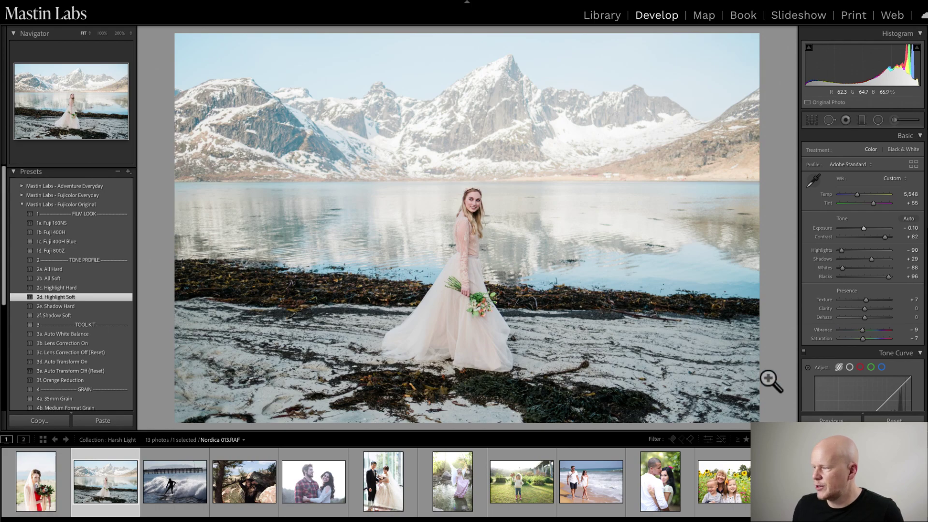
Compare the lake photo before and after the edits, check its camera and lens metadata in Library, and return to Develop.
key("y")
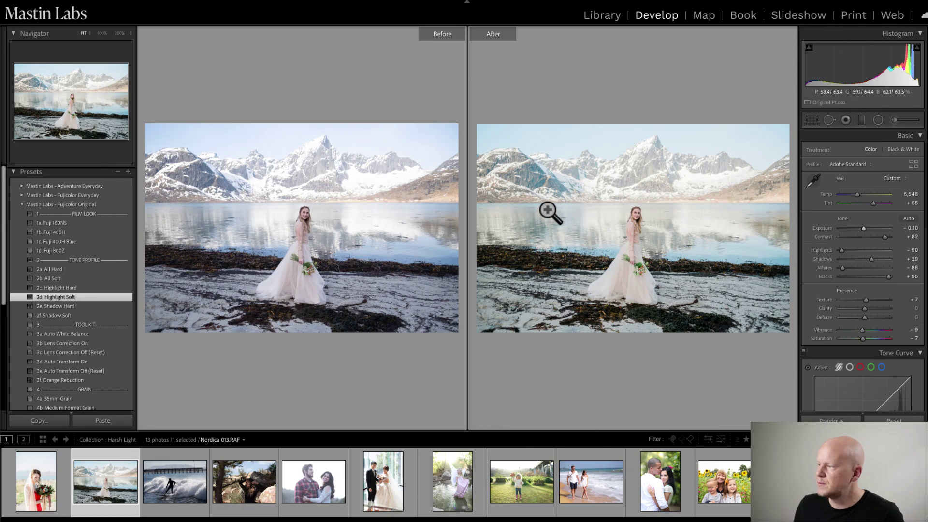
key("y")
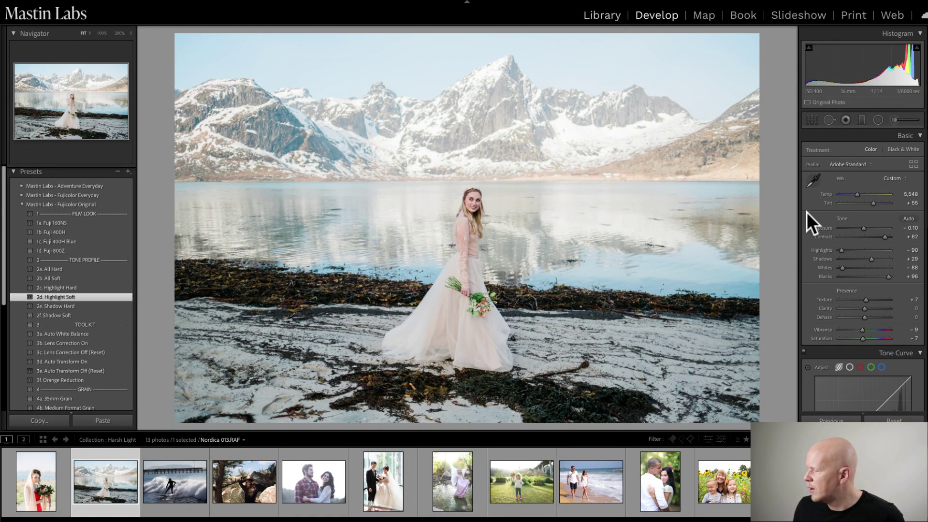
key("g")
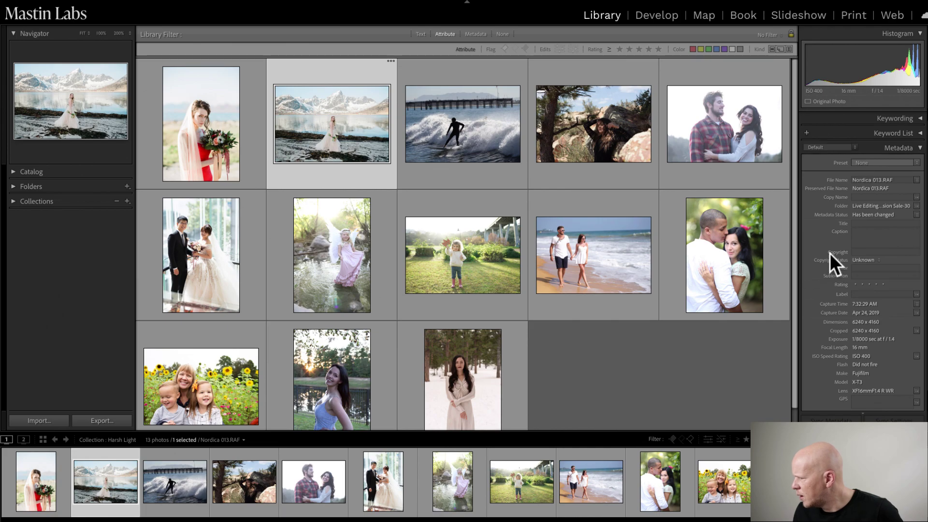
scroll(831, 252, "down", 2)
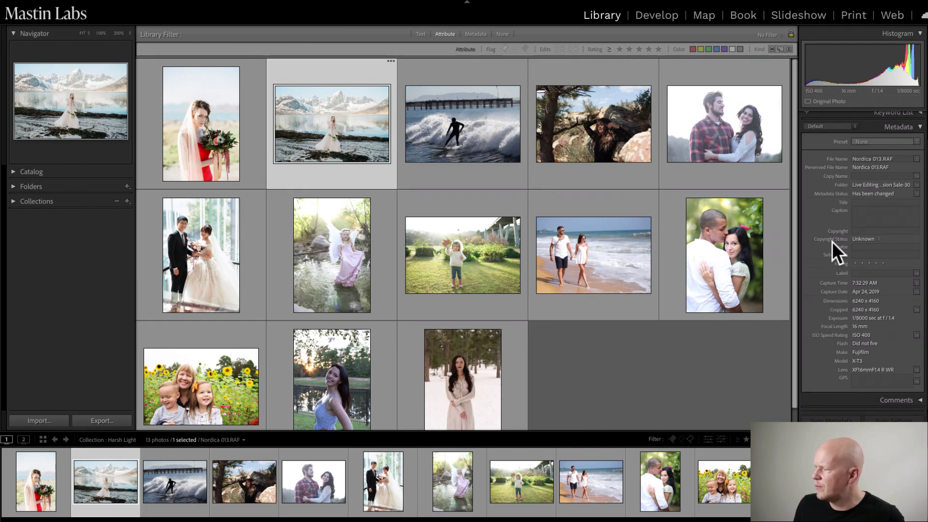
scroll(833, 241, "up", 3)
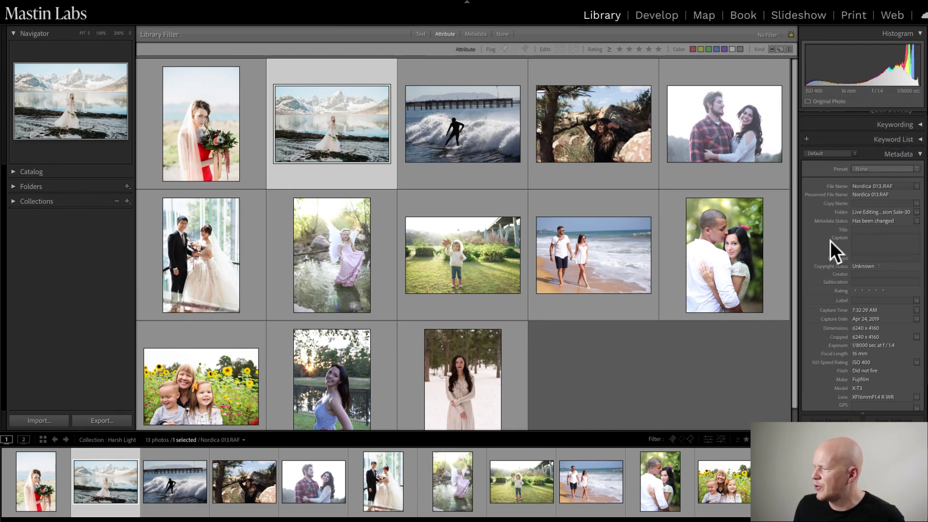
left_click(652, 12)
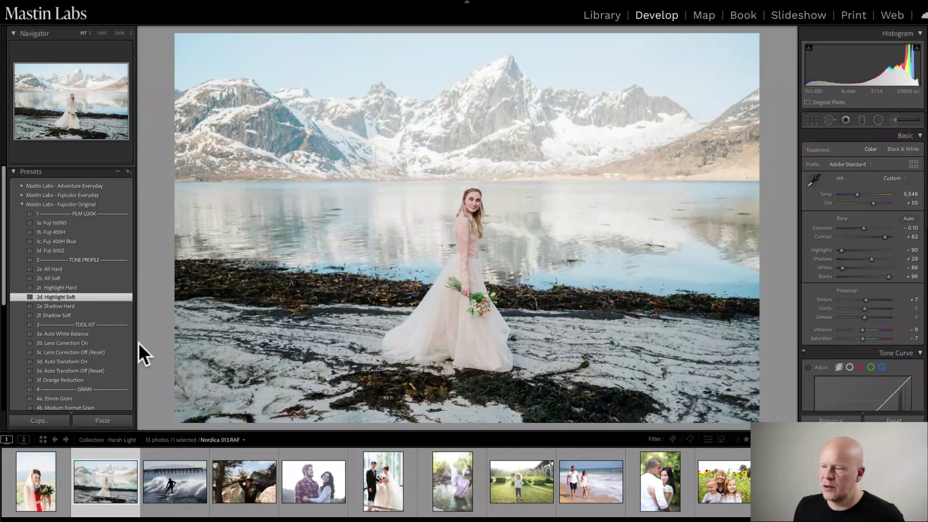
Try the 3b. Lens Correction On preset, reset it with 3c. Lens Correction Off, and compare the photo before and after.
left_click(93, 343)
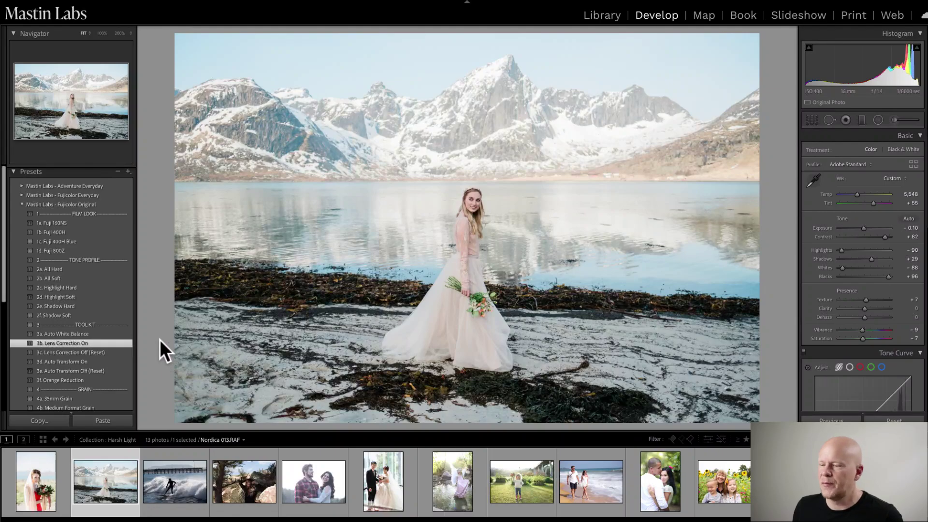
left_click(97, 352)
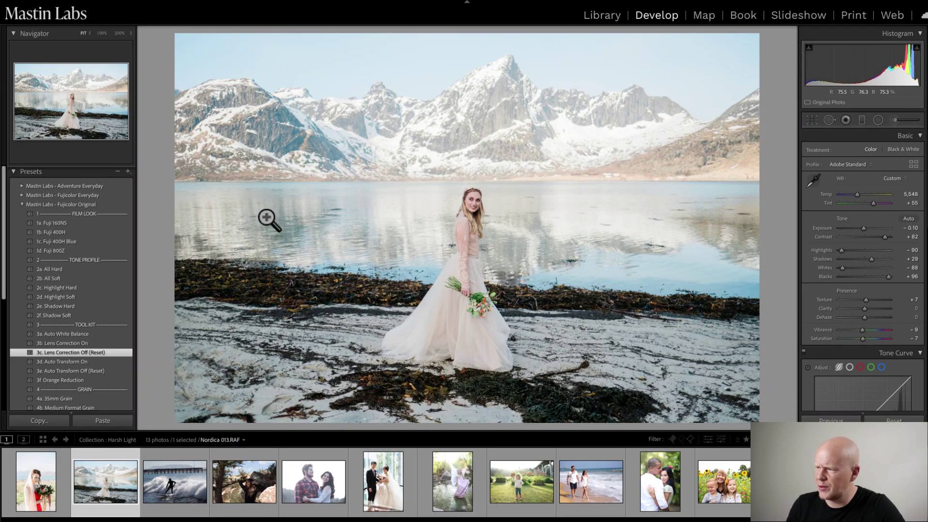
key("y")
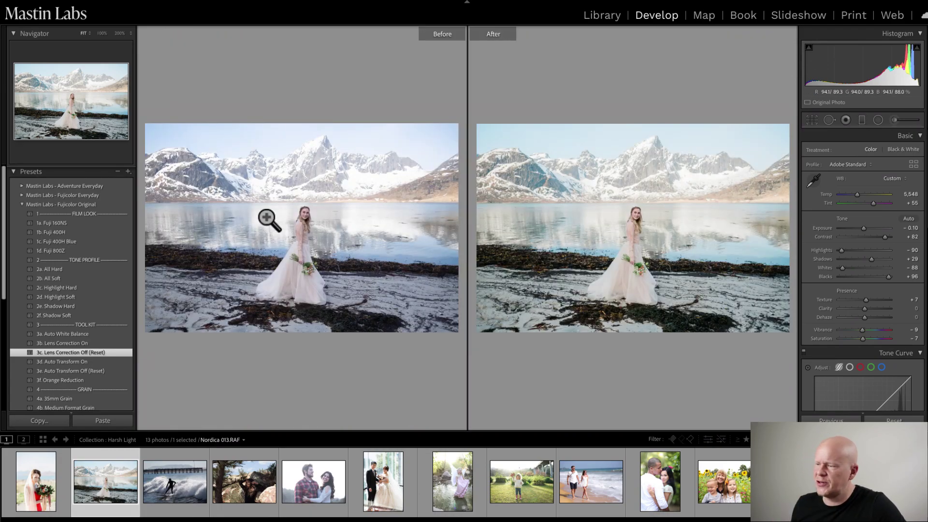
key("y")
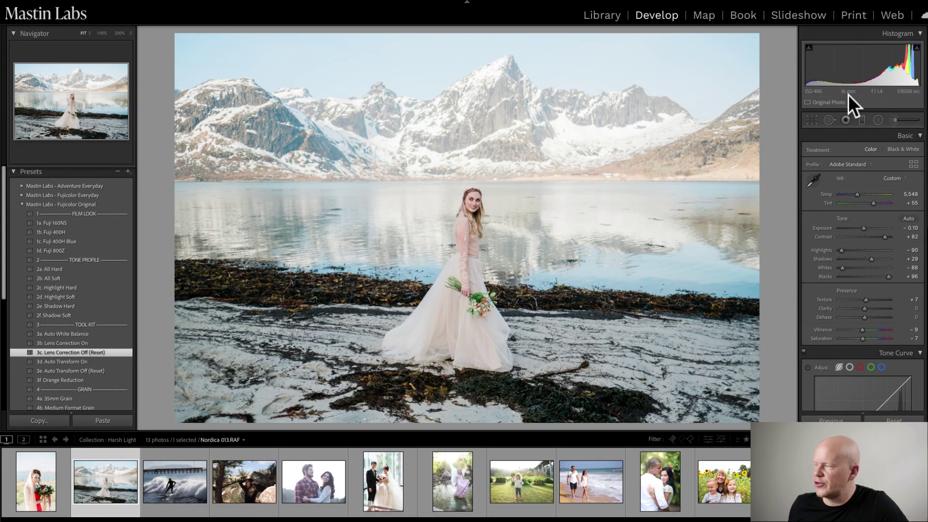
Add a graduated filter with the Exposure effect at -0.35 to the lake photo, drawn from the mountains down to the far shoreline.
left_click(862, 123)
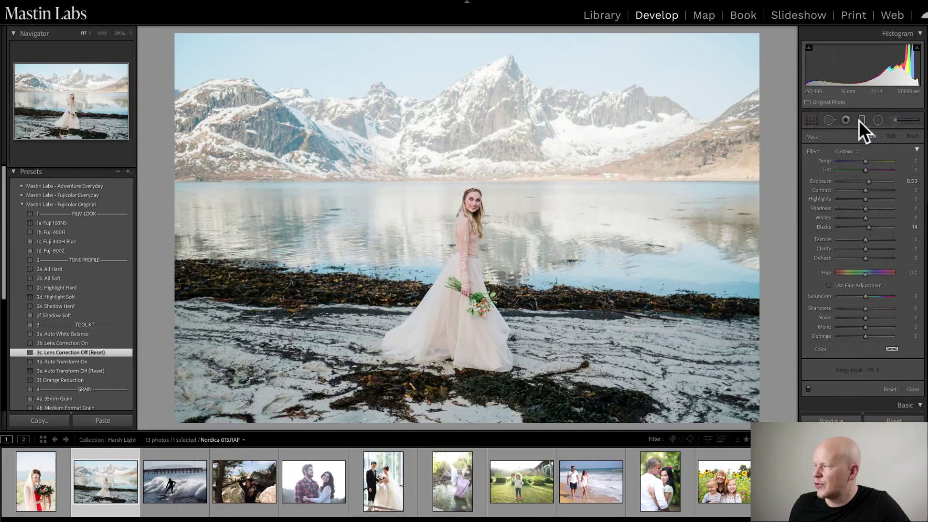
left_click(868, 180)
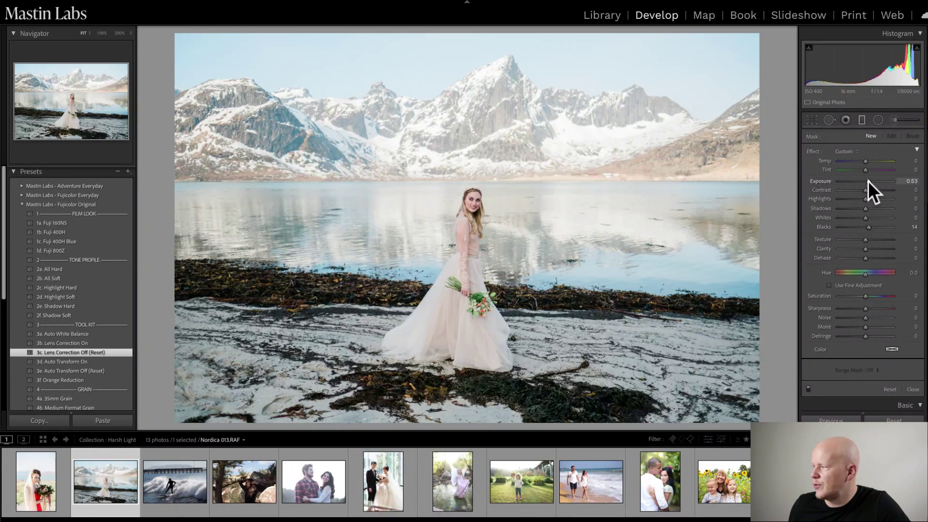
left_click(853, 151)
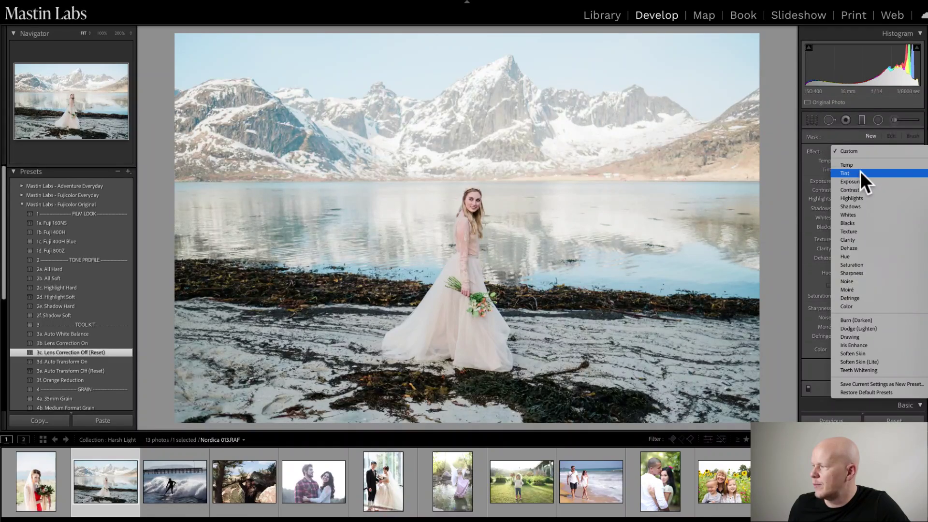
left_click(857, 181)
left_click(863, 181)
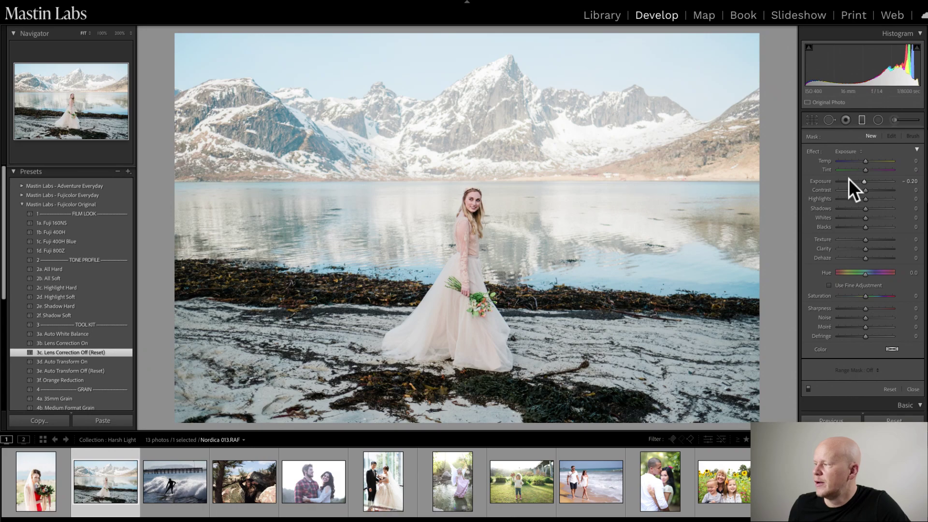
left_click_drag(861, 181, 859, 181)
left_click_drag(472, 103, 474, 179)
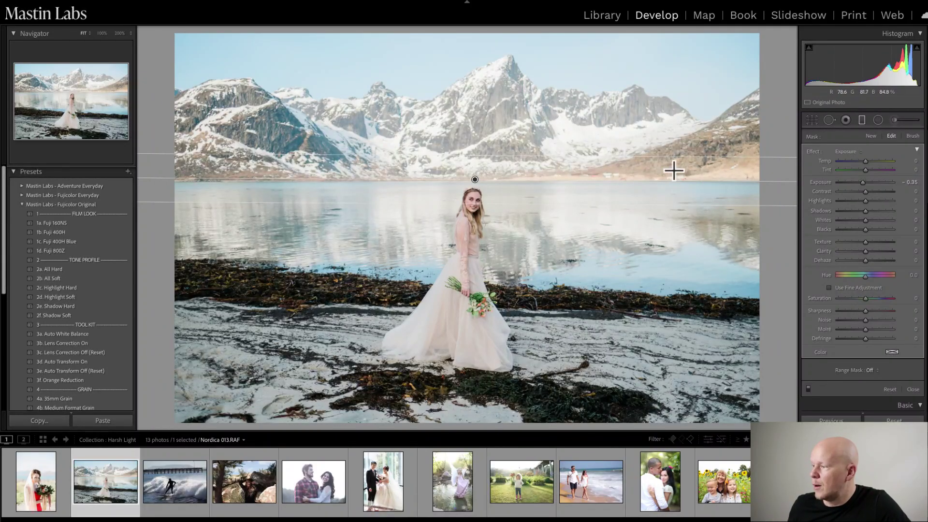
Adjust the graduated filter to a narrow transition along the far shoreline and set its exposure to -0.99.
left_click_drag(478, 157, 477, 121)
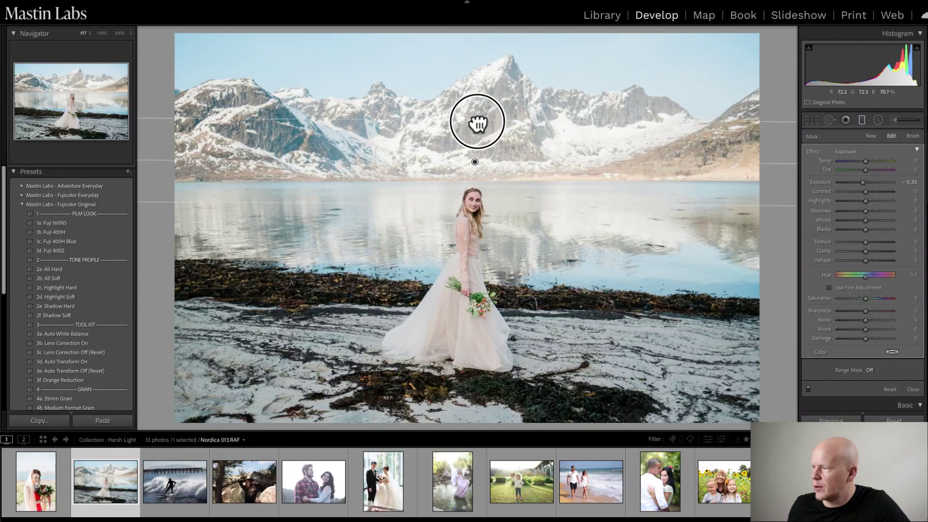
left_click_drag(475, 158, 475, 138)
left_click_drag(472, 95, 475, 175)
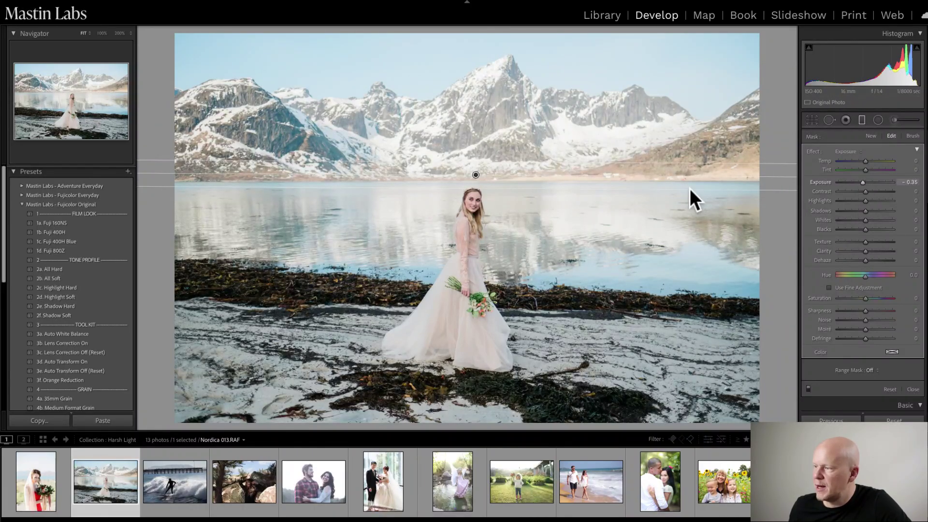
left_click_drag(862, 181, 857, 181)
left_click_drag(475, 175, 473, 180)
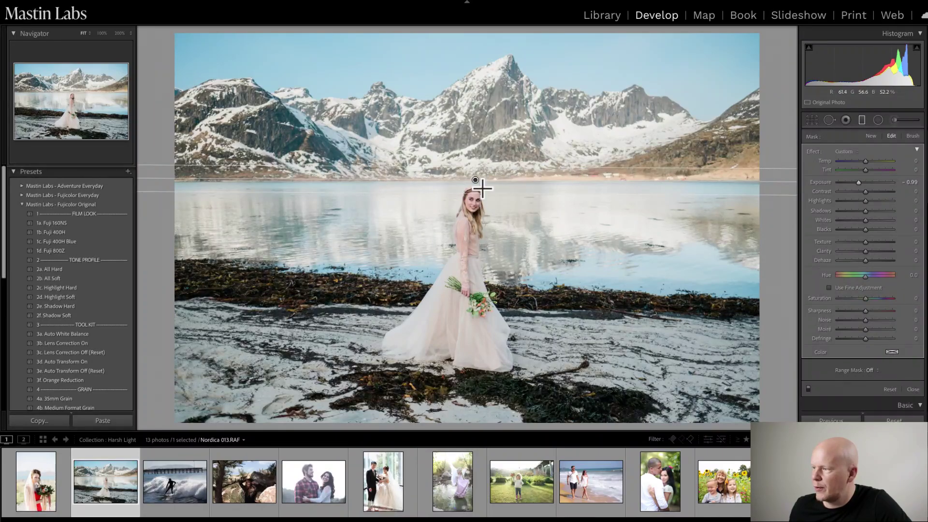
Close the graduated filter and compare the lake photo before and after the edits.
left_click(860, 120)
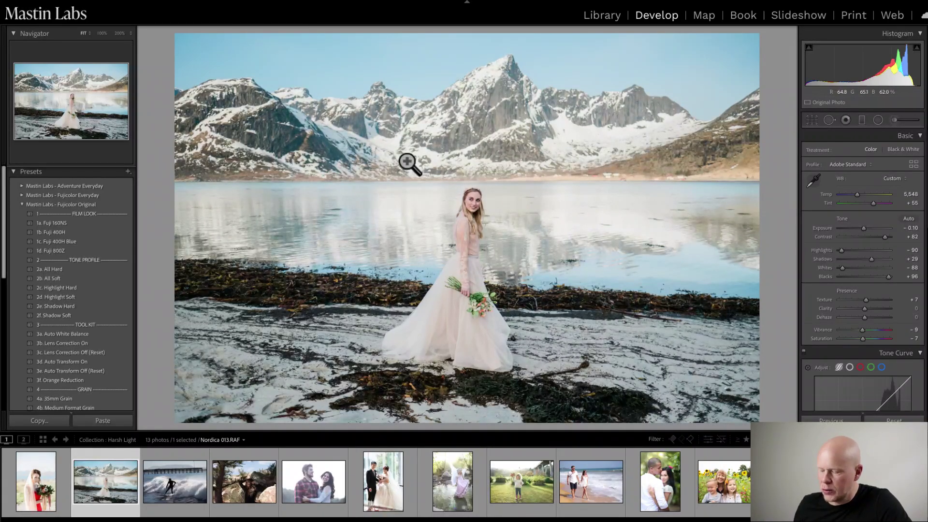
key("y")
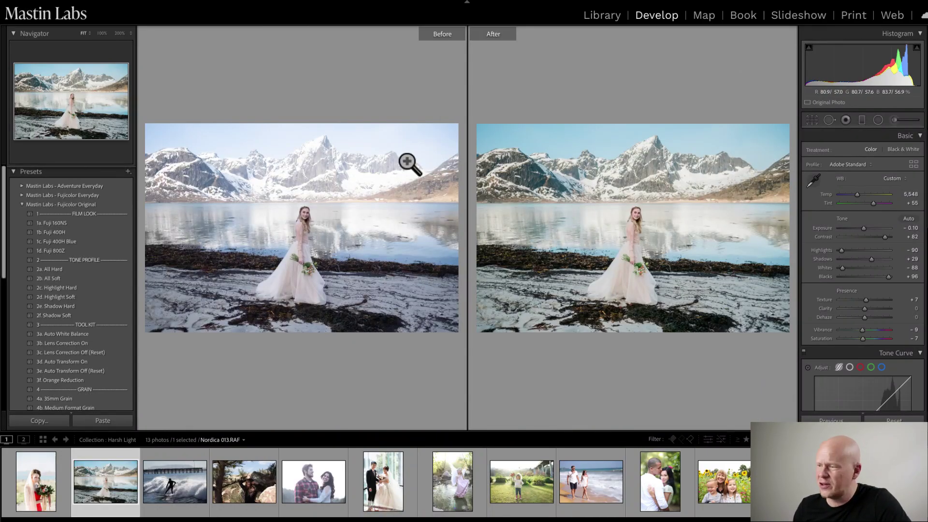
key("y")
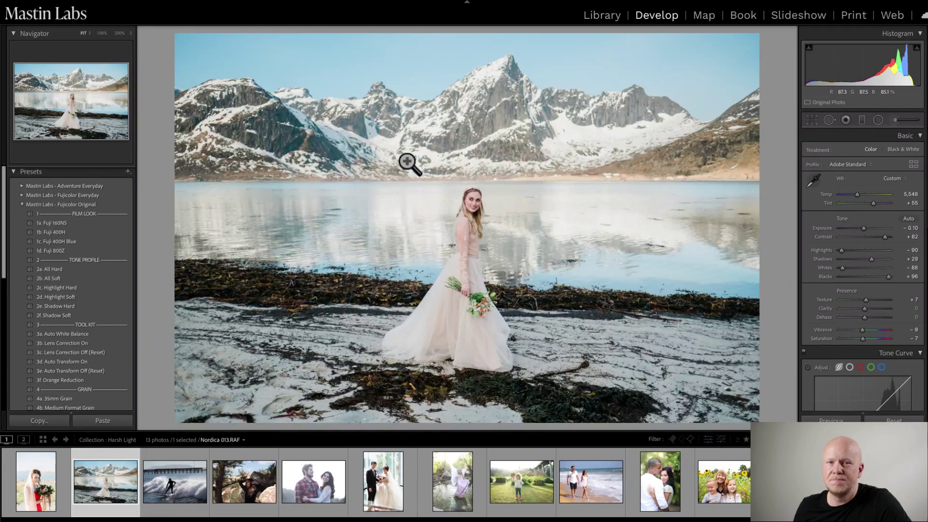
Open the surfer photo, check its horizon against the crop grid, and level it with the 3d. Auto Transform On preset.
left_click(169, 486)
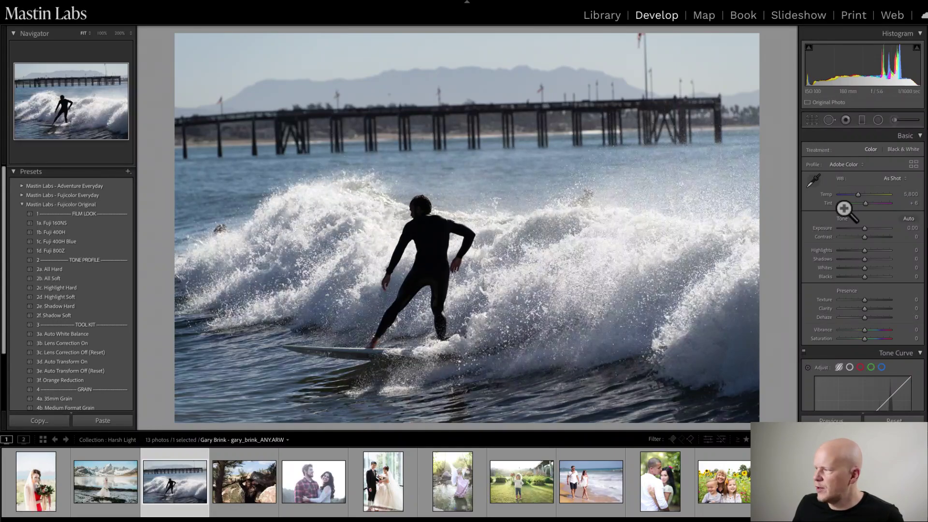
mouse_move(864, 229)
left_mouse_down()
mouse_move(853, 230)
mouse_move(865, 229)
left_mouse_up()
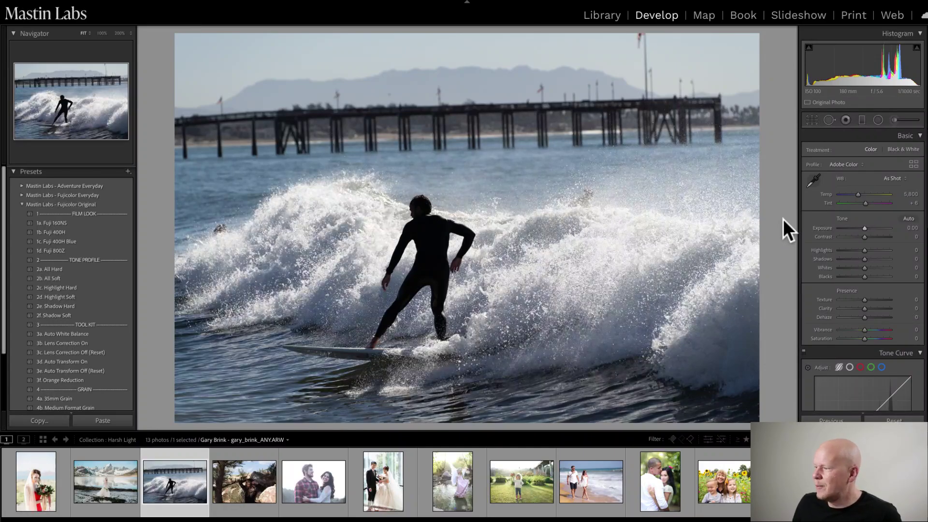
key("r")
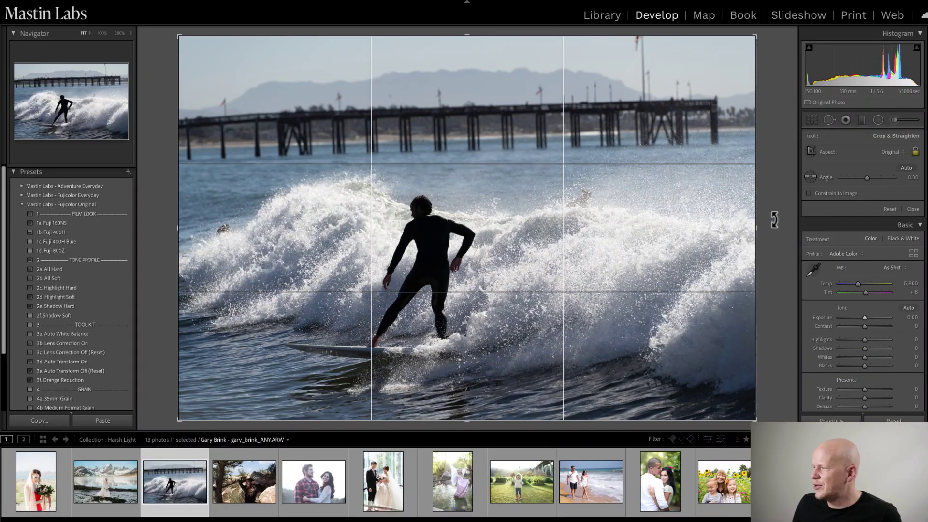
key("r")
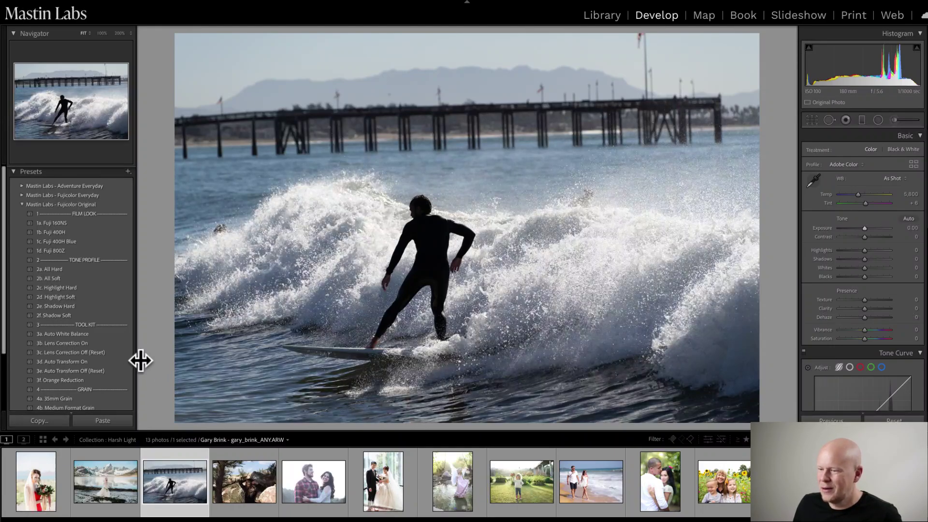
left_click(77, 361)
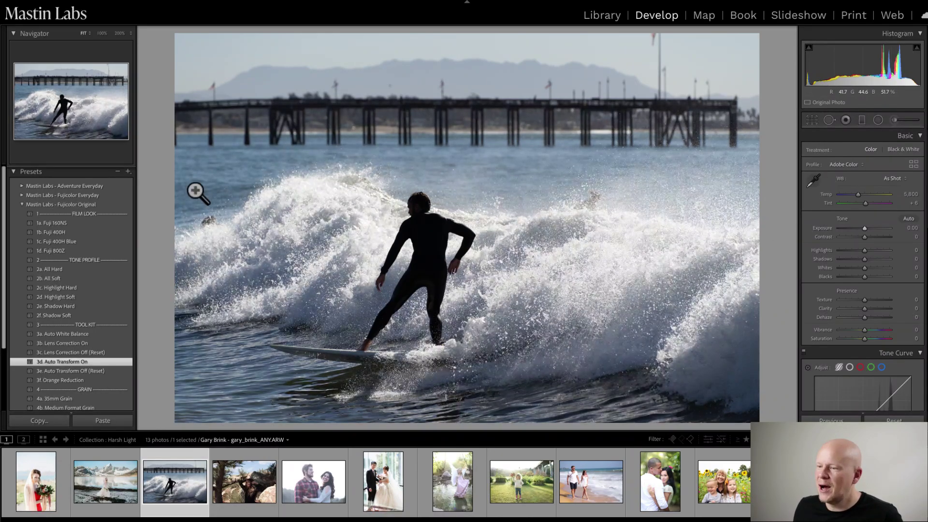
Apply the 1a. Ektar 100 film look from the Mastin Labs - Adventure Everyday presets to the surfer photo.
left_click(21, 204)
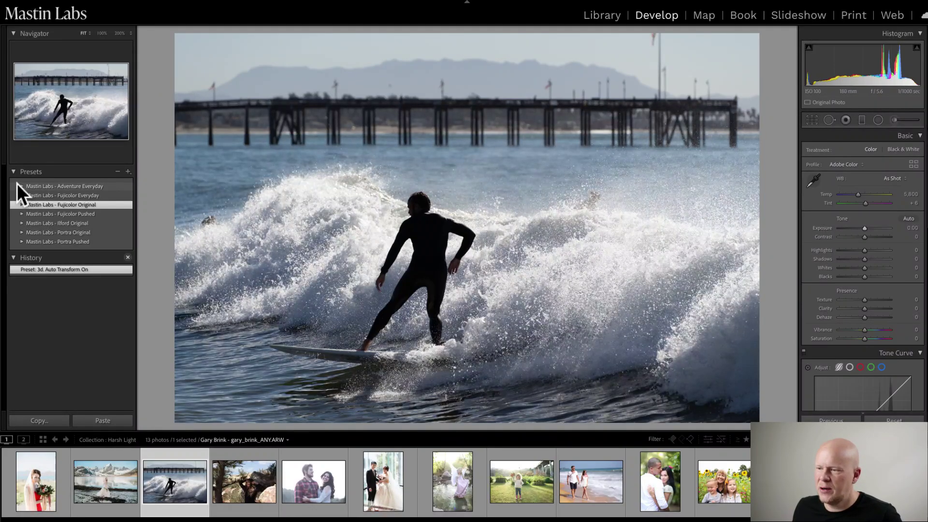
left_click(18, 184)
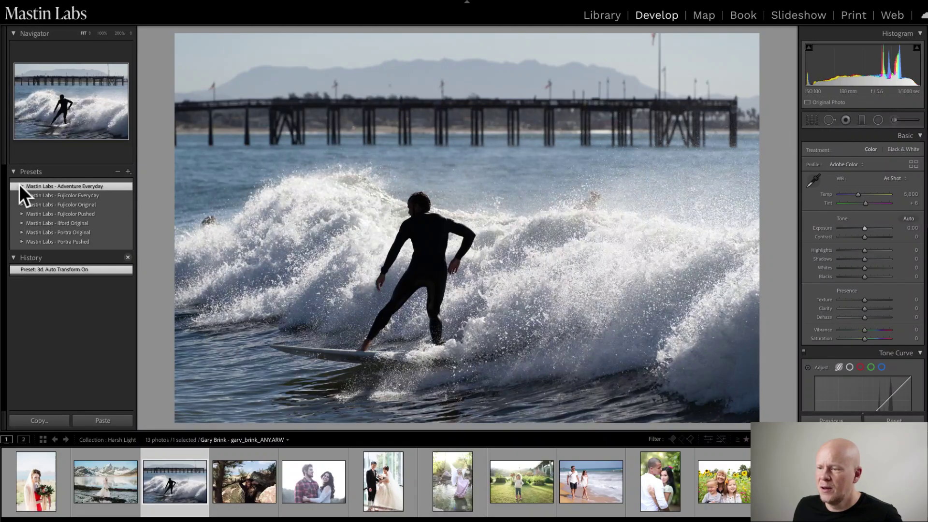
left_click(19, 184)
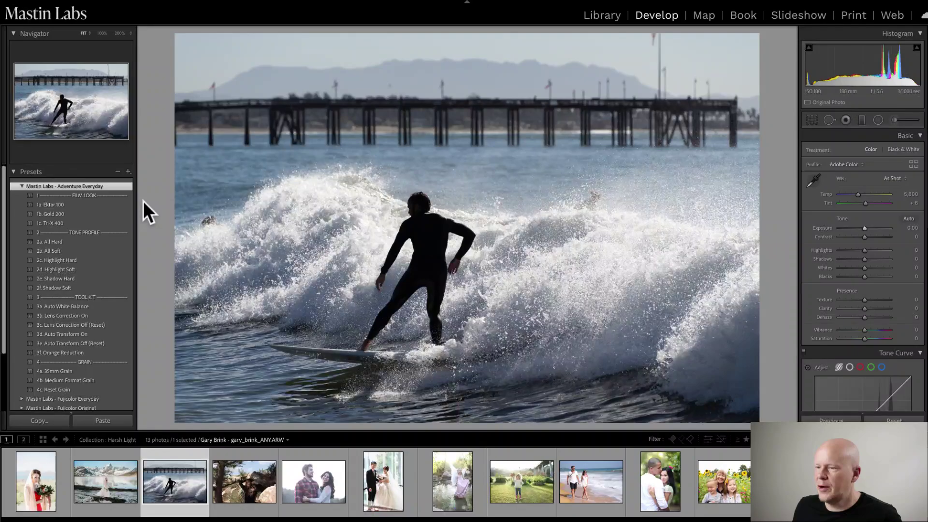
left_click(91, 204)
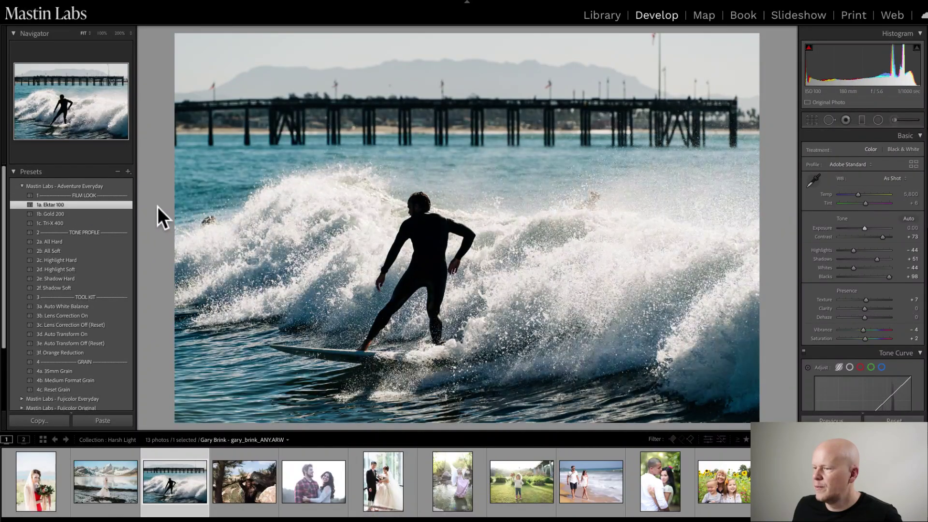
Set the surfer photo's temperature to 6,957 and tint to +12, checking the wave up close, and compare before and after.
left_click_drag(858, 195, 862, 193)
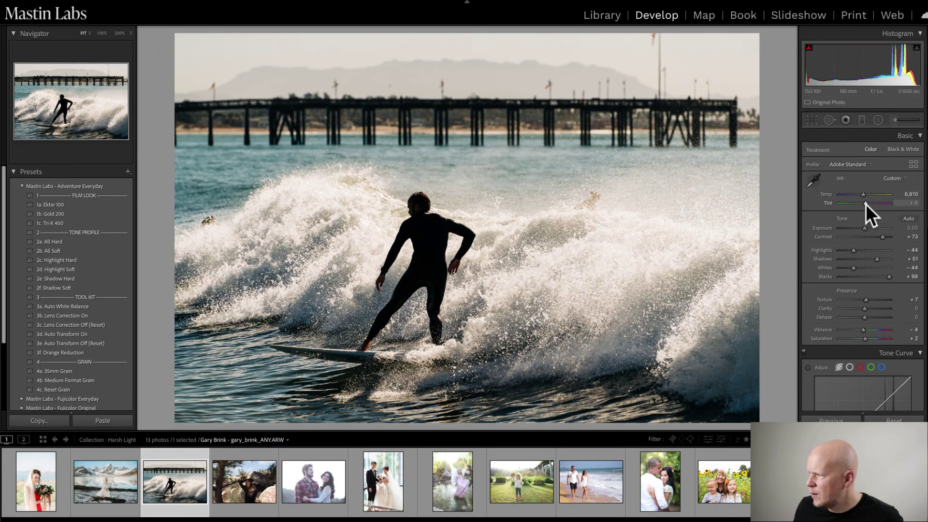
left_click_drag(865, 202, 866, 202)
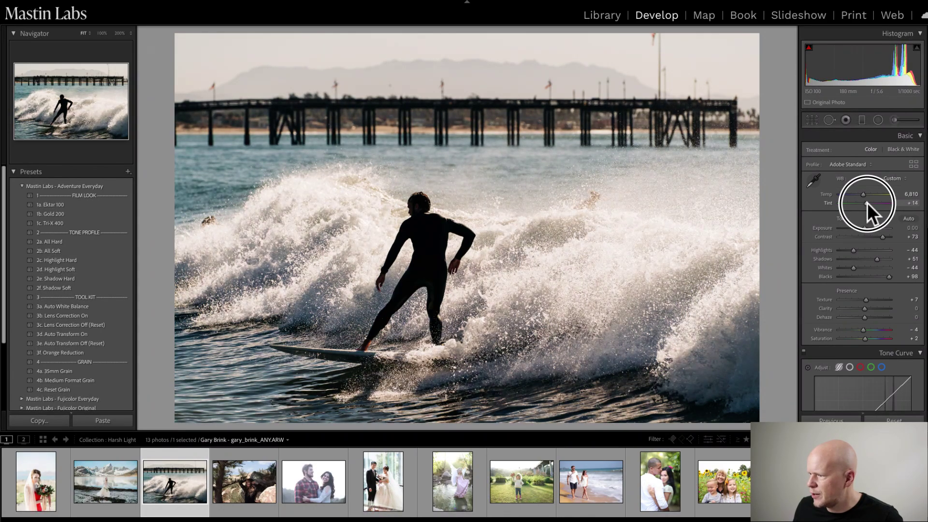
left_click(367, 313)
left_click_drag(411, 124, 343, 244)
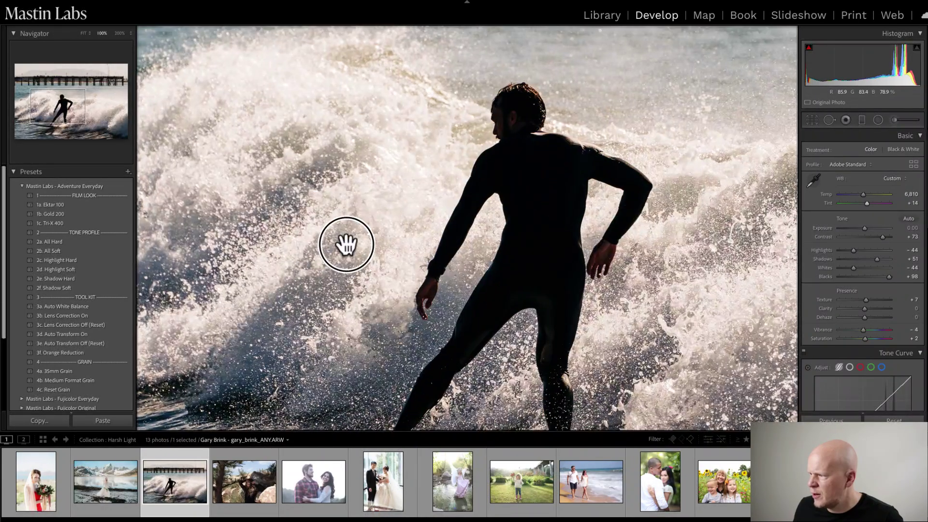
left_click_drag(339, 280, 257, 199)
left_click_drag(740, 314, 497, 280)
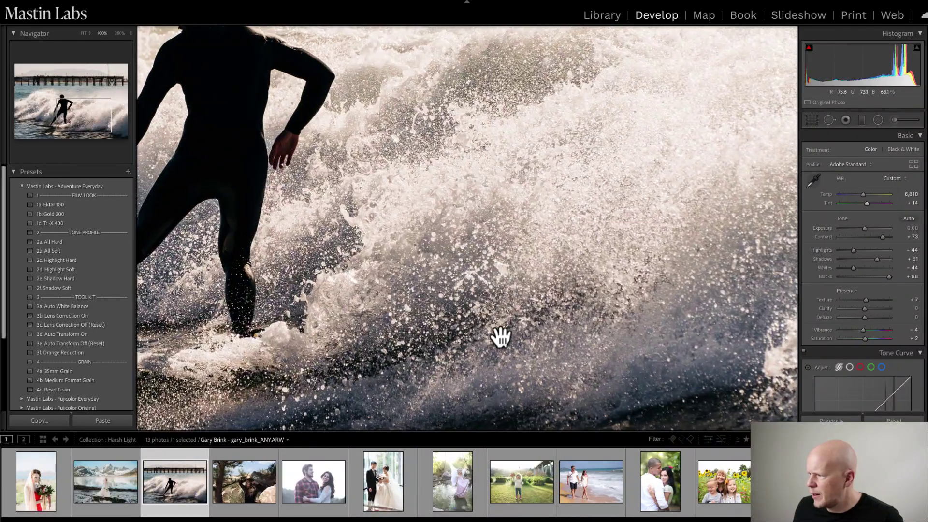
left_click_drag(865, 202, 862, 195)
left_click(572, 182)
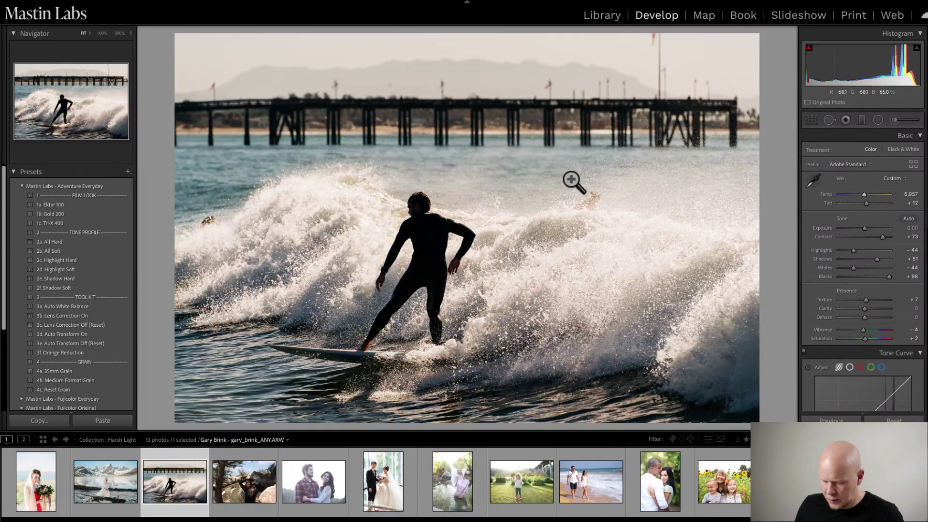
key("y")
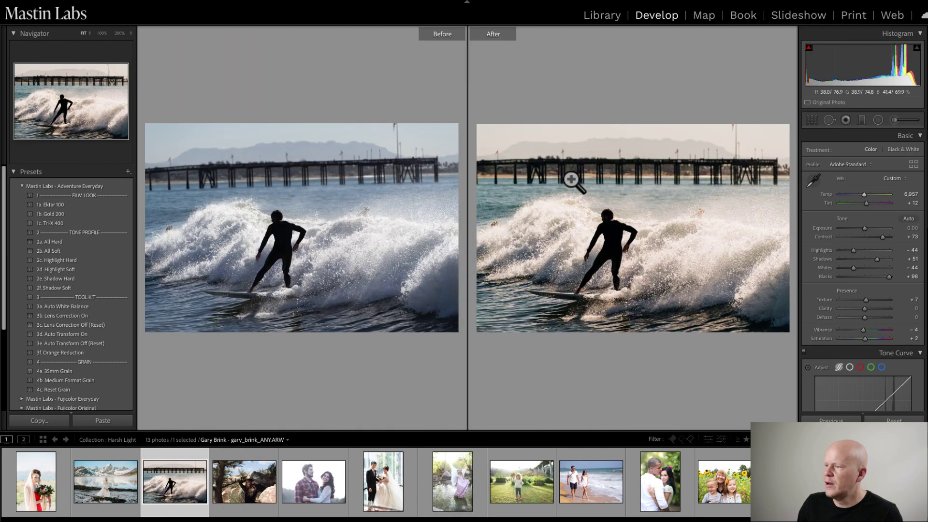
key("y")
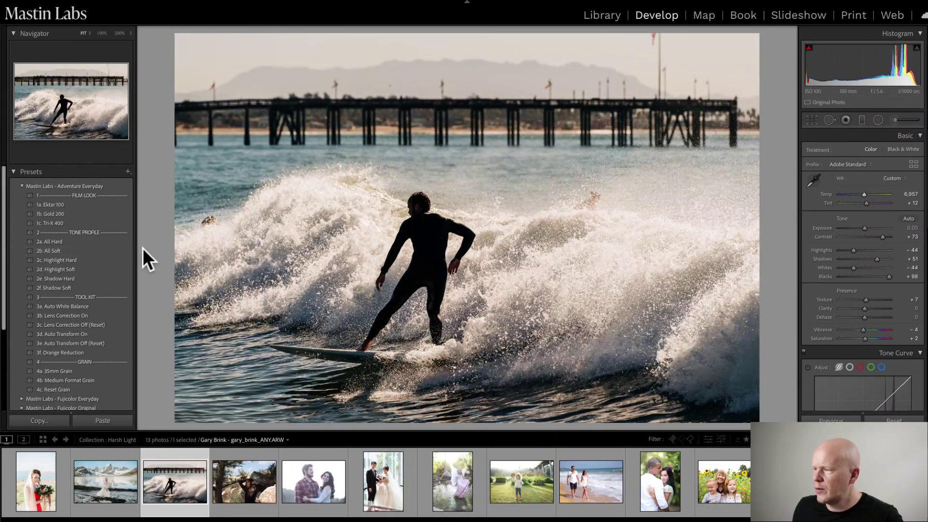
Inspect the surfer's shadows at 100% and apply the 2b. All Soft tone profile.
left_click(414, 207)
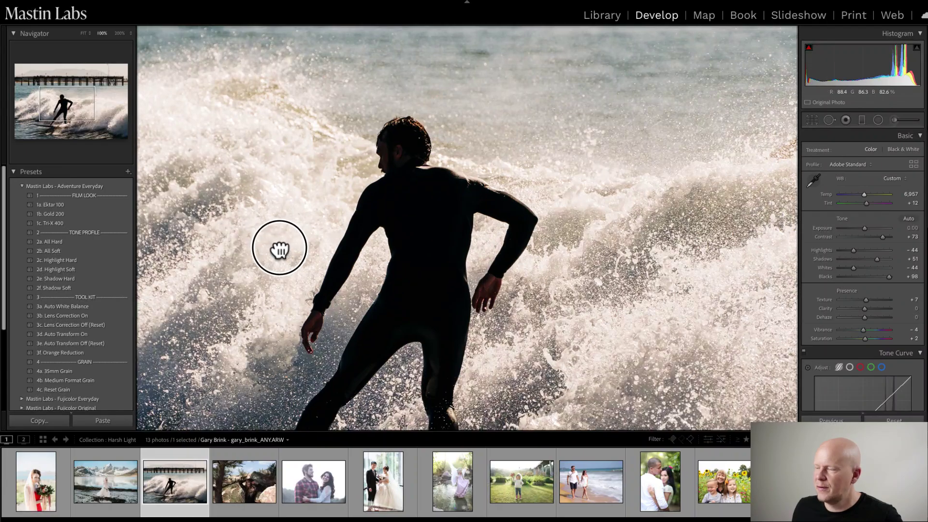
left_click_drag(279, 249, 314, 253)
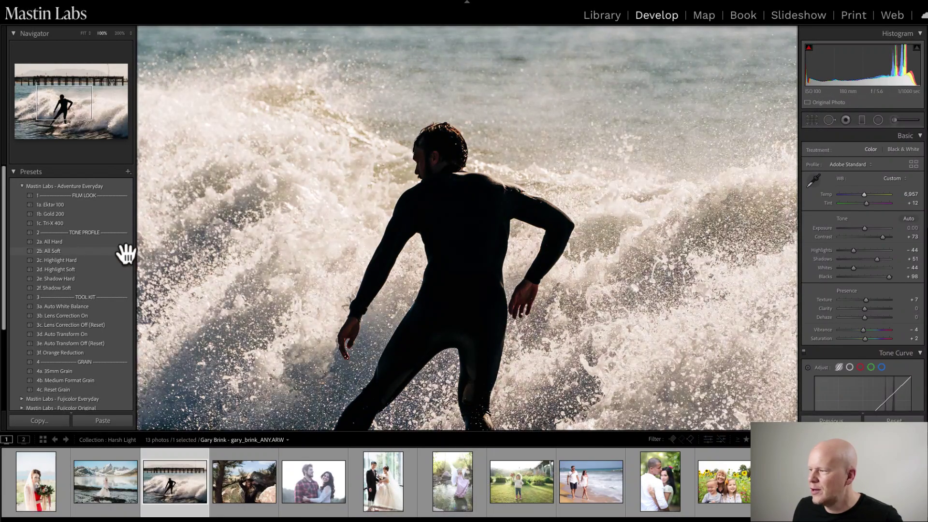
left_click(119, 253)
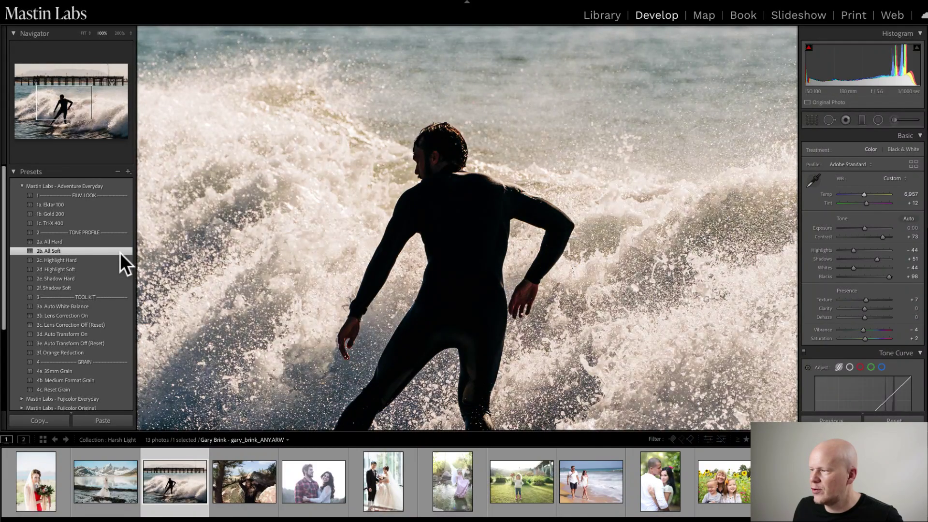
left_click_drag(434, 205, 438, 207)
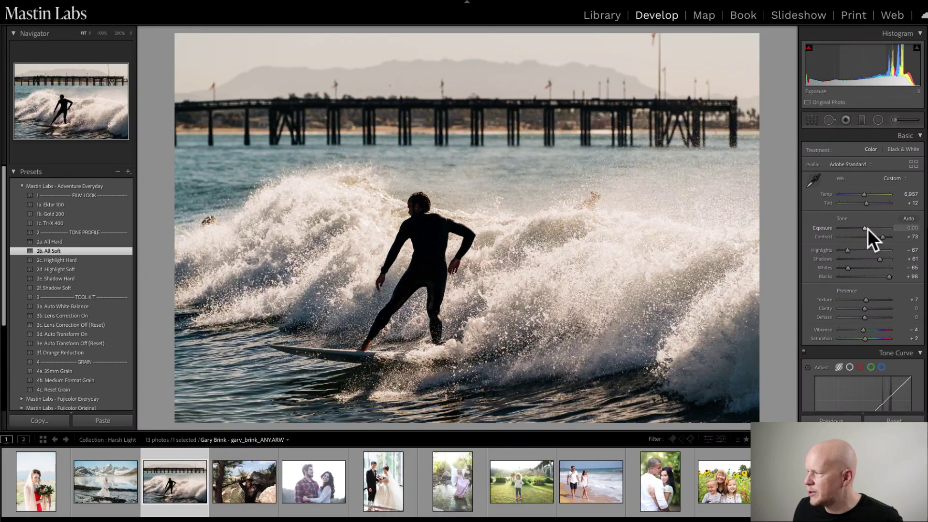
Set the surfer photo's exposure to +0.15 and compare the photo before and after.
left_click_drag(866, 228, 866, 227)
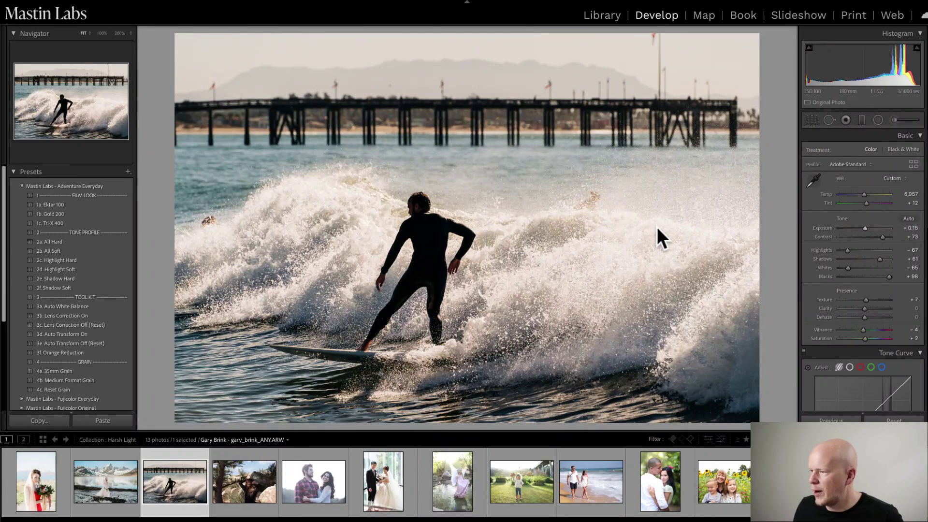
key("y")
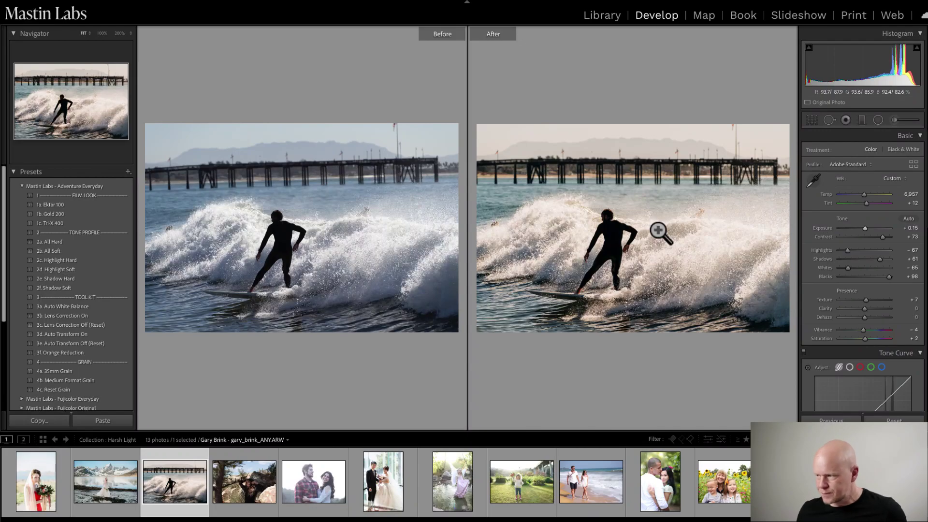
key("y")
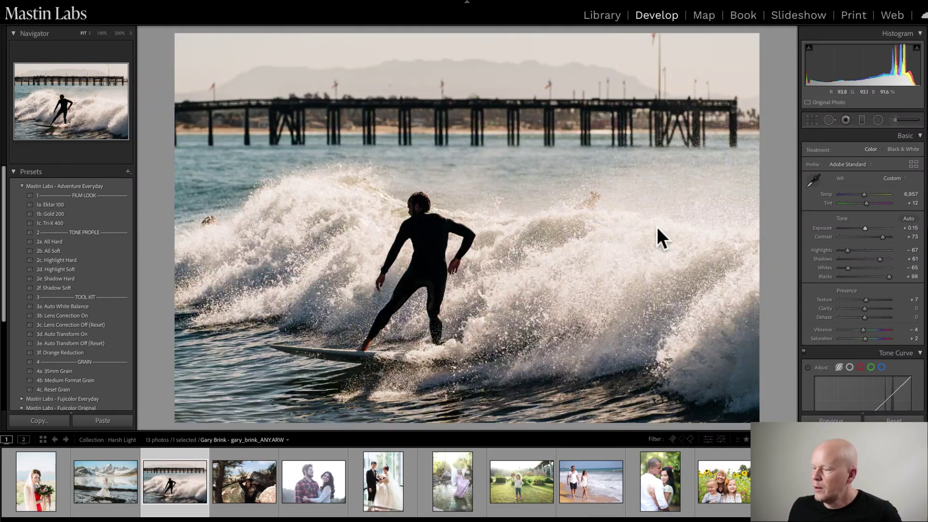
Create a virtual copy of the edited surfer photo and select the copy for a second edit.
right_click(174, 482)
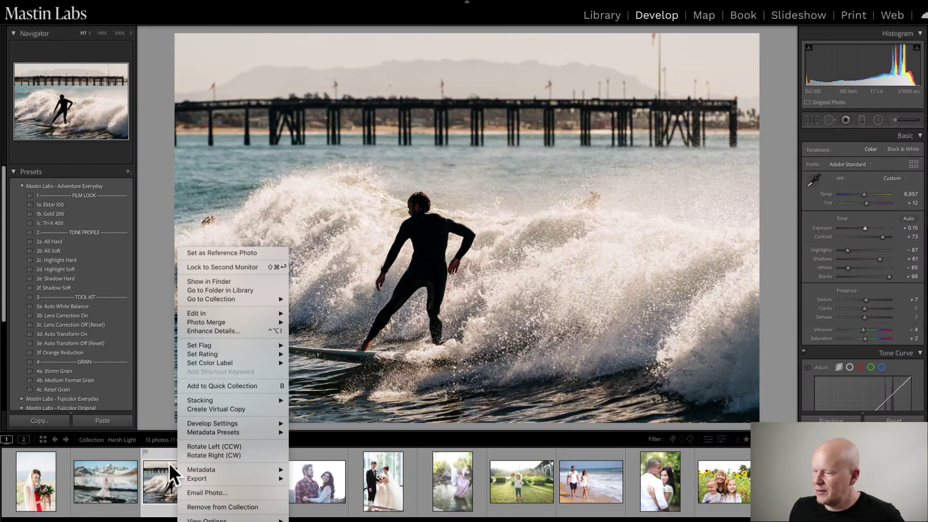
left_click(230, 410)
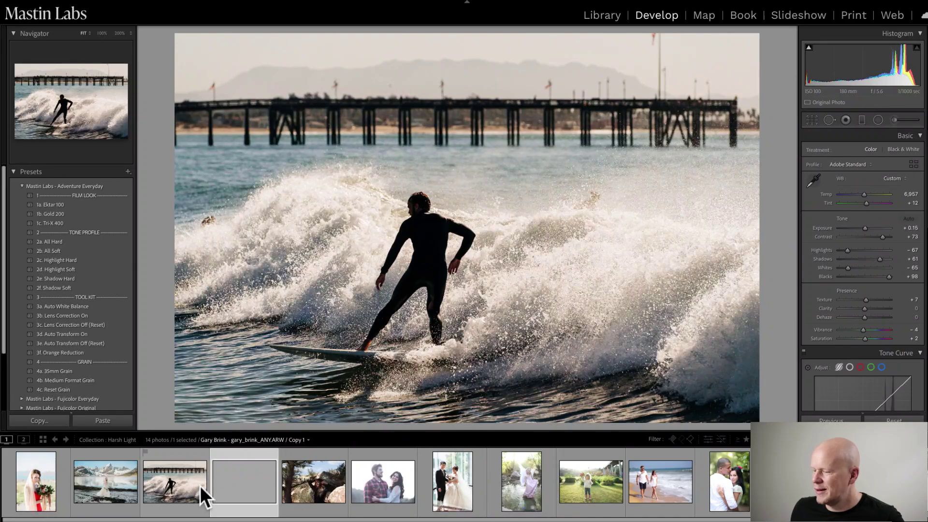
left_click(187, 482)
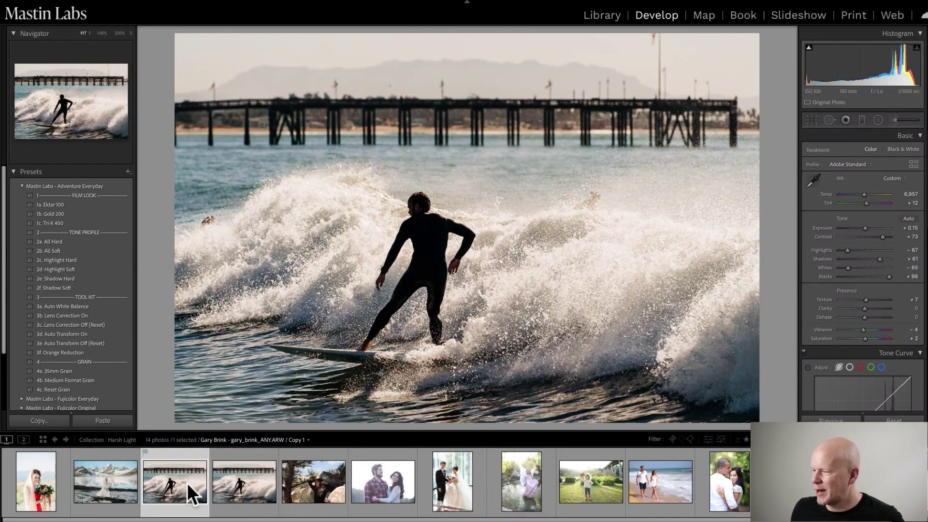
left_click(237, 482)
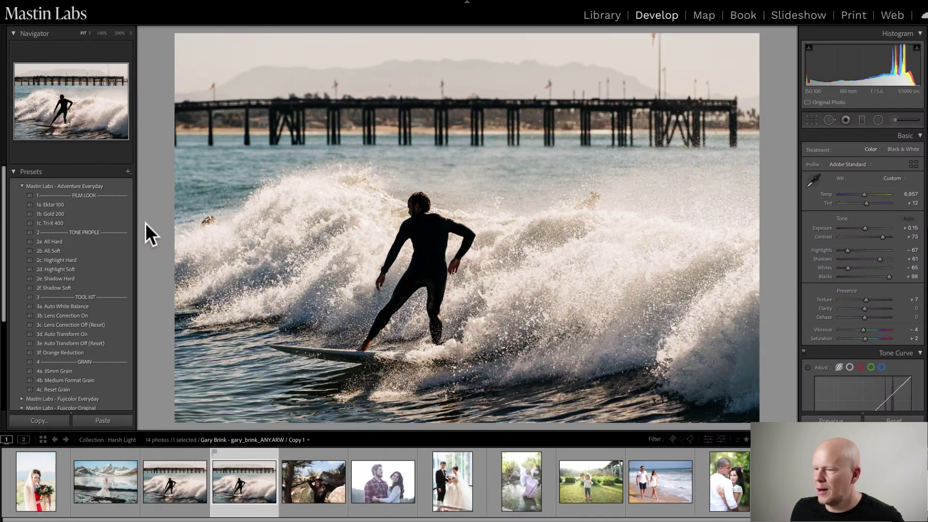
Apply the 1a. Fuji C200 film look from the Mastin Labs - Fujicolor Everyday presets to the surfer copy.
left_click(22, 186)
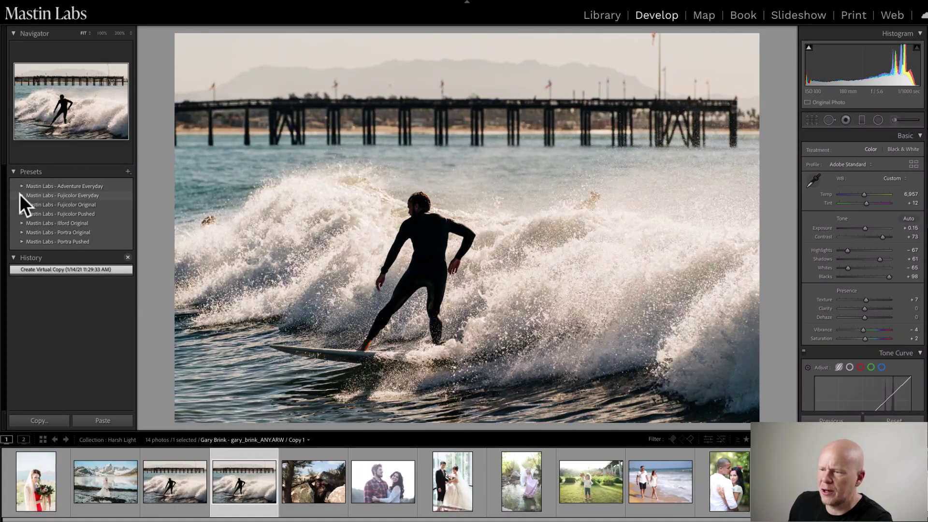
left_click(20, 195)
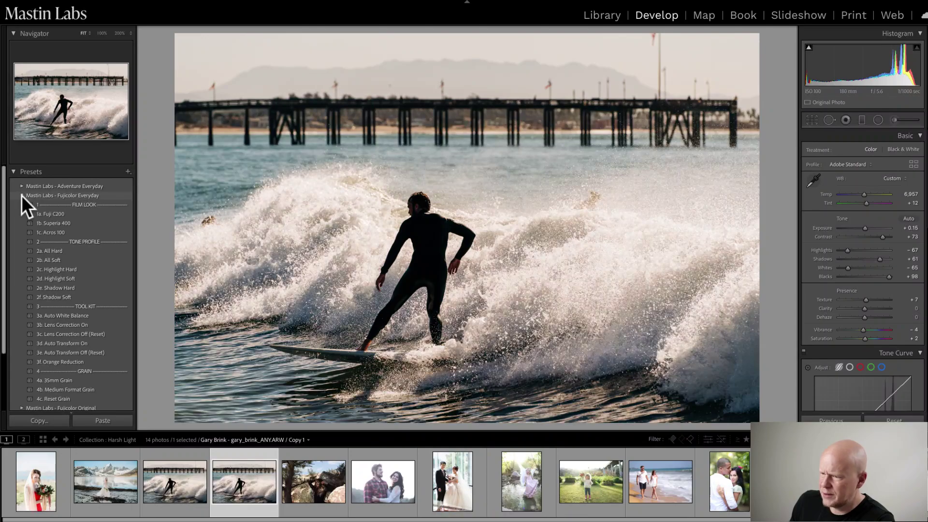
left_click(21, 196)
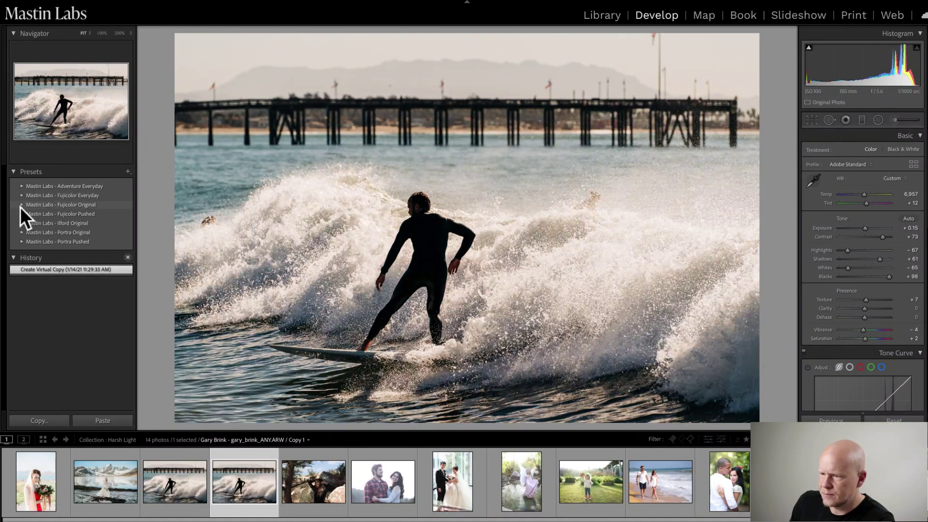
left_click(21, 205)
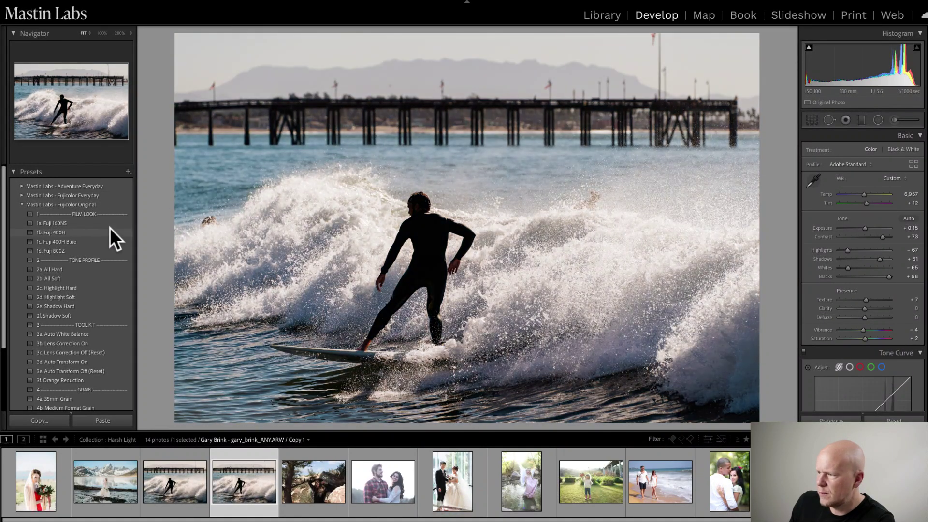
left_click(21, 195)
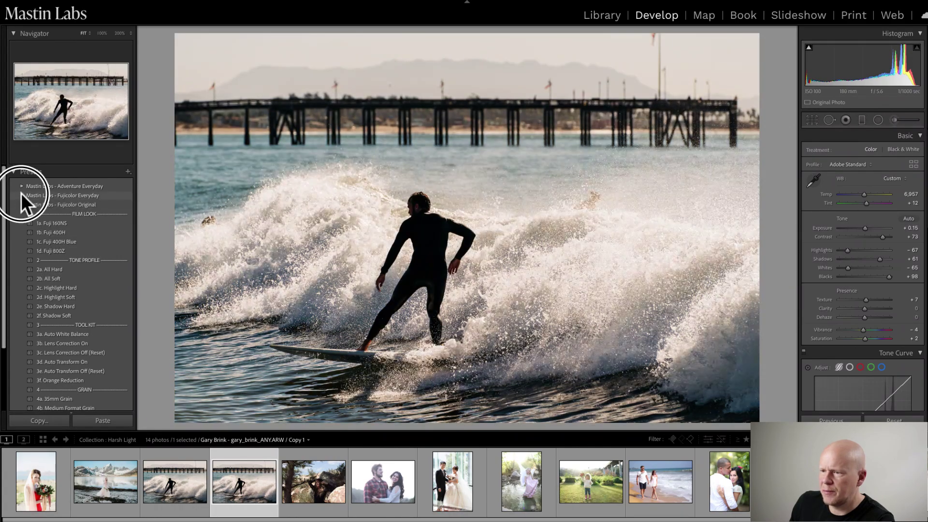
left_click(88, 211)
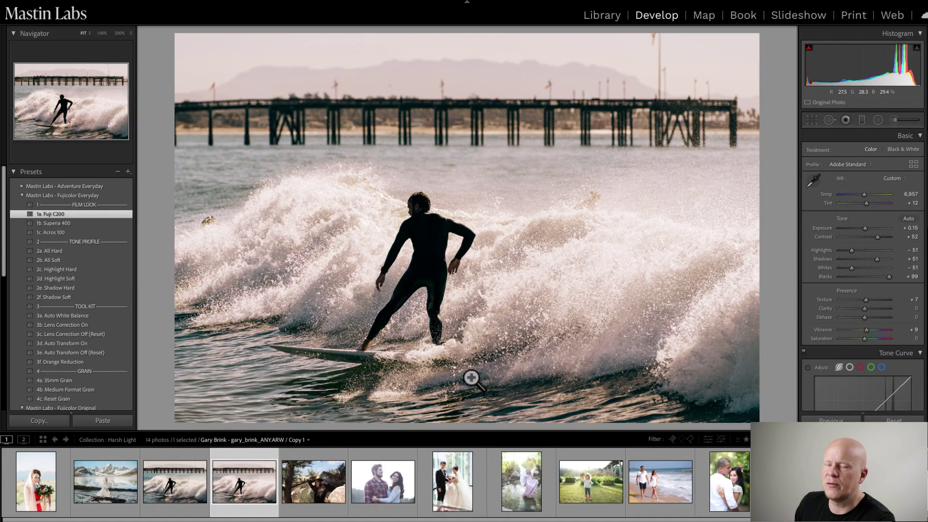
Reset the surfer copy's white balance to As Shot, and adjust its temperature to 6,791 and tint to +5.
left_click(884, 177)
left_click(886, 111)
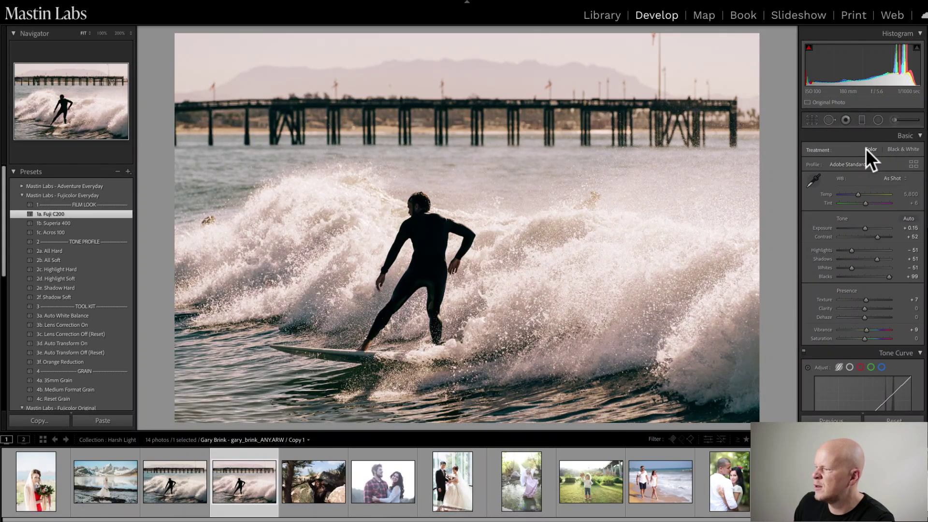
left_click(857, 194)
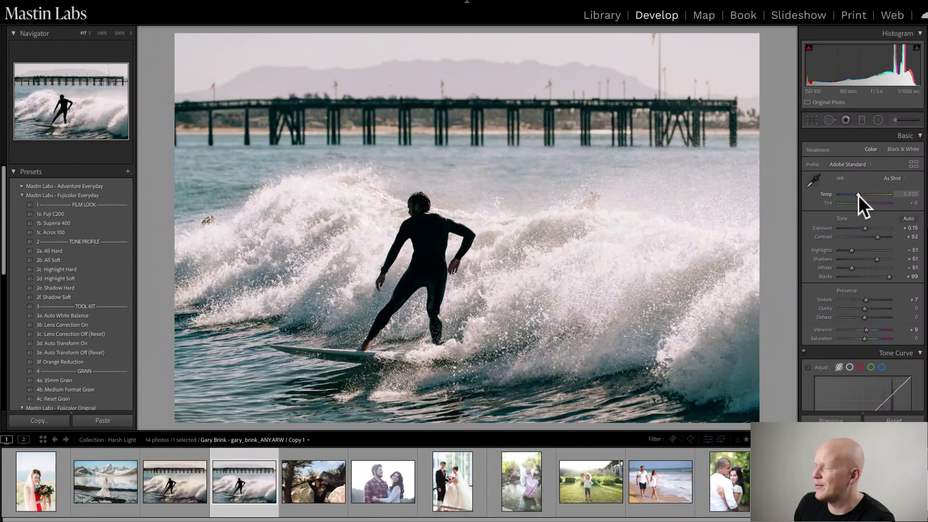
left_click(858, 195)
left_click_drag(858, 195, 863, 194)
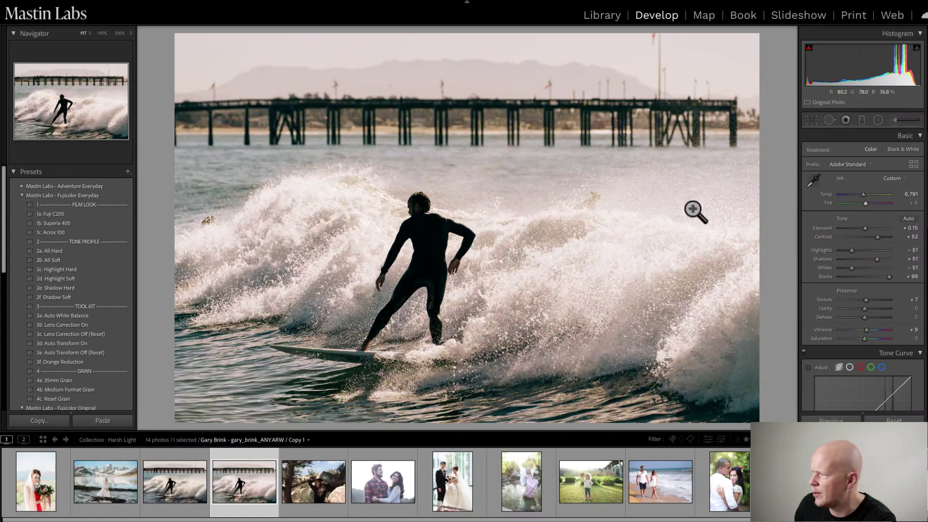
left_click(866, 203)
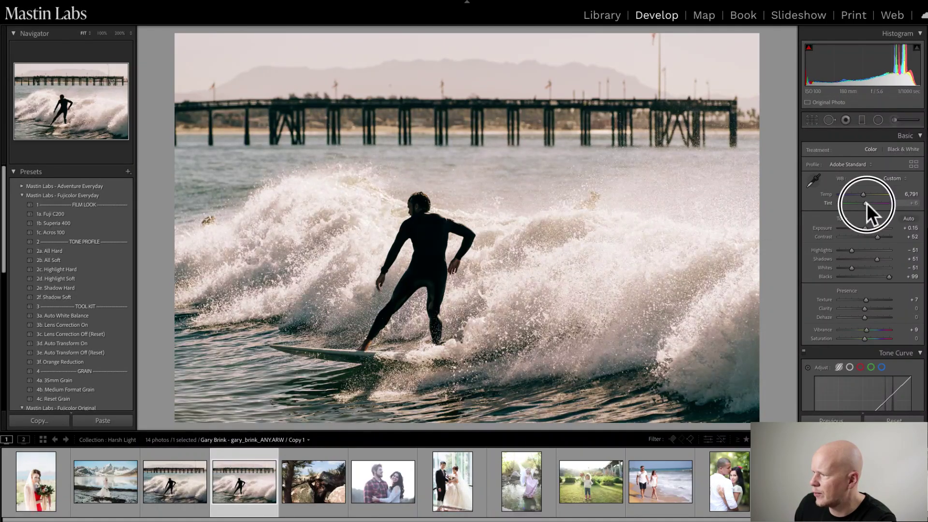
double_click(866, 203)
left_click_drag(865, 202, 866, 203)
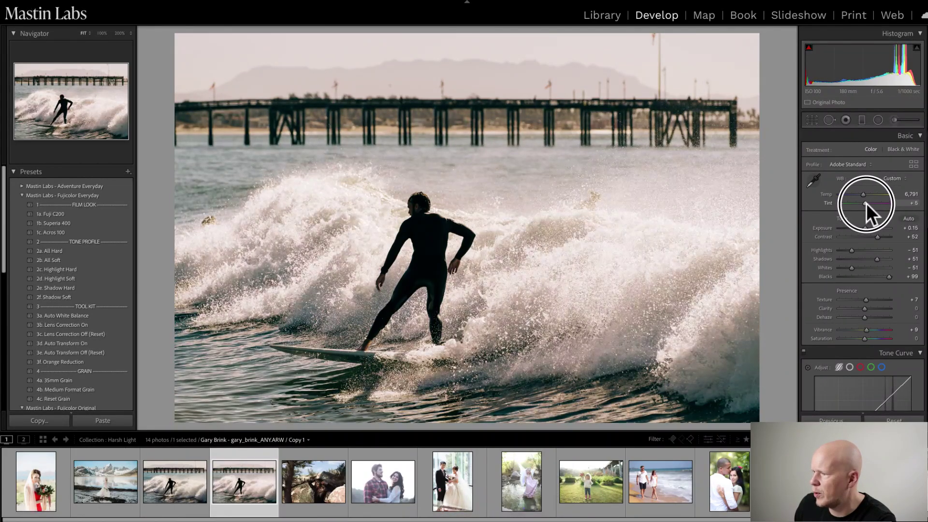
Apply the 2b. All Soft tone profile to the surfer copy and set its exposure to +1.00.
left_click(866, 228)
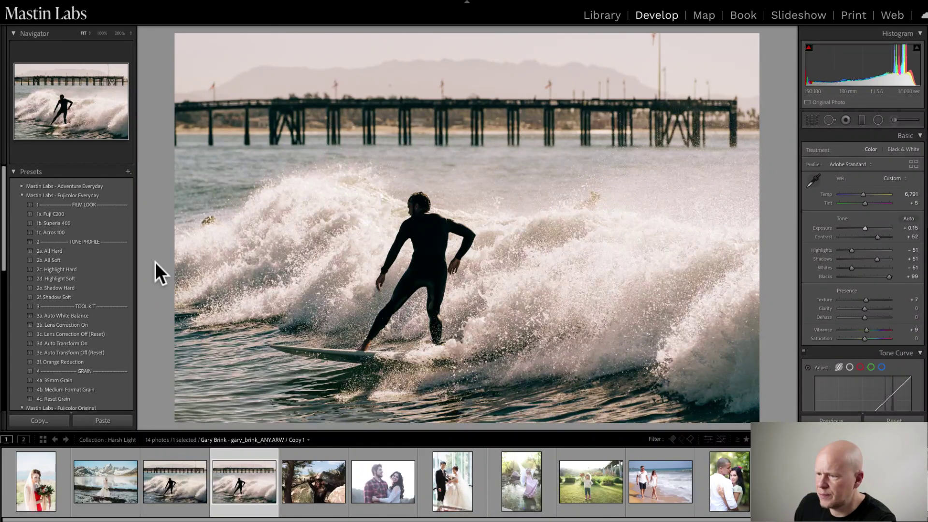
left_click(128, 261)
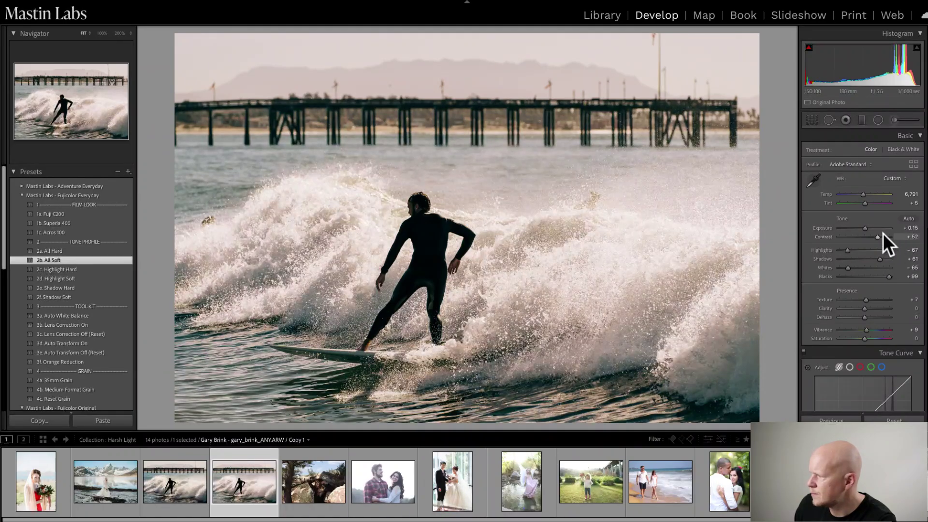
left_click_drag(863, 228, 867, 228)
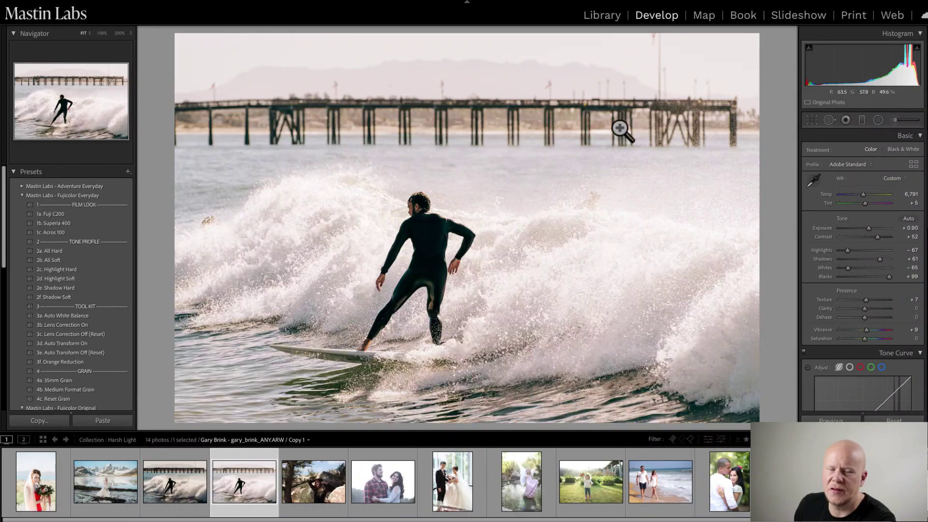
left_click_drag(870, 227, 871, 227)
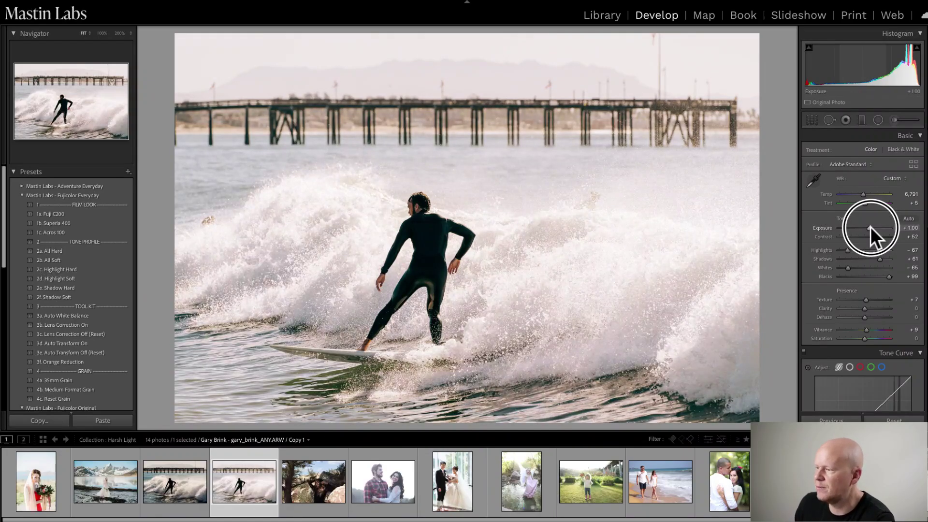
left_click_drag(871, 227, 871, 227)
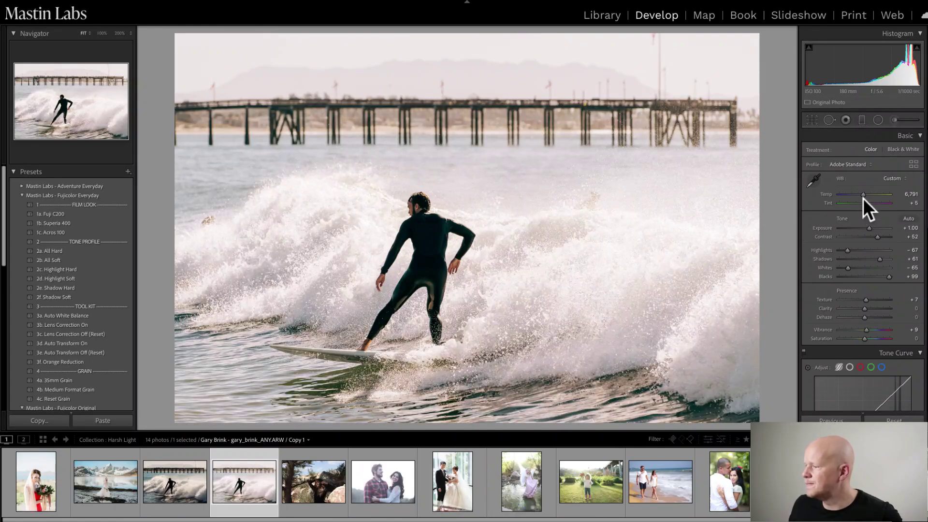
Fine-tune the surfer copy to temperature 7,660, exposure +1.05 and tint 0.
left_click_drag(863, 193, 866, 192)
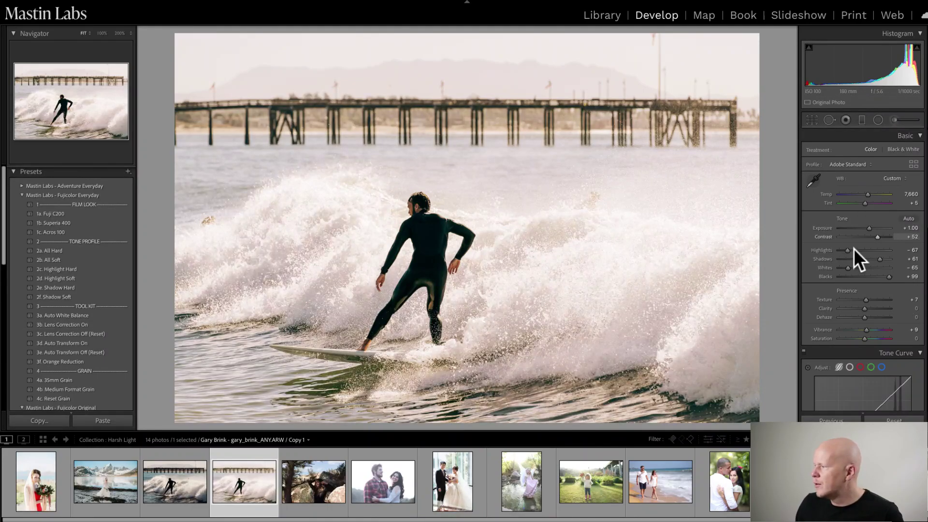
left_click_drag(868, 227, 868, 228)
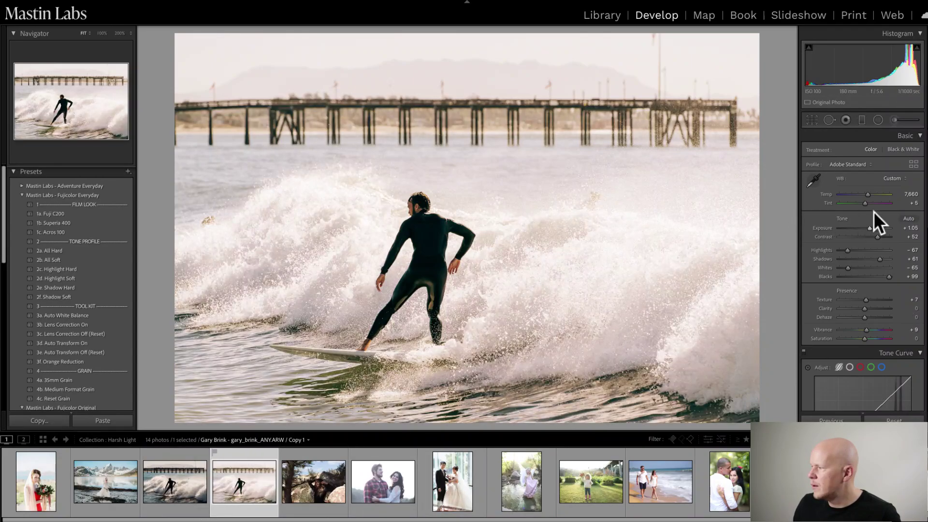
double_click(865, 204)
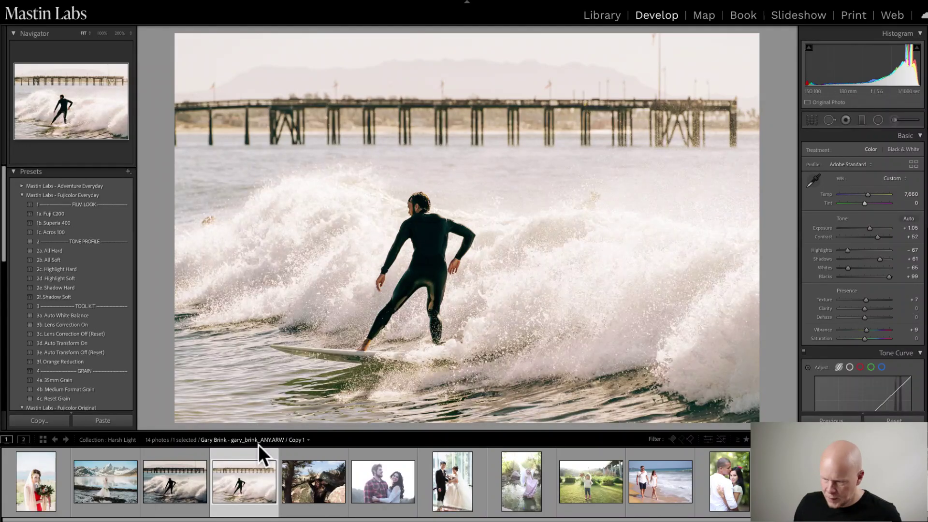
Compare the Fuji C200 surfer copy side by side with the Ektar original, enlarging the view, and return to Develop.
left_click(181, 483, "ctrl")
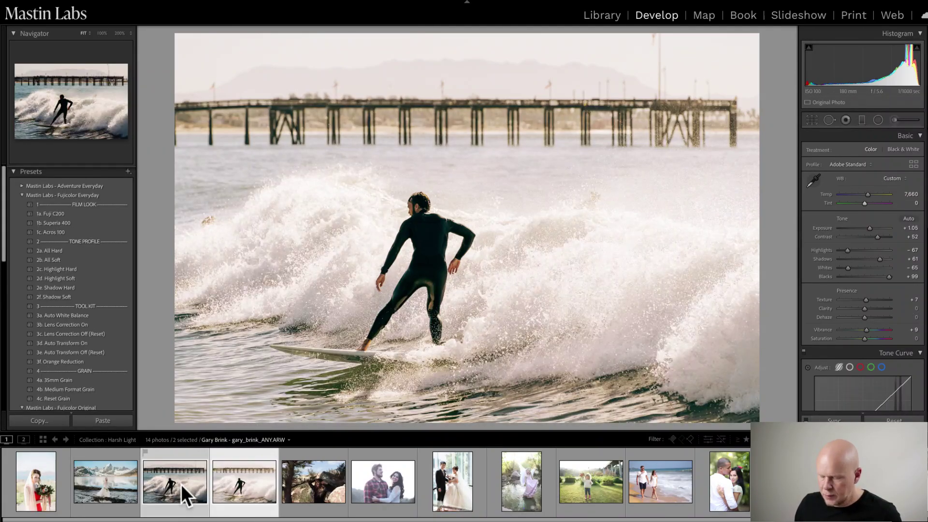
key("c")
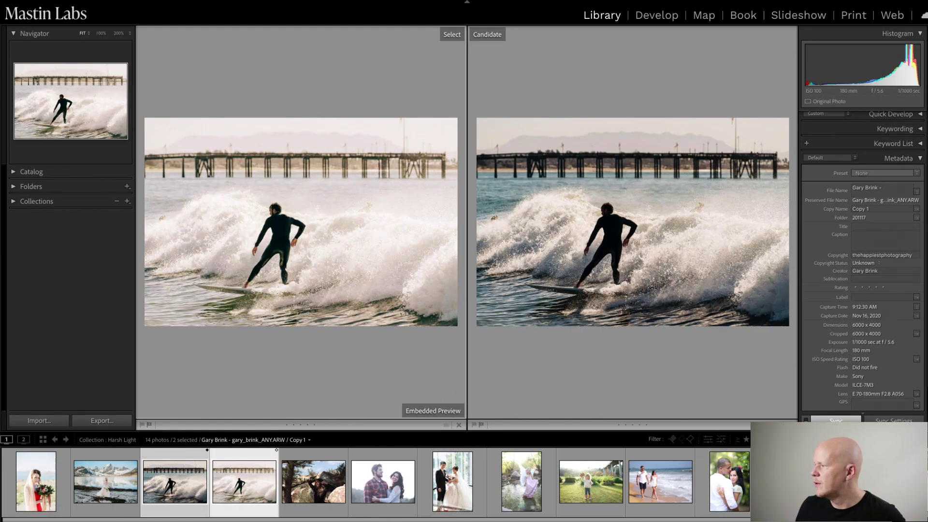
left_click(923, 232)
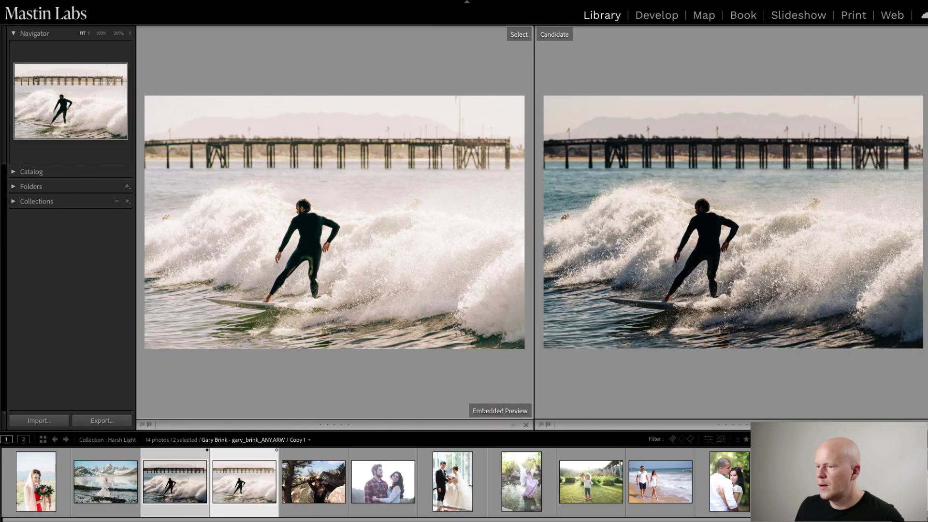
left_click(2, 236)
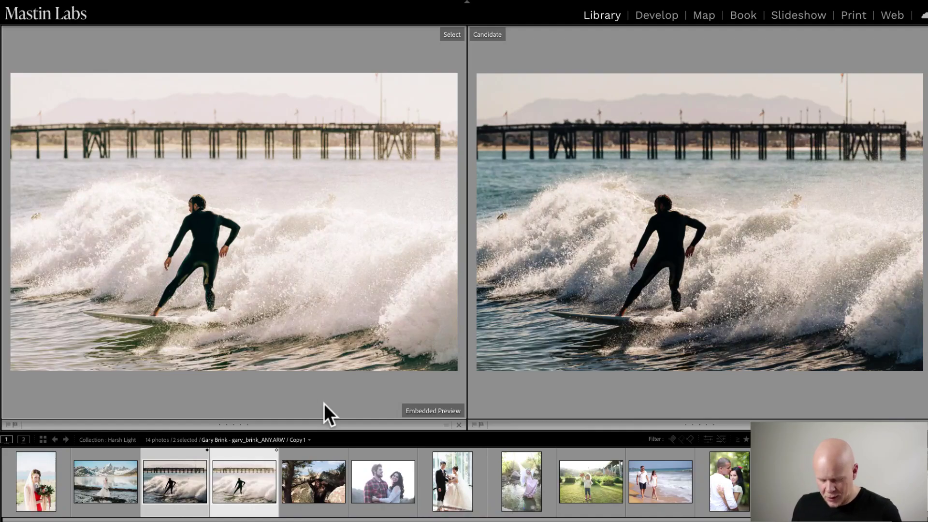
key("d")
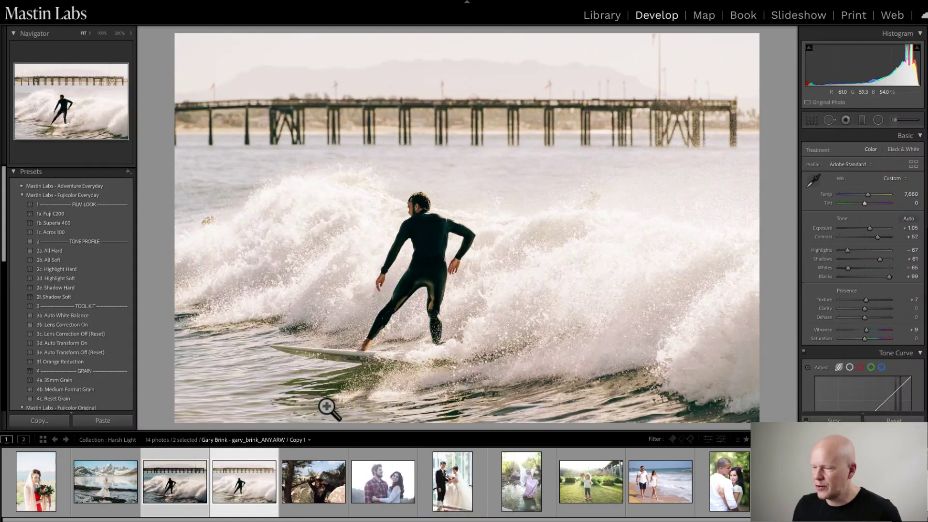
Open the photo of the woman leaning on the rocks and examine the light on her face and hair at 100%.
left_click(316, 484)
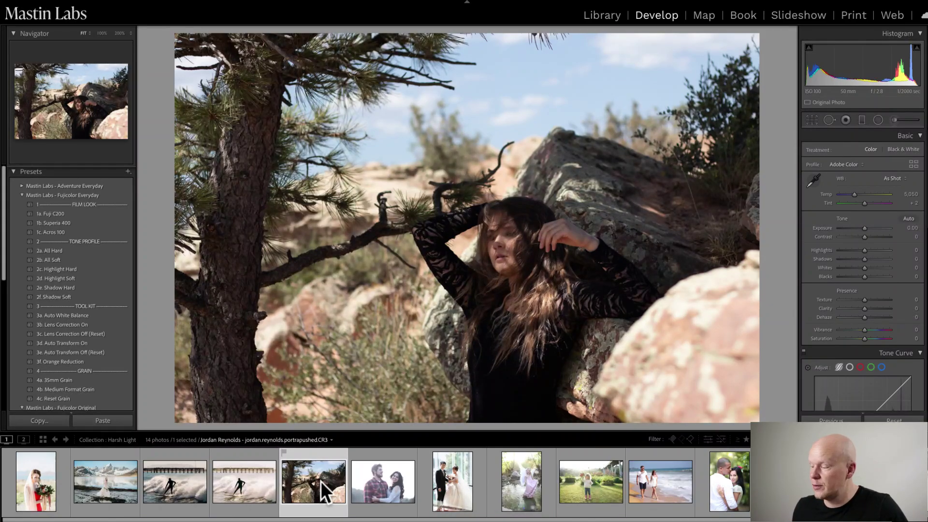
scroll(499, 483, "down", 1)
scroll(499, 480, "up", 1)
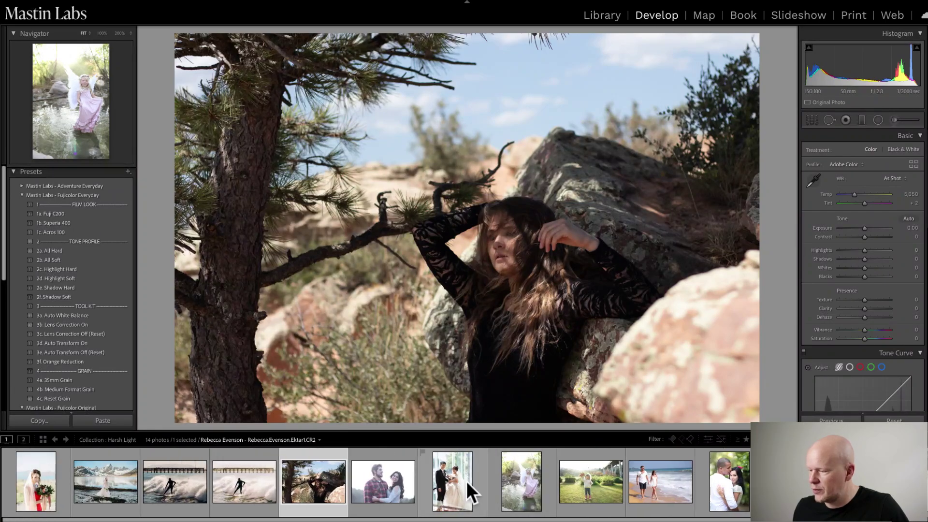
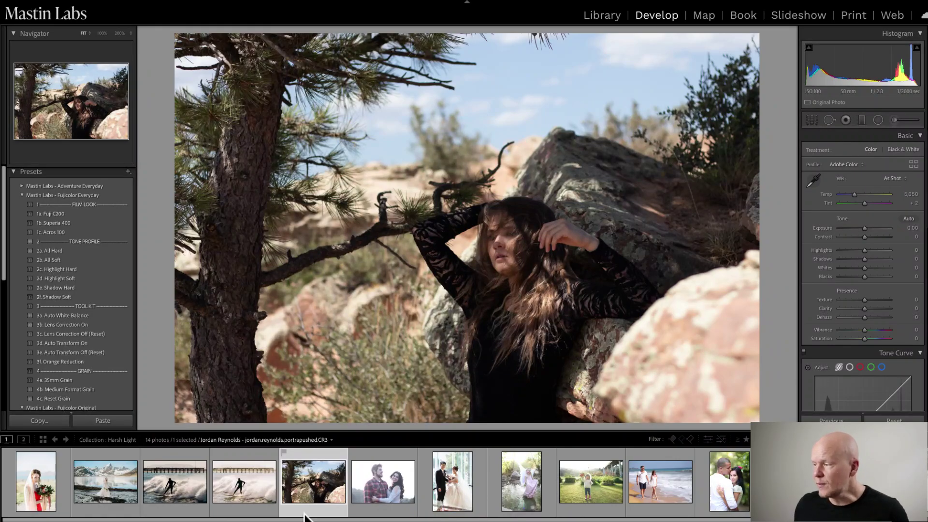
left_click(519, 252)
left_click_drag(438, 251, 459, 232)
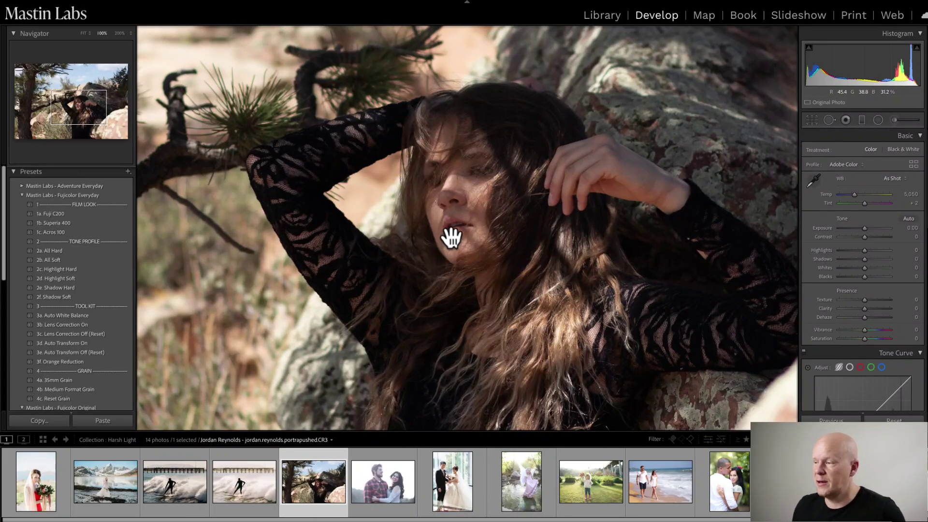
left_click_drag(464, 236, 464, 243)
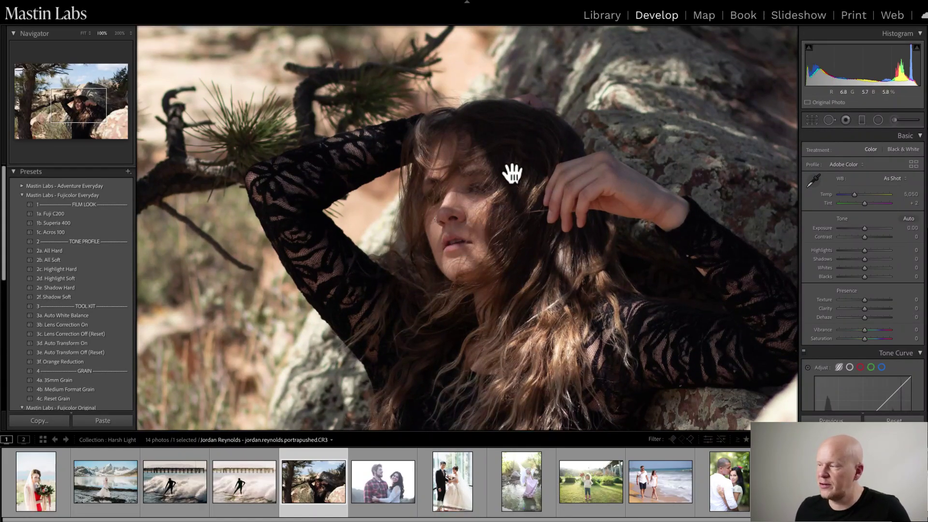
left_click_drag(476, 129, 491, 95)
left_click_drag(545, 103, 539, 118)
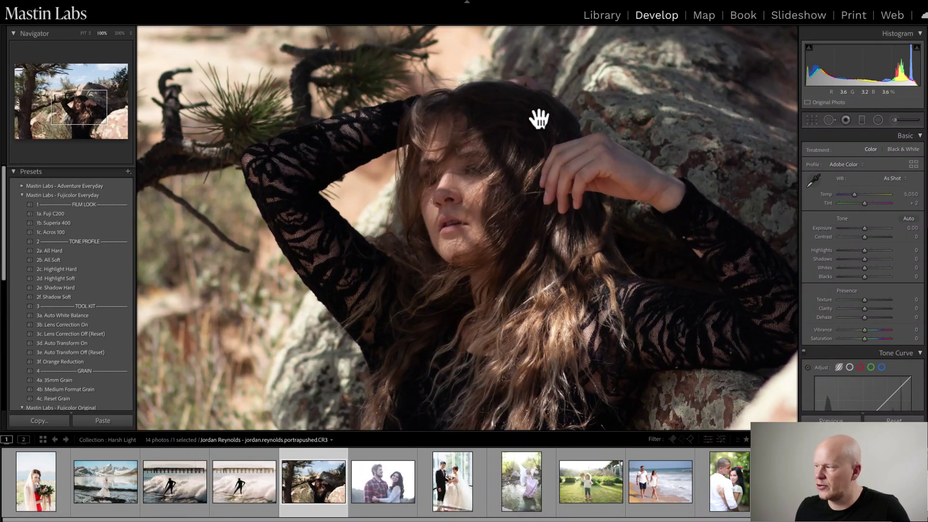
Set the contrast of the photo of the woman on the rocks to +80.
left_click(878, 236)
left_click_drag(878, 237, 883, 236)
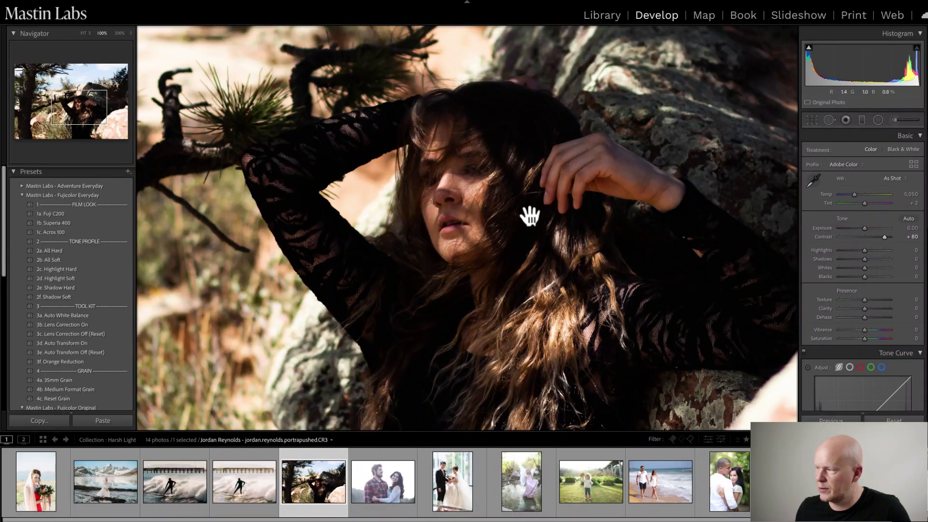
Inspect the high-contrast photo of the woman on the rocks at 100%, and reset its develop settings.
left_click(519, 201)
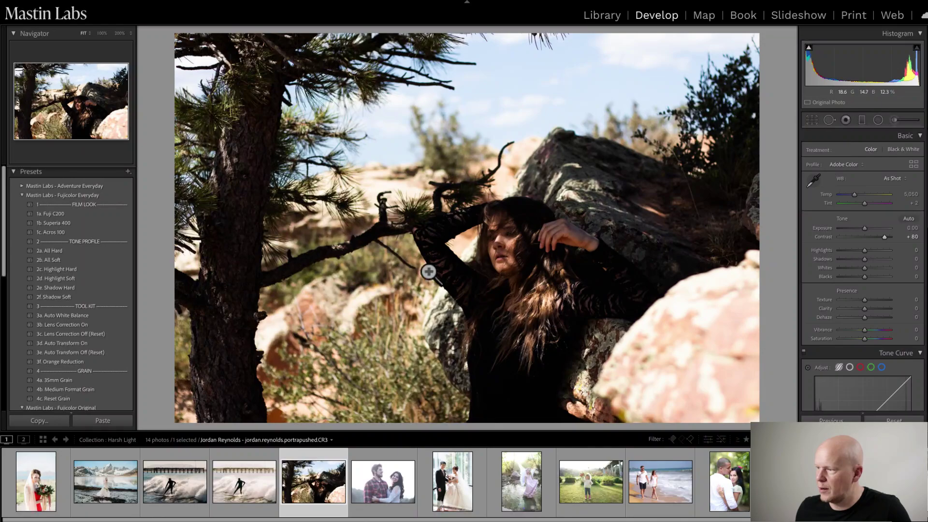
left_click(383, 186)
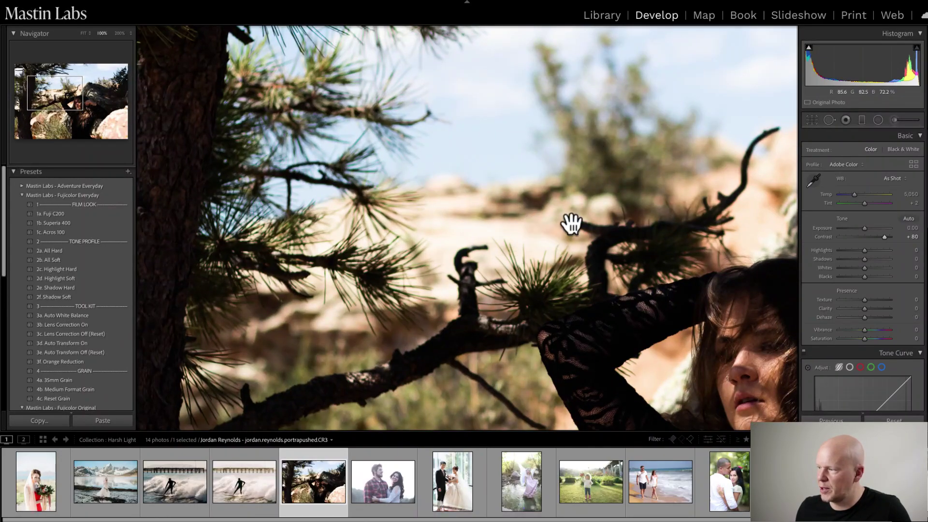
left_click_drag(569, 222, 275, 176)
left_click(542, 235)
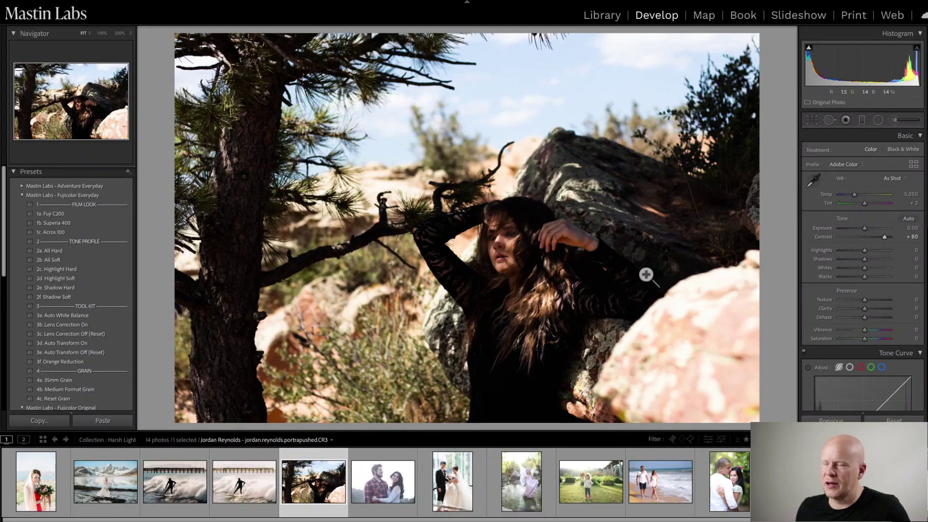
left_click(893, 419)
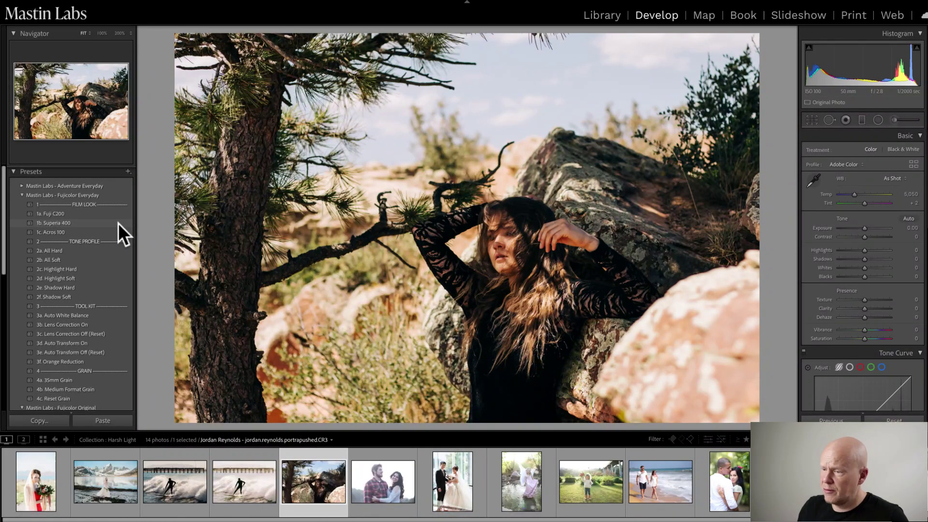
Try the Superia 400 film look from the Fujicolor Everyday presets on the photo of the woman.
left_click(118, 222)
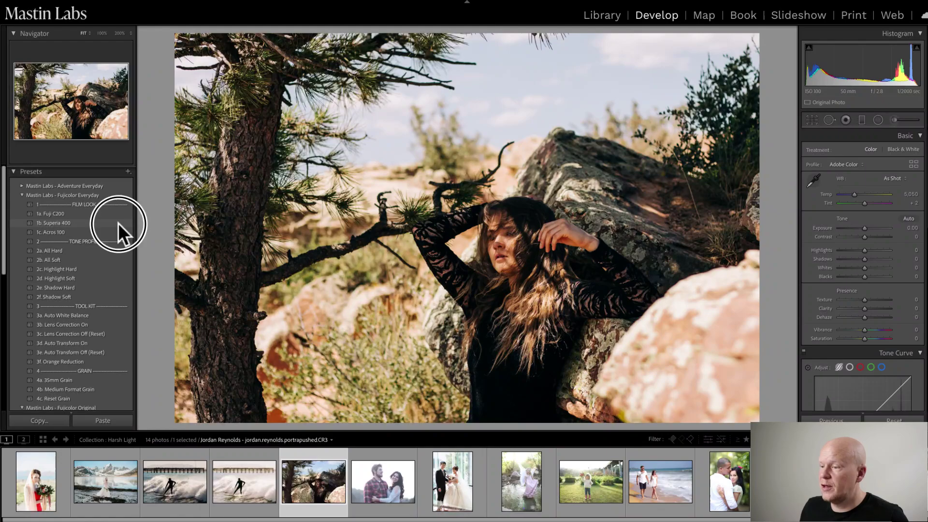
left_click(19, 184)
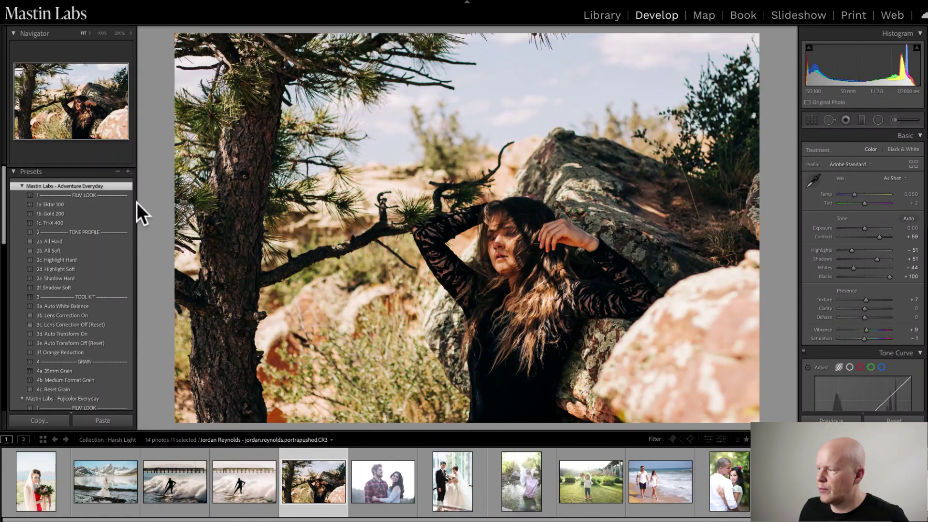
left_click(21, 185)
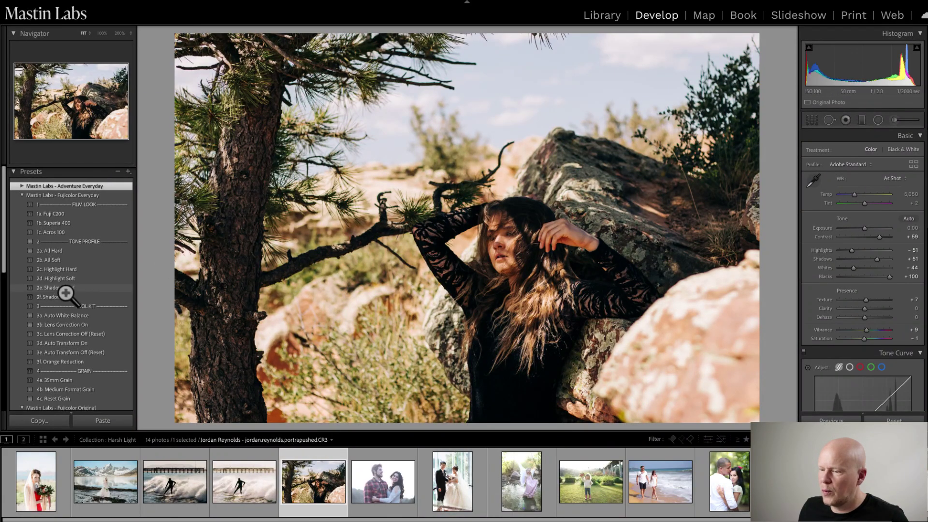
Apply the Portra 800 +2 film look from the Portra Pushed presets to the photo of the woman.
scroll(65, 289, "down", 10)
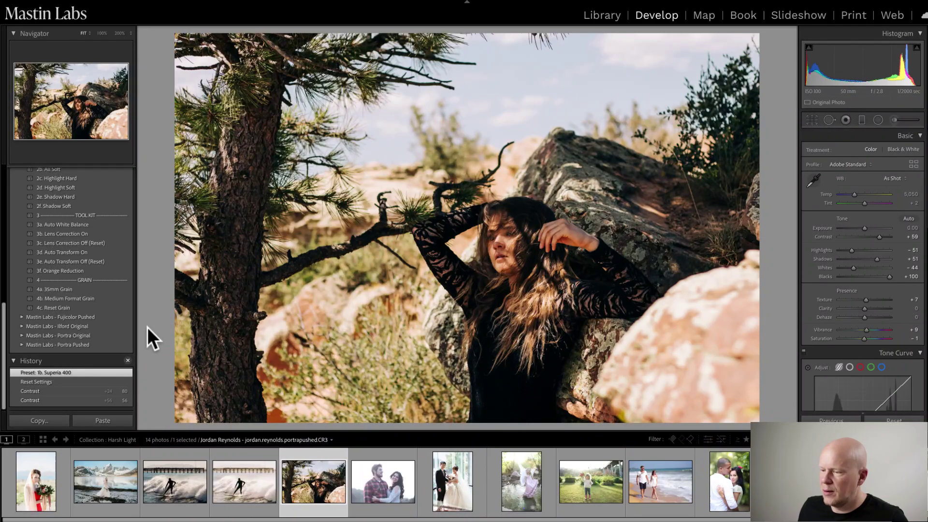
left_click(18, 343)
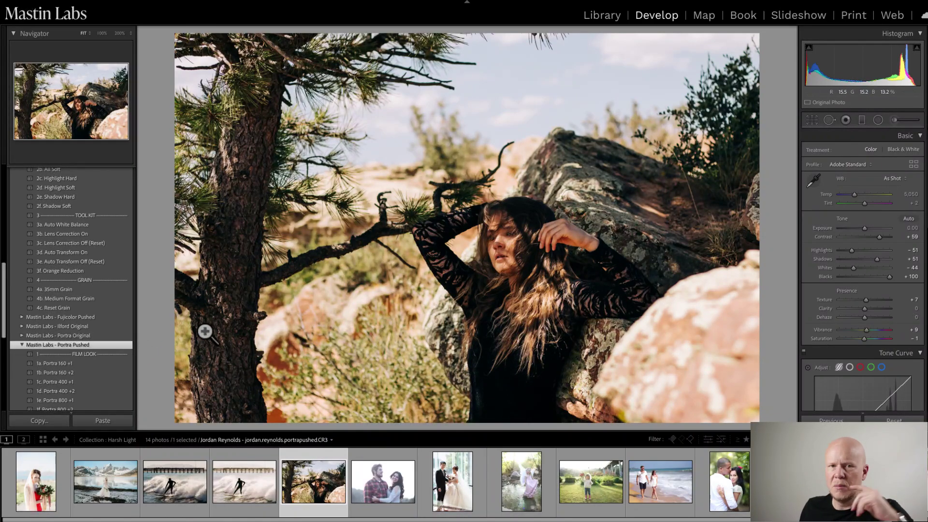
scroll(124, 321, "down", 5)
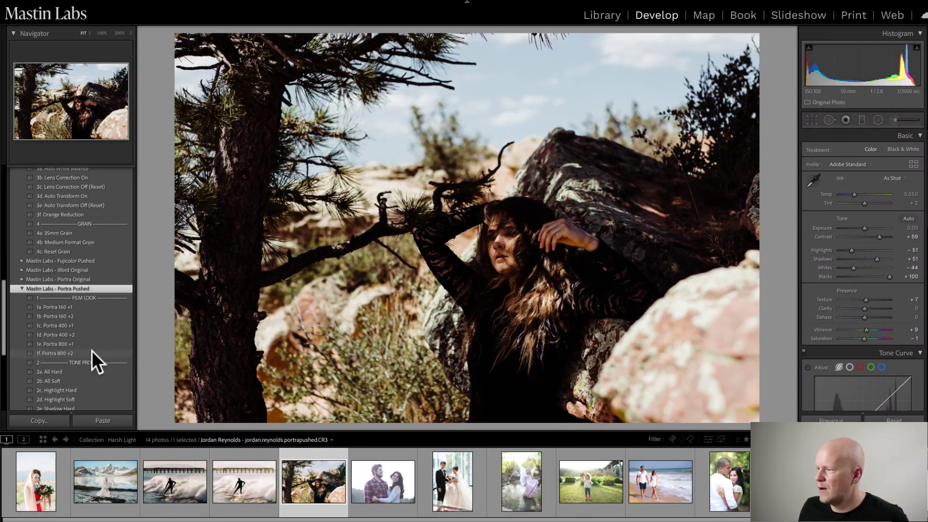
left_click(92, 349)
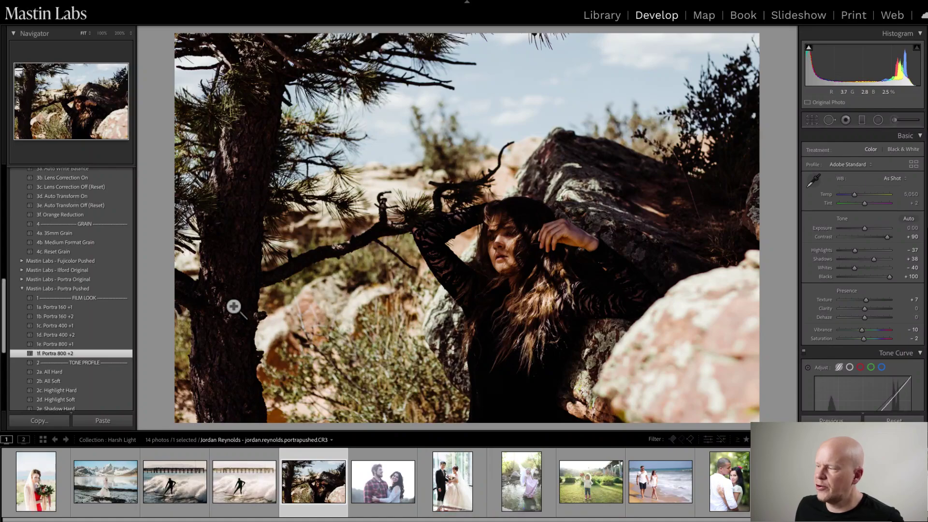
Examine the woman's face, hair and lace sleeves and the bright rocks behind the branches at 100%.
left_click(521, 263)
left_click_drag(428, 257, 488, 245)
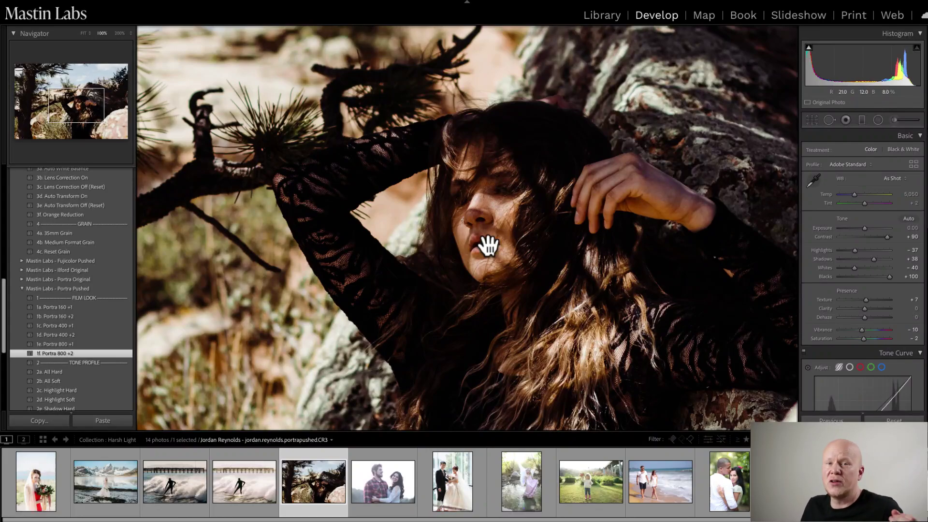
left_click_drag(532, 222, 516, 240)
left_click_drag(563, 284, 561, 281)
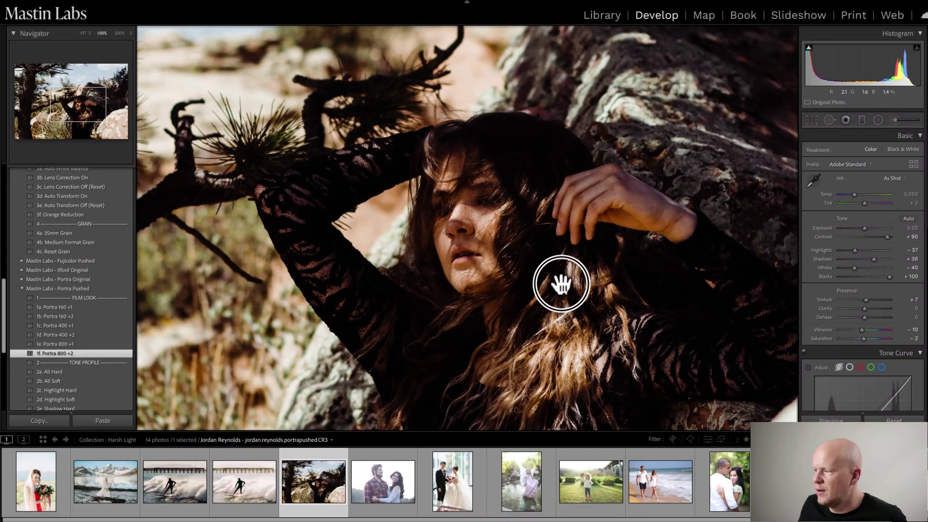
left_click(475, 164)
left_click_drag(475, 164, 590, 256)
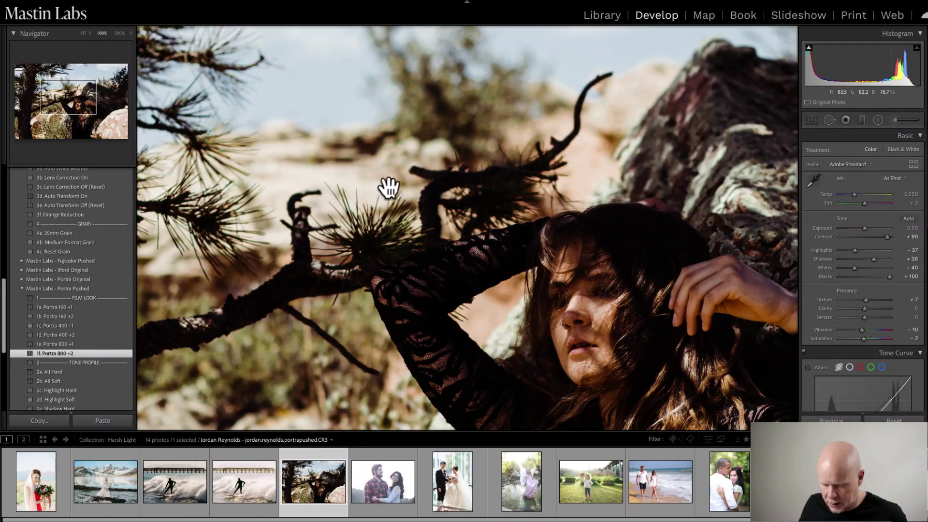
left_click_drag(596, 220, 542, 226)
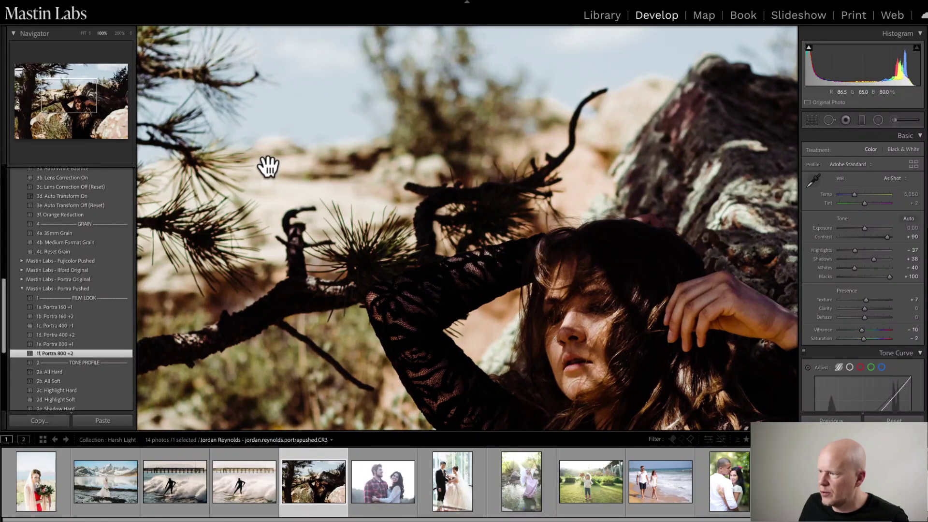
left_click_drag(355, 193, 360, 195)
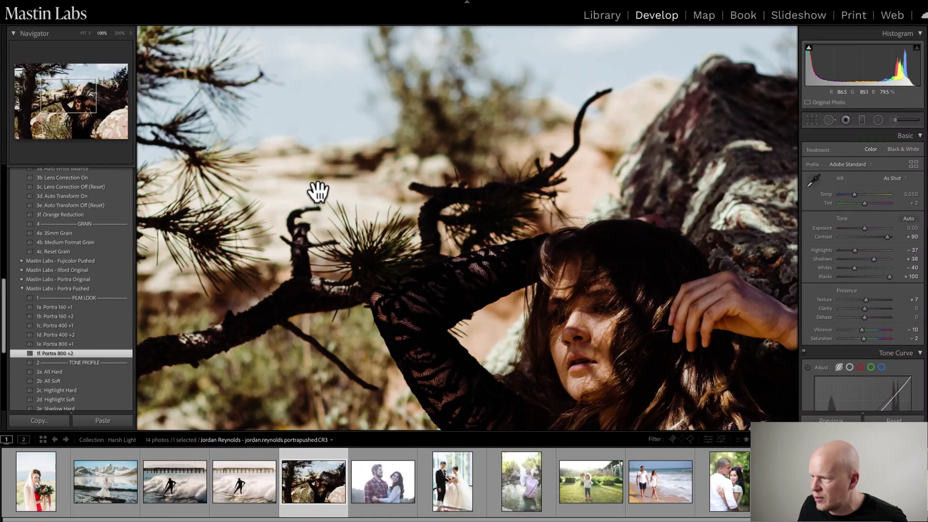
left_click_drag(367, 198, 368, 356)
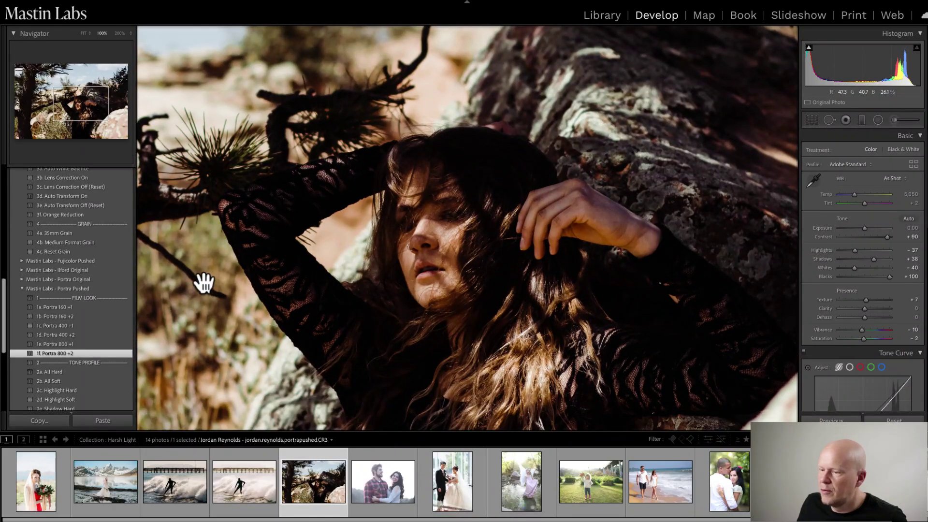
Try the All Soft tone profile from the Portra Pushed presets on the whole photo and undo it.
scroll(121, 276, "up", 4)
scroll(116, 314, "down", 5)
scroll(107, 362, "down", 3)
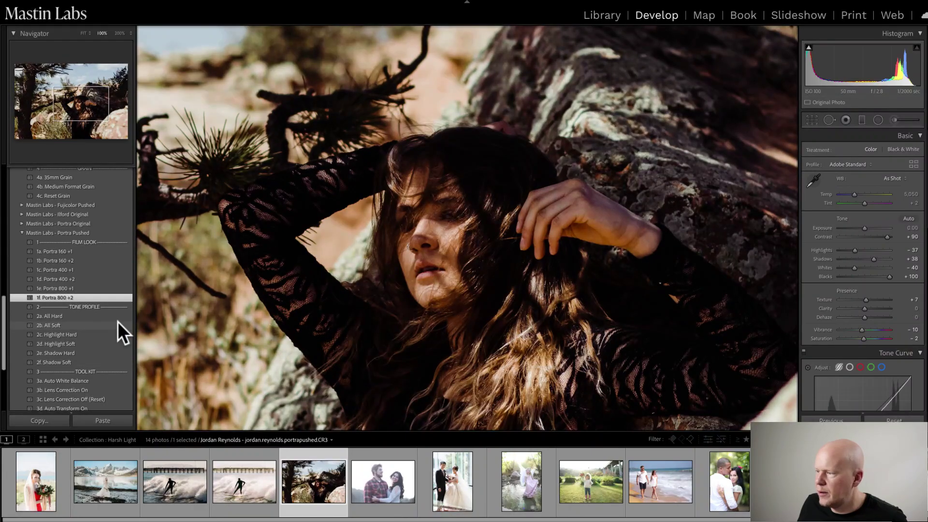
left_click(414, 274)
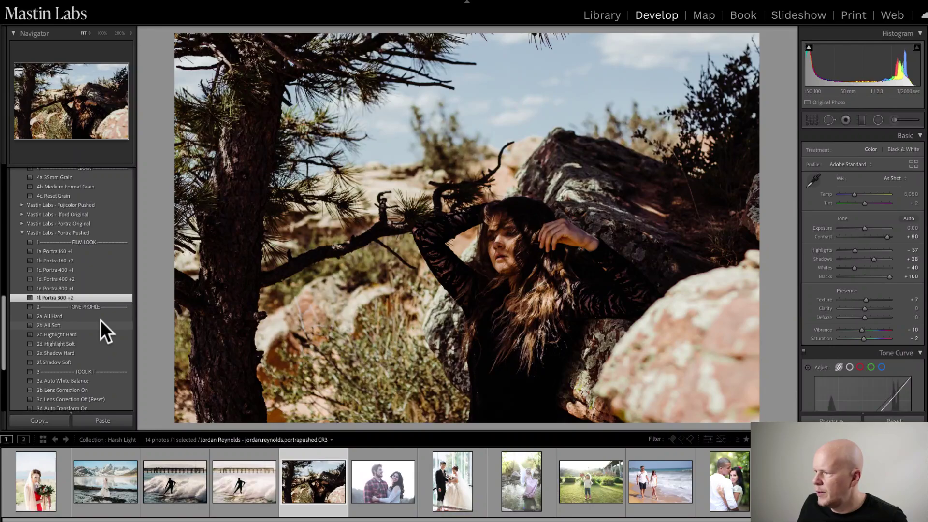
left_click(102, 322)
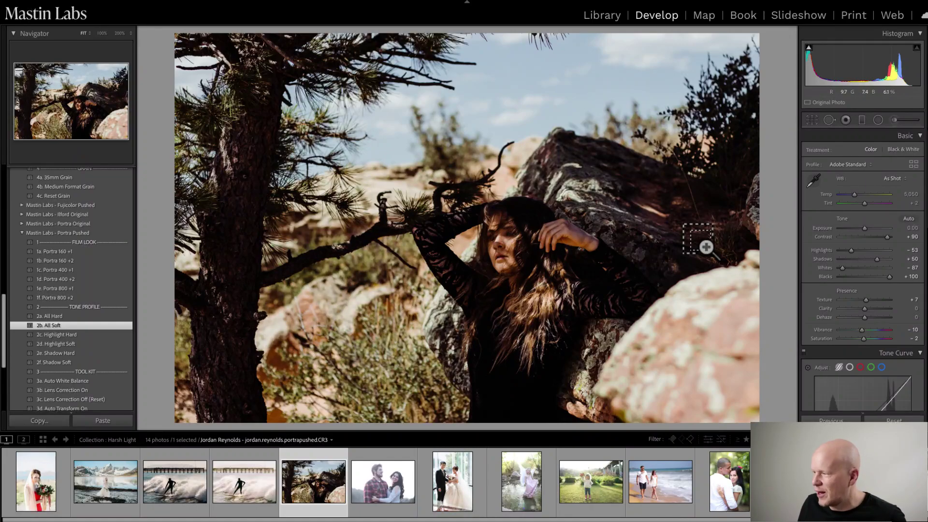
key("ctrl+z")
Try a temperature of 5,202 and a tint of -3 on the photo, undoing each change.
left_click_drag(854, 193, 855, 194)
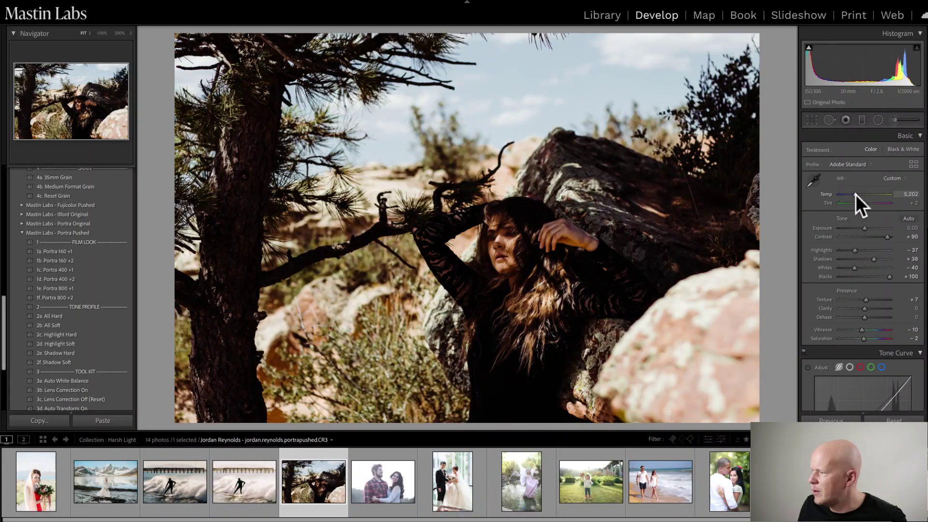
key("ctrl+z")
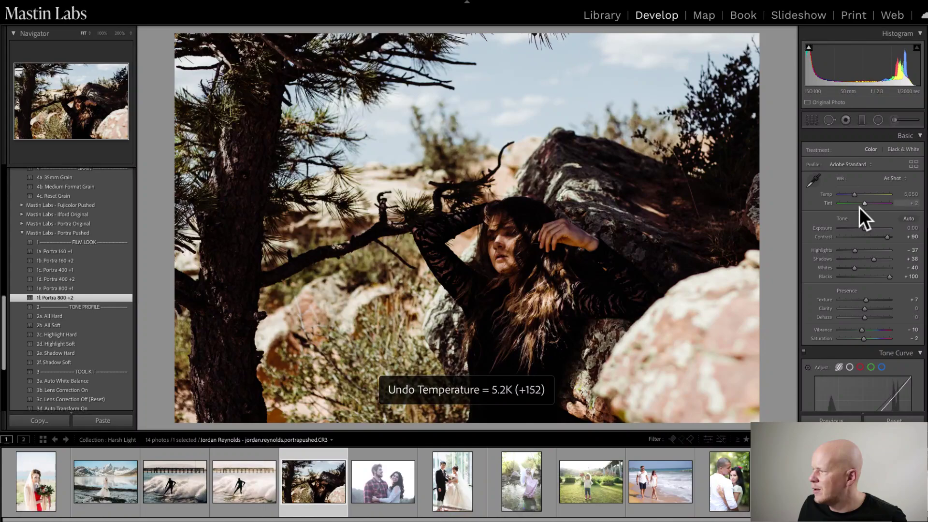
left_click_drag(862, 202, 862, 202)
key("ctrl+z")
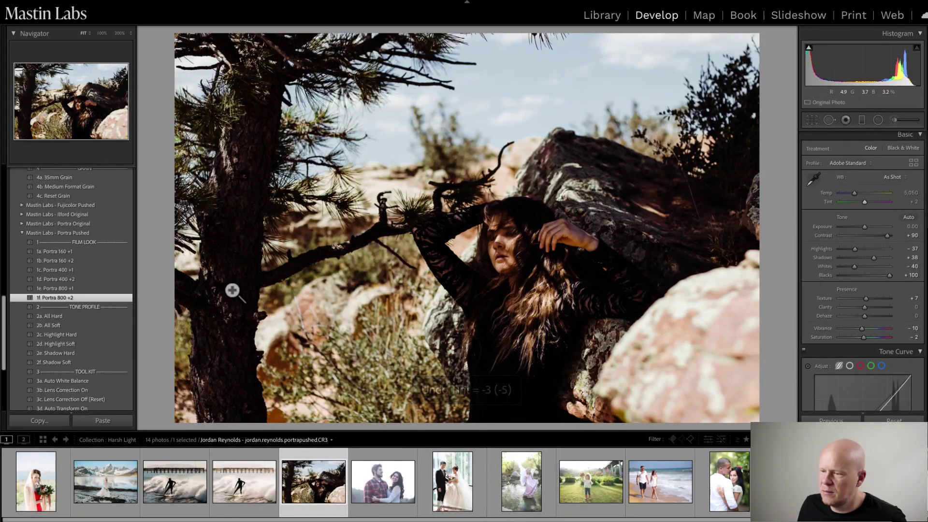
Apply the All Soft tone profile and the Lens Correction On preset to the Portra 800 +2 photo.
left_click(117, 325)
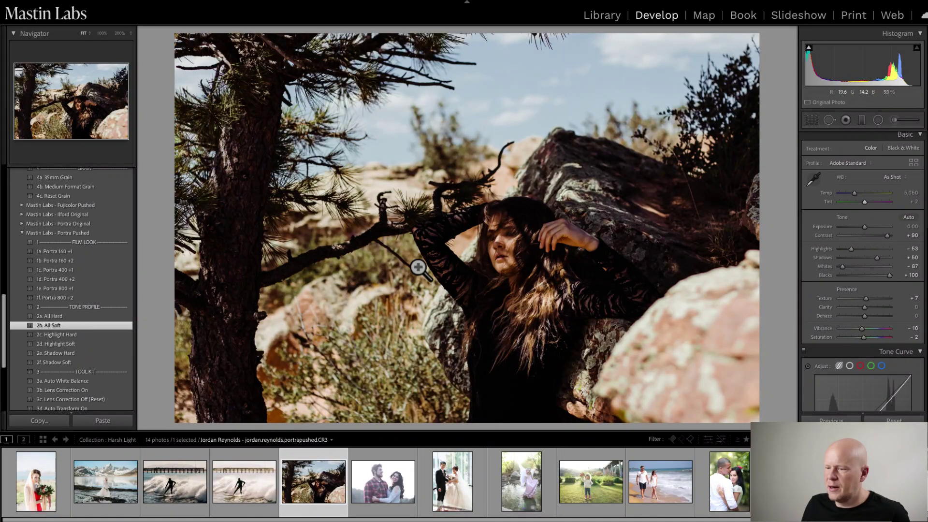
left_click(118, 389)
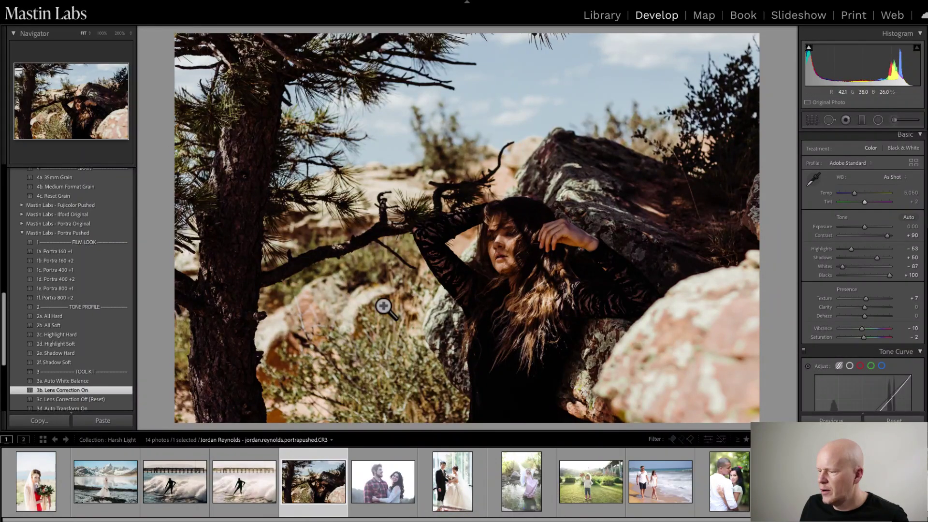
right_click(306, 483)
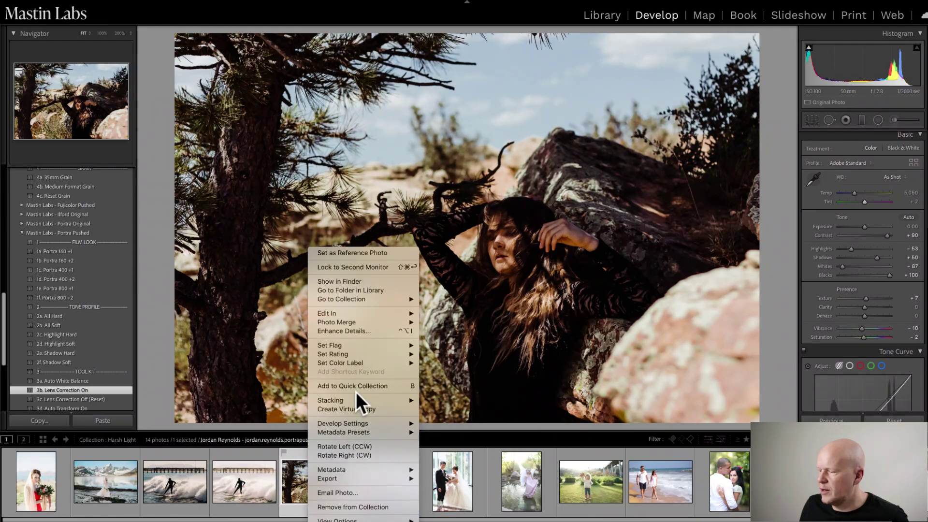
left_click(518, 359)
Crop the photo slightly tighter around the woman, keeping the original aspect ratio, and reposition the image within the frame.
left_click(808, 120)
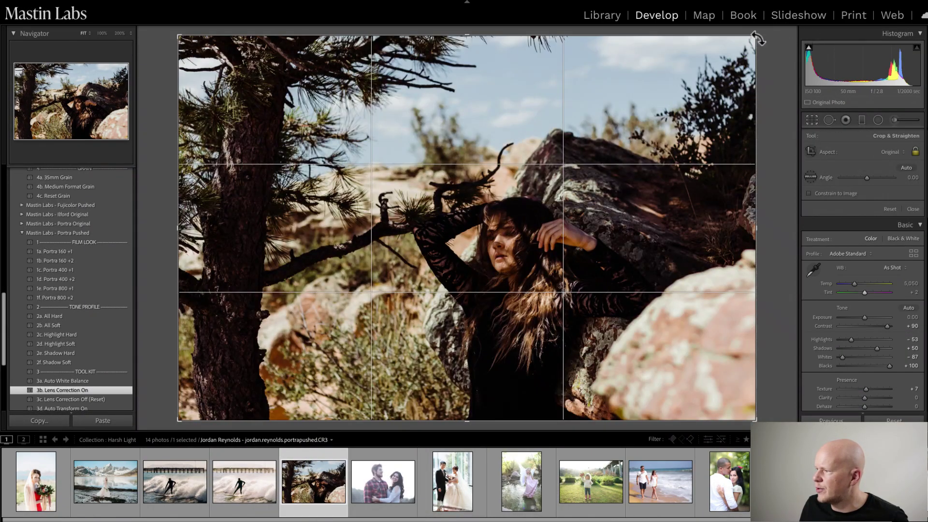
left_click_drag(756, 37, 718, 52)
left_click_drag(654, 97, 646, 99)
left_click(805, 119)
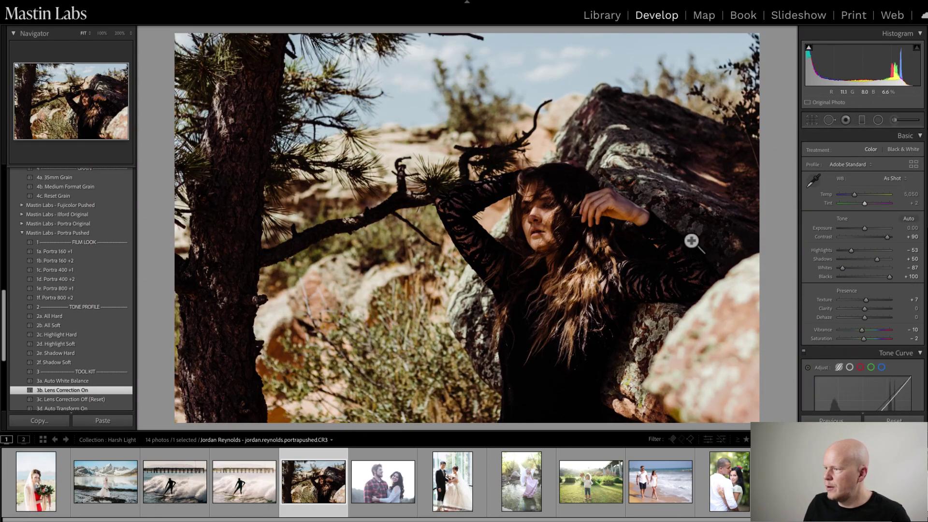
Compare the before and after versions side by side, enlarging the woman's face and hair, and return to the single view.
key("y")
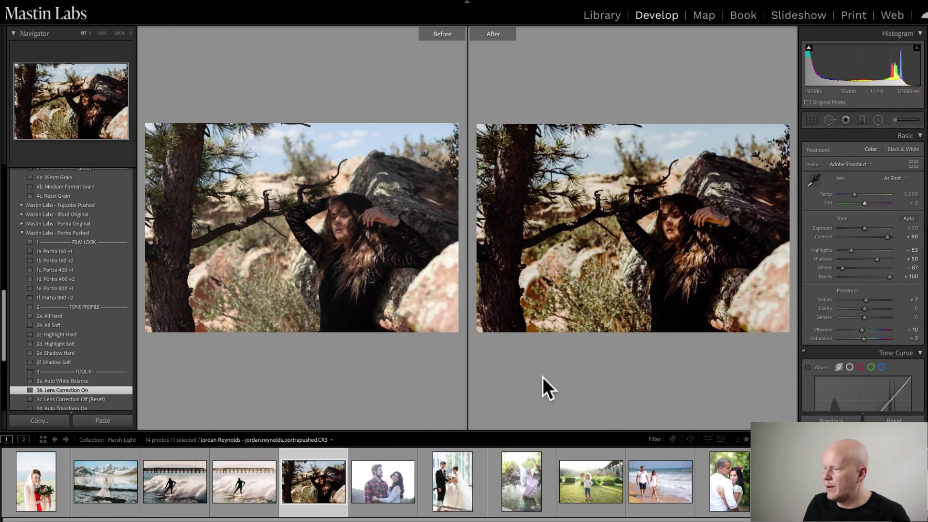
left_click(679, 252)
left_click_drag(685, 213, 668, 250)
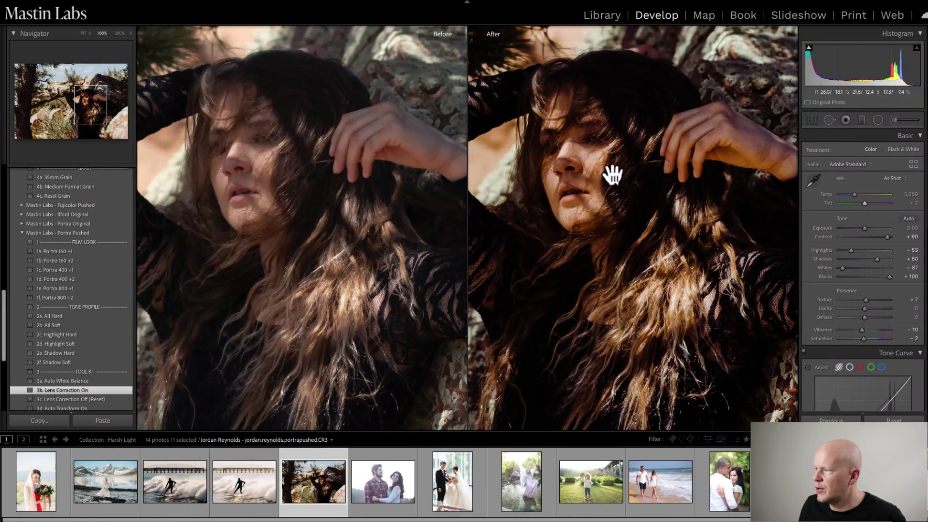
left_click(582, 223)
key("y")
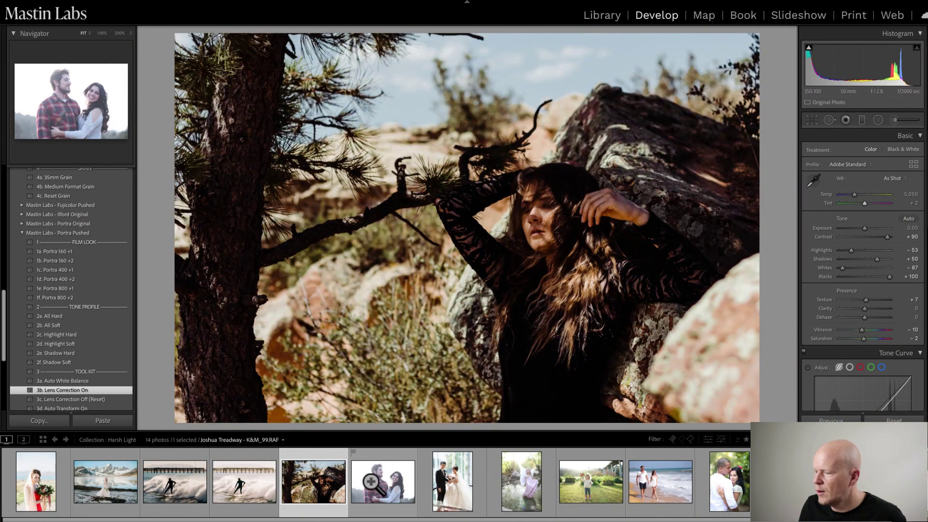
Create a virtual copy of the photo of the woman and apply the Fujicolor Everyday Superia 400 film look to it.
right_click(292, 488)
left_click(341, 410)
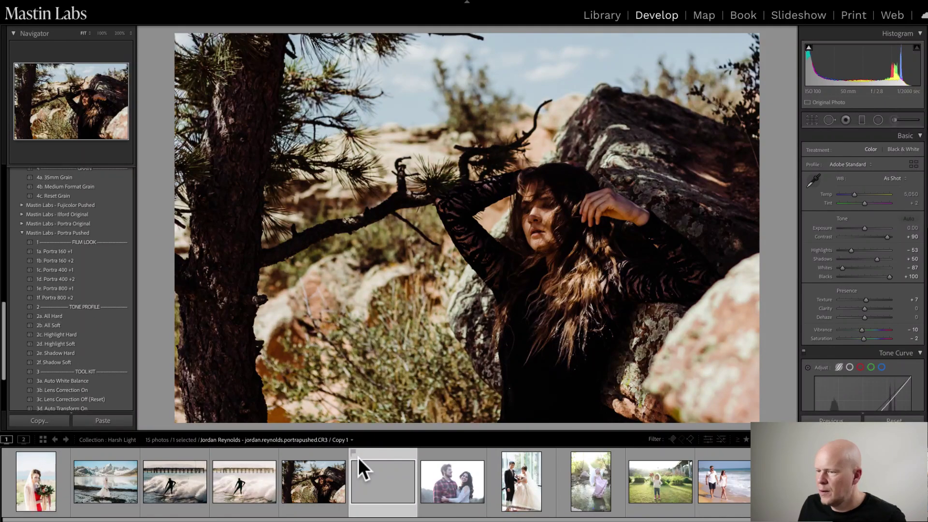
scroll(76, 206, "up", 3)
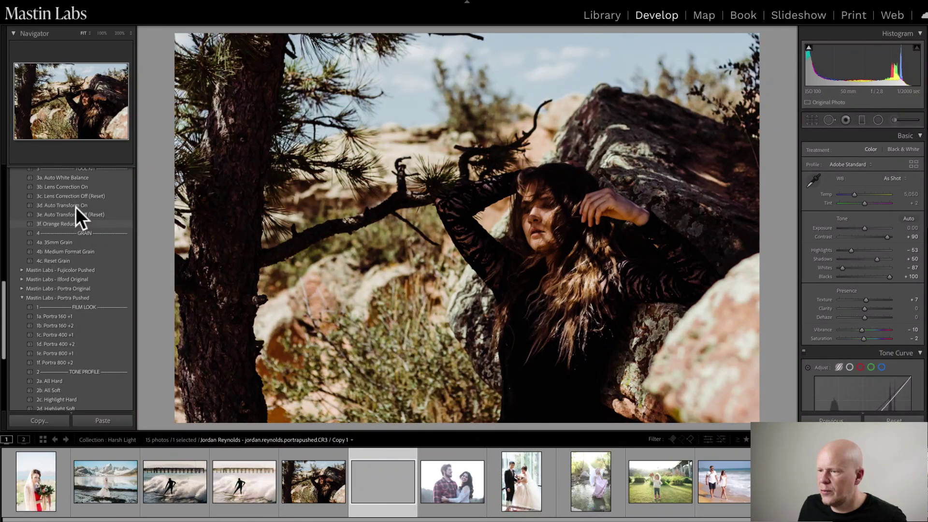
scroll(65, 208, "up", 6)
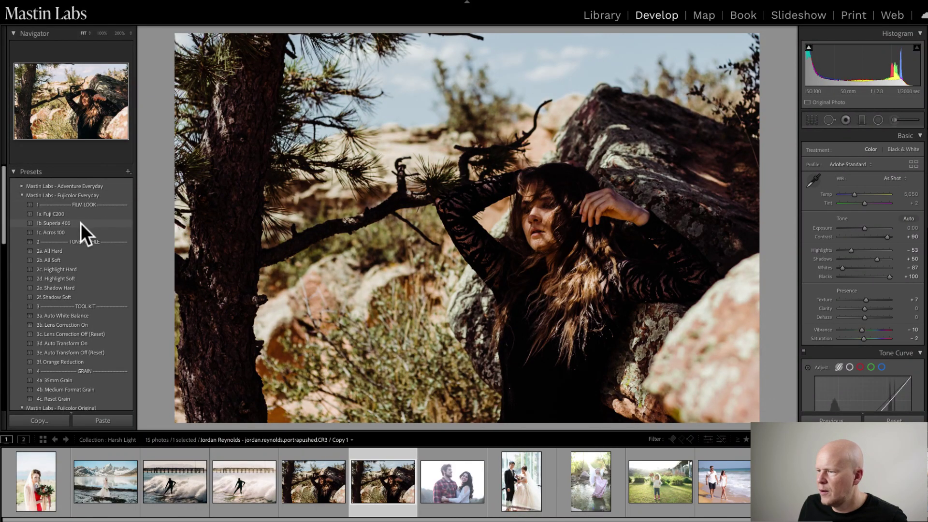
left_click(80, 223)
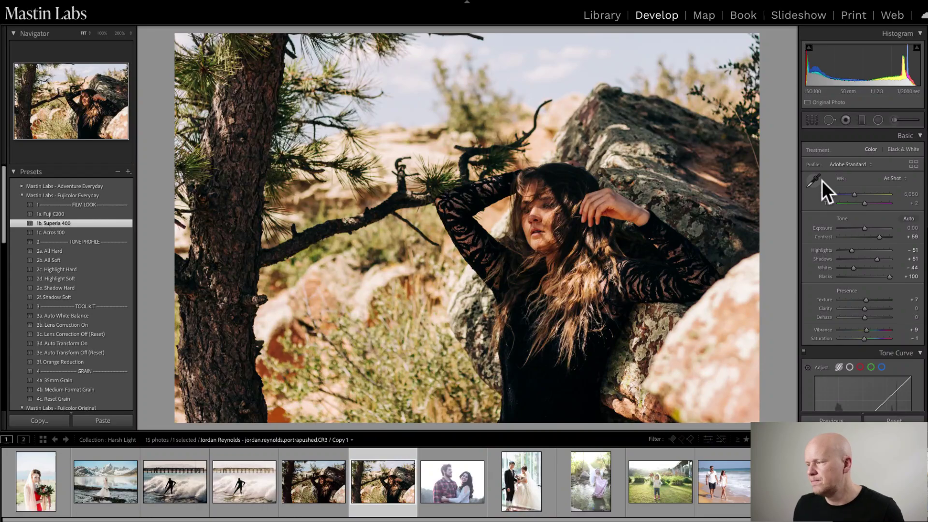
Compare the Portra 800 +2 original and the Superia 400 virtual copy side by side without the side panels, and return to editing.
left_click(297, 478, "ctrl")
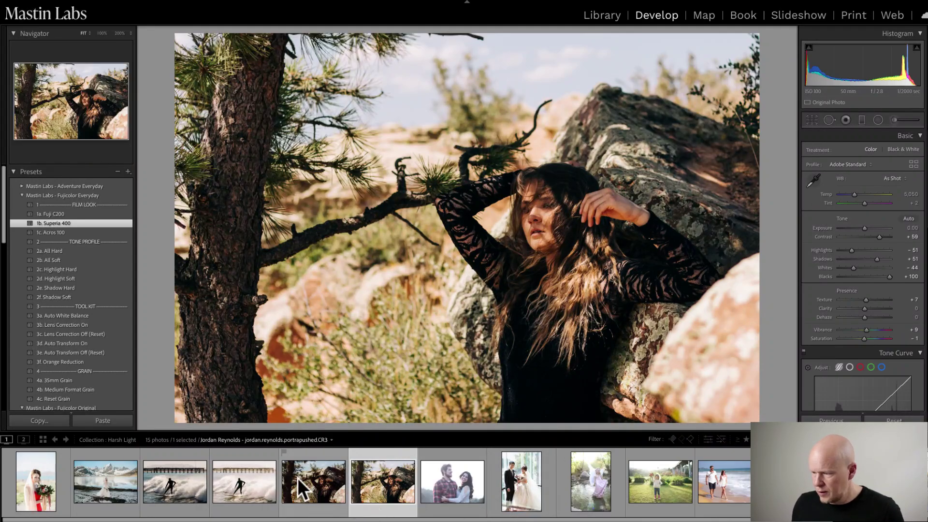
key("c")
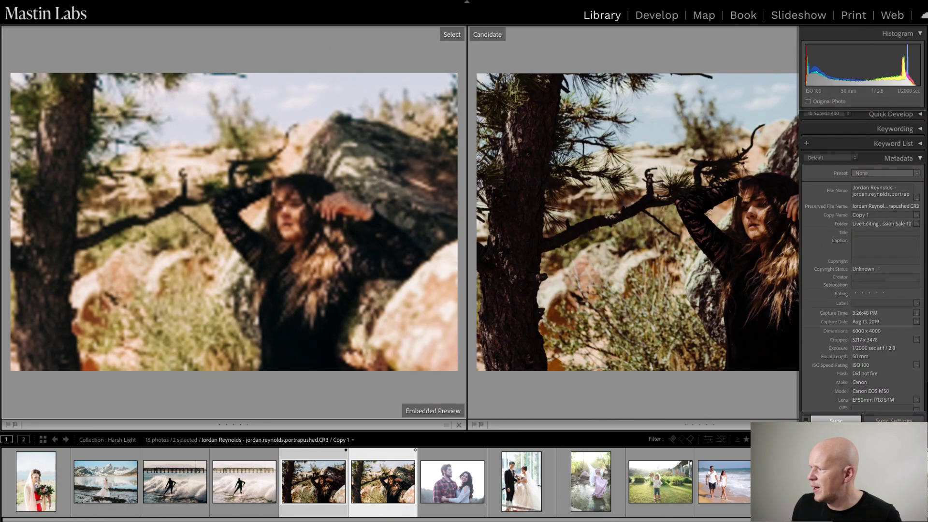
key("Tab")
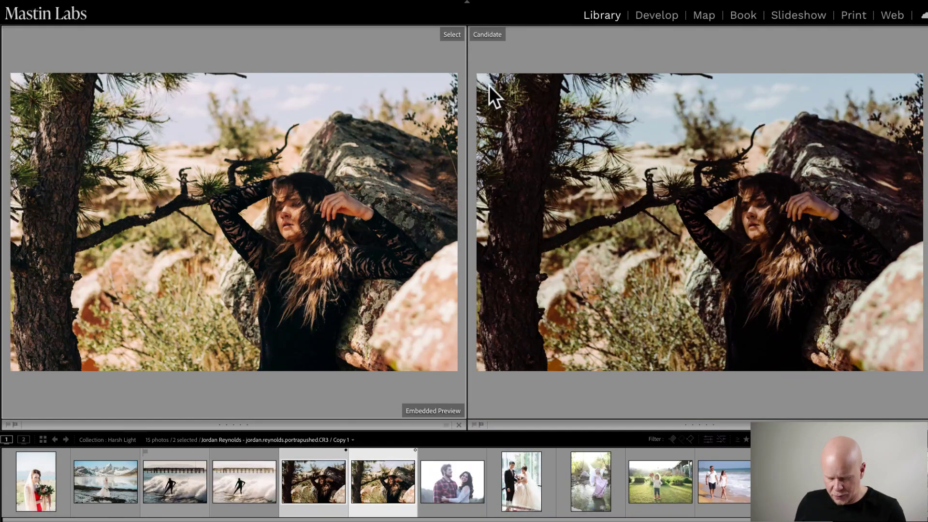
key("d")
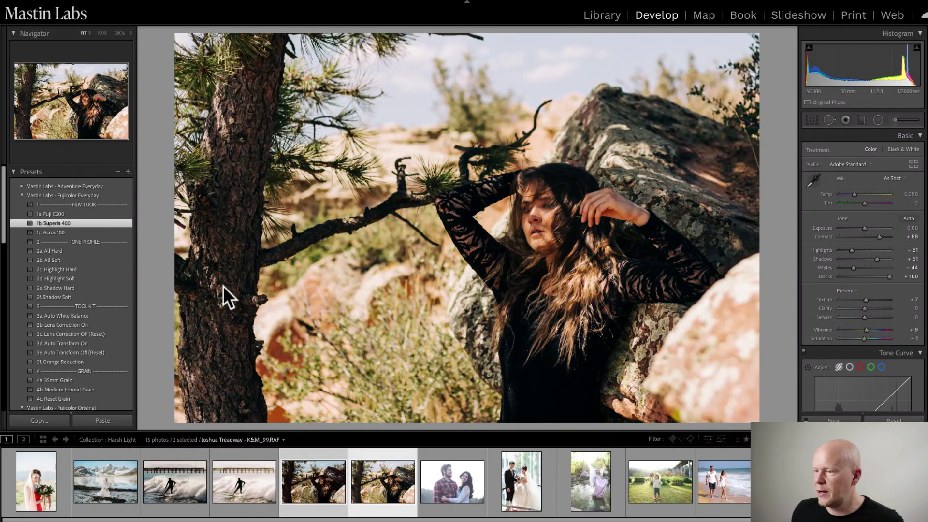
Apply the Adventure Everyday Ektar 100 film look and the All Soft tone profile to the virtual copy of the woman's photo.
left_click(21, 186)
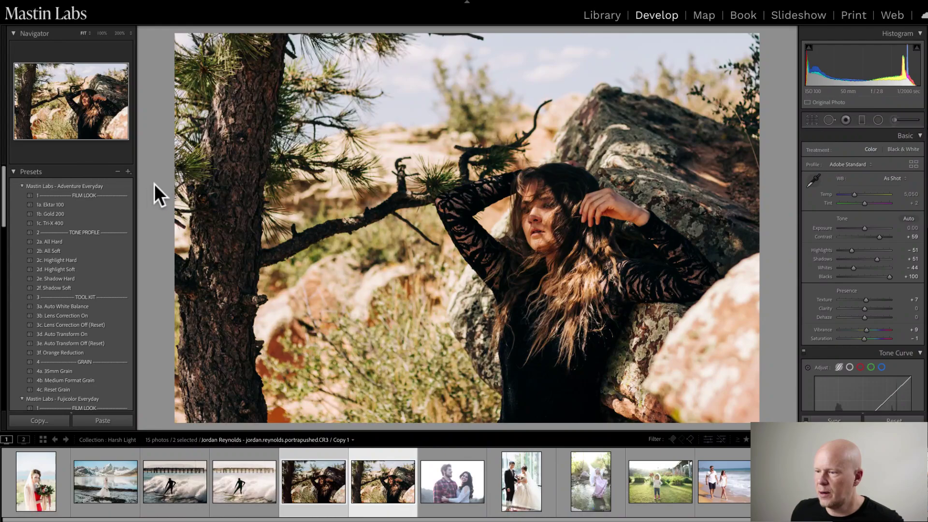
left_click(105, 200)
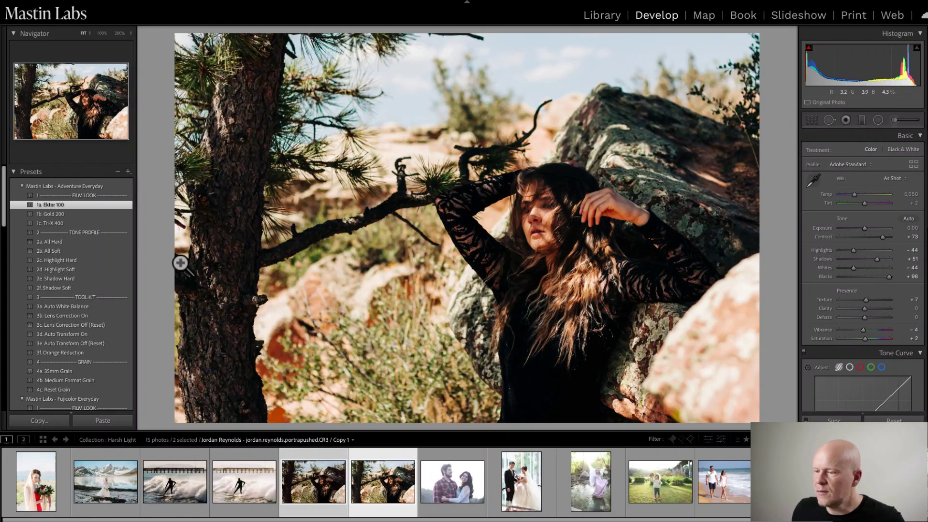
left_click(101, 251)
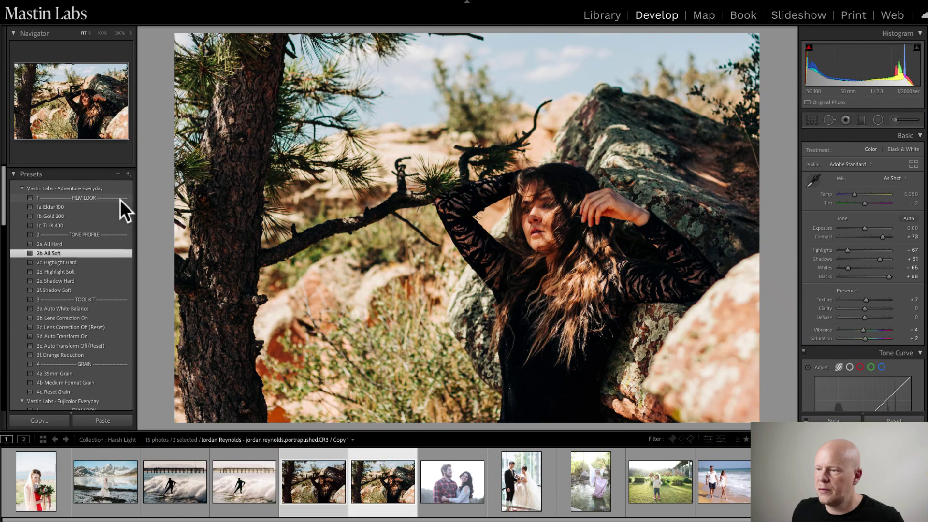
left_click(129, 171)
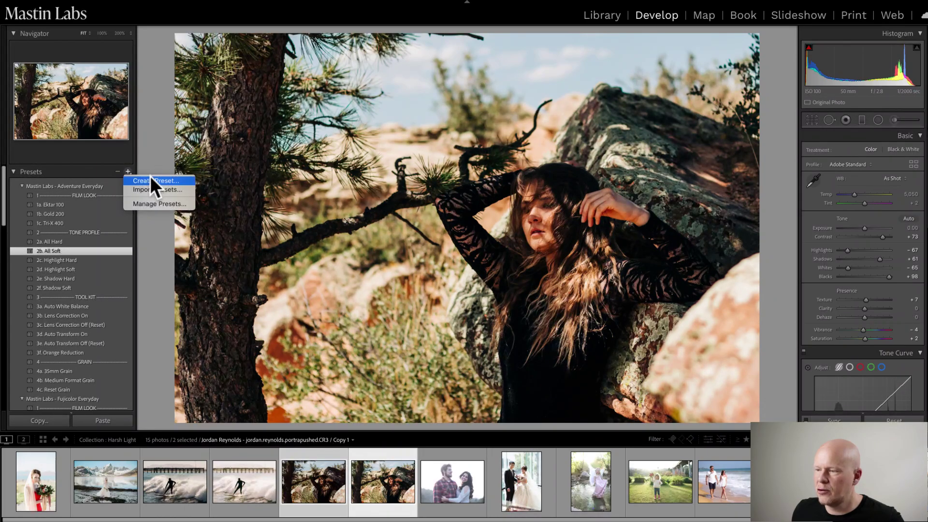
left_click(158, 149)
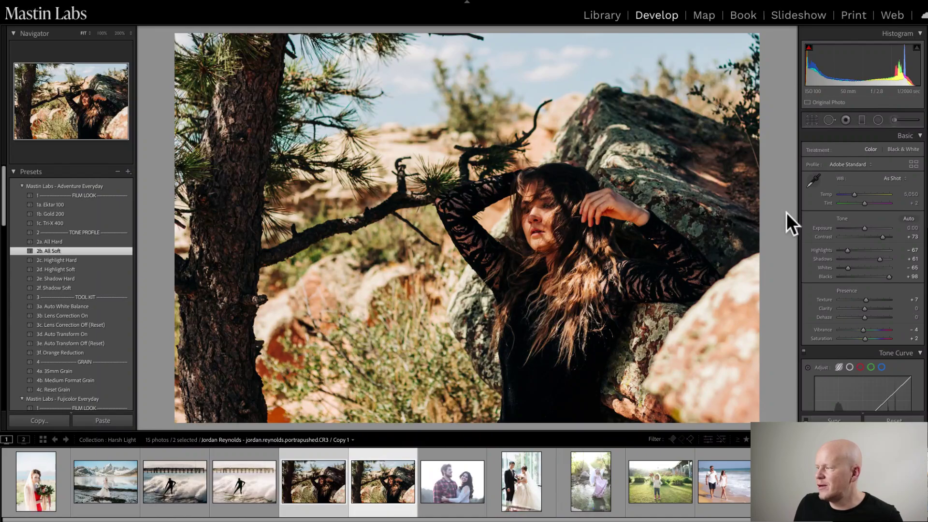
Lower the virtual copy's contrast to +57 and undo the further contrast adjustment.
left_click_drag(880, 236, 877, 235)
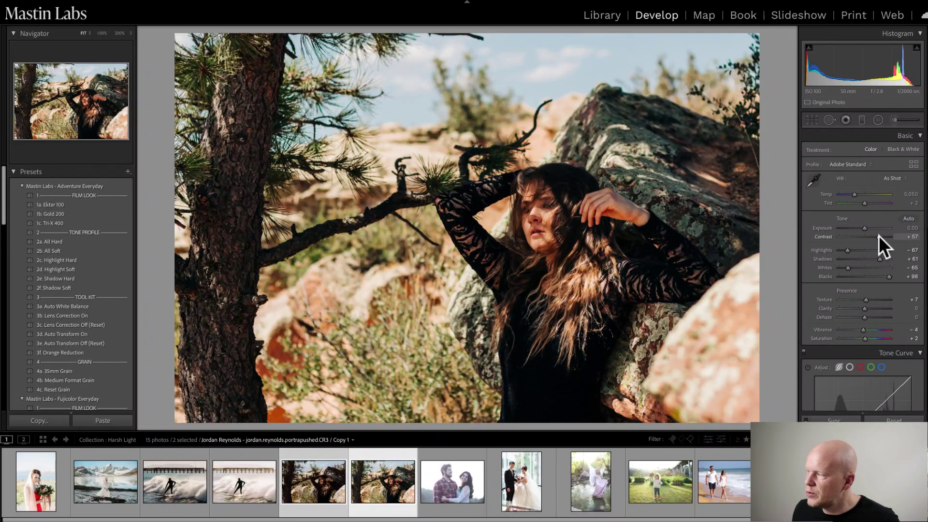
scroll(877, 236, "down", 1)
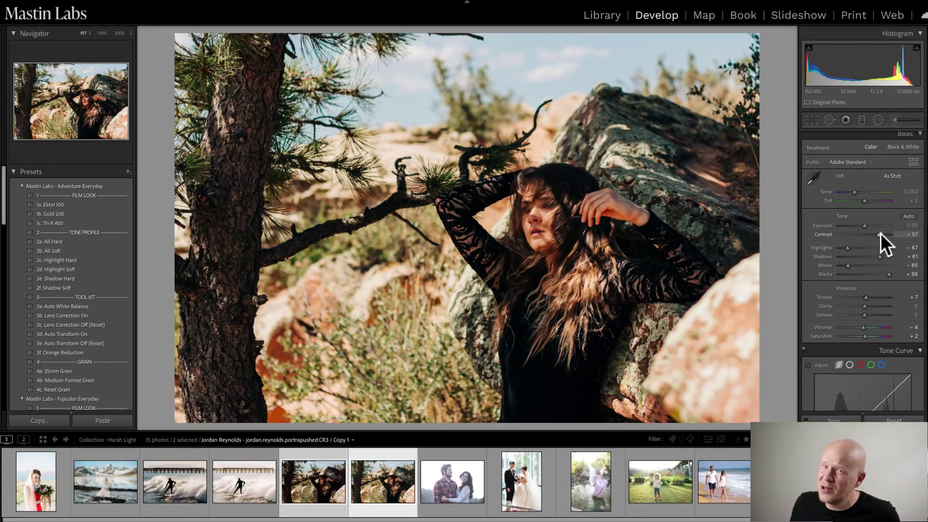
left_click_drag(879, 232, 882, 233)
key("ctrl+z")
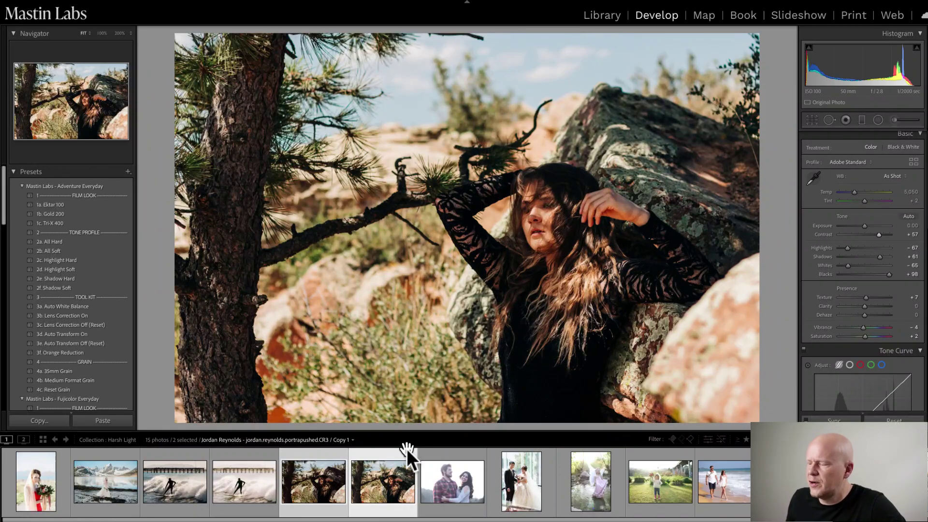
Open the photo of the embracing couple alone, inspect their faces at 100%, and return to the full view.
left_click(432, 470)
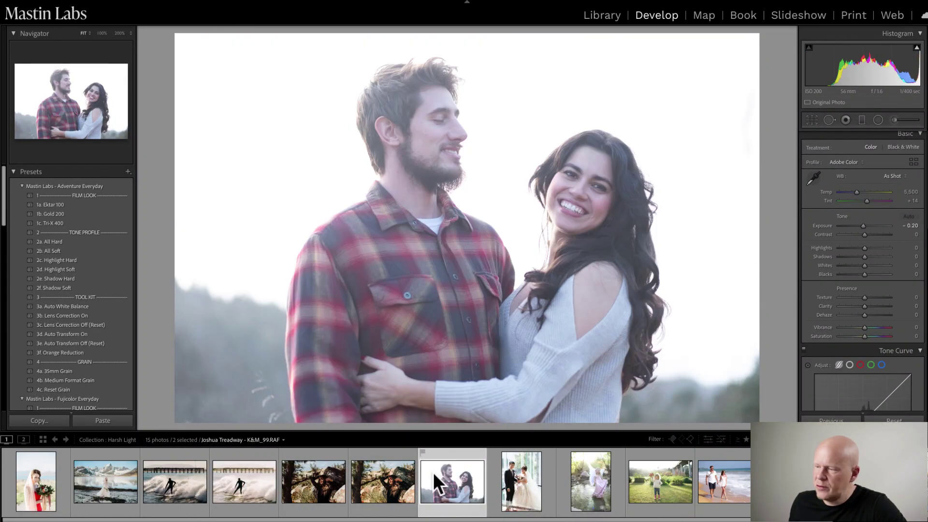
left_click(433, 472)
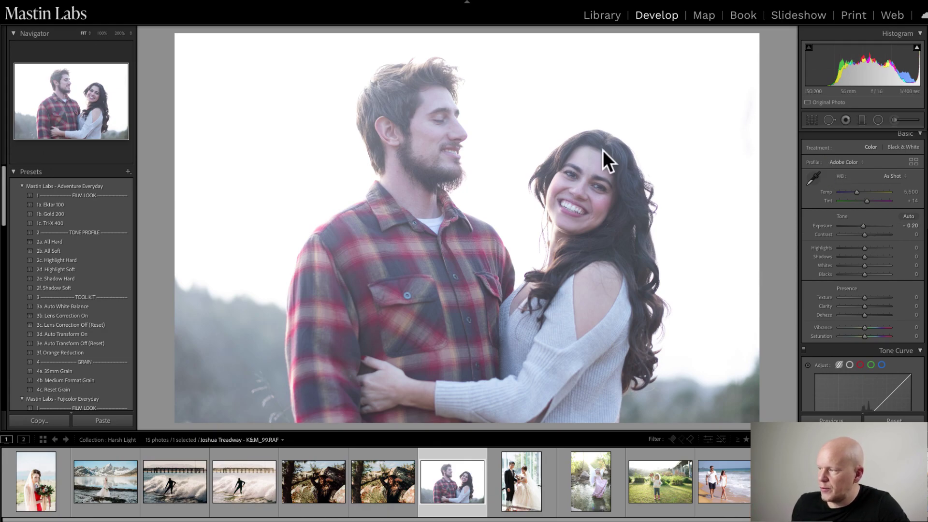
left_click(452, 113)
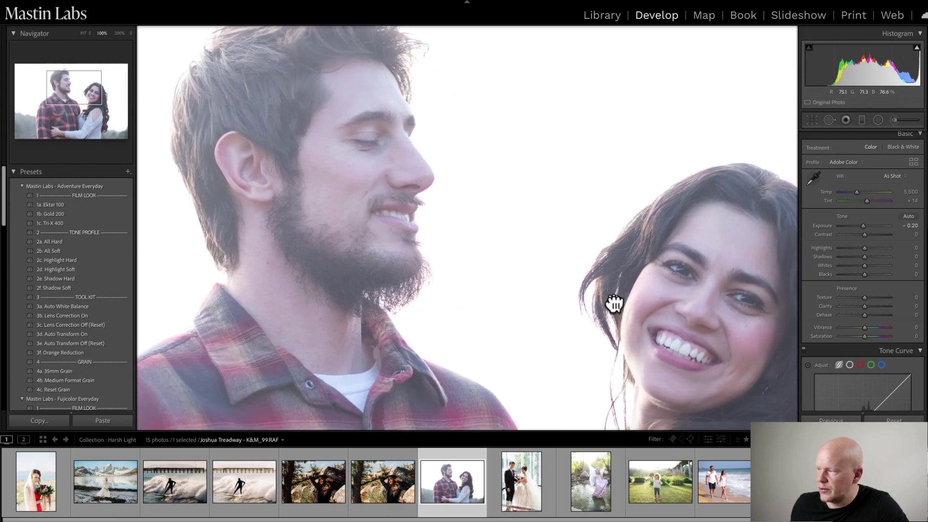
left_click_drag(613, 304, 429, 235)
left_click(550, 166)
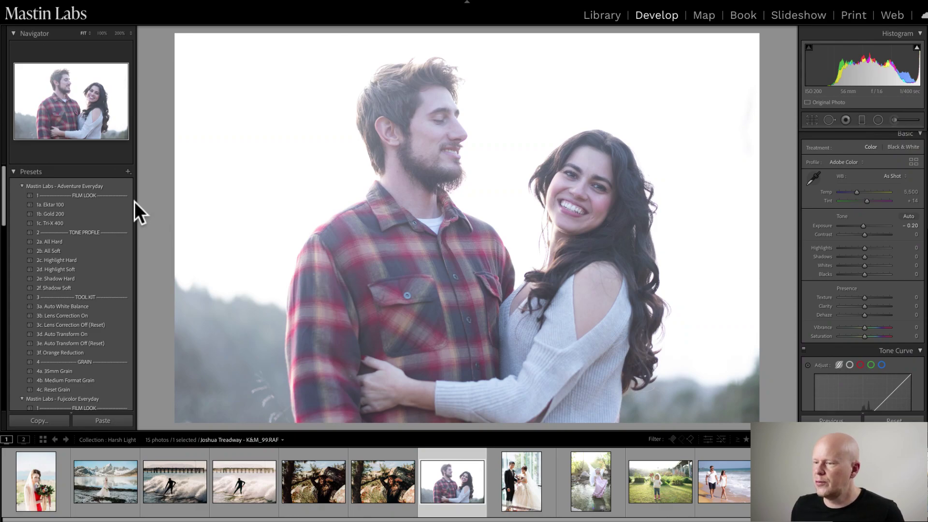
Apply the Adventure Everyday Ektar 100 film look to the couple's photo and lower its exposure to -0.90.
left_click(49, 203)
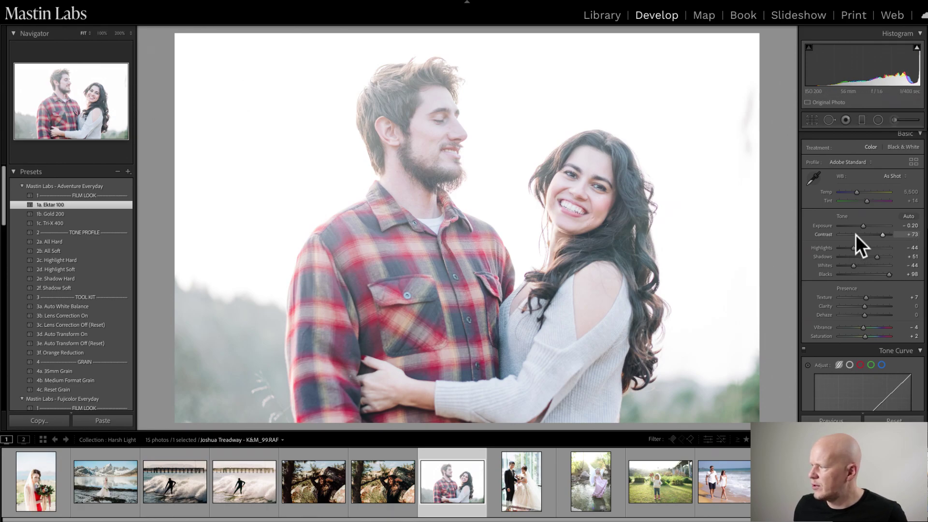
left_click_drag(862, 226, 860, 226)
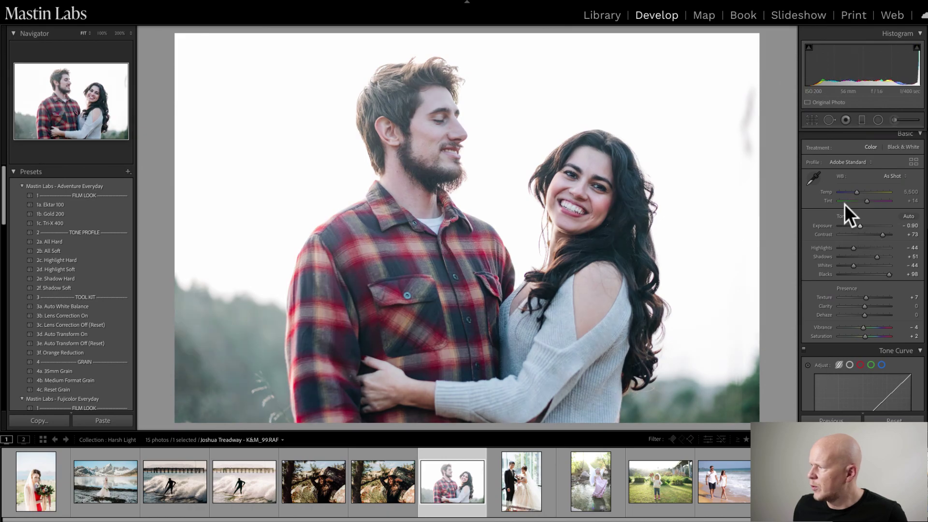
Warm the couple's photo by setting the white balance temperature to 7,315 and the tint to +6.
left_click_drag(858, 190, 866, 188)
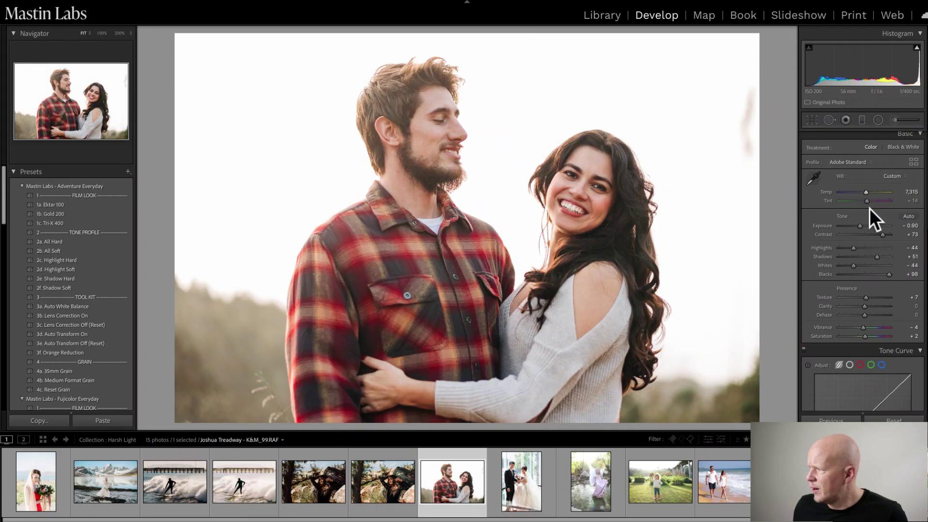
scroll(868, 199, "up", 1)
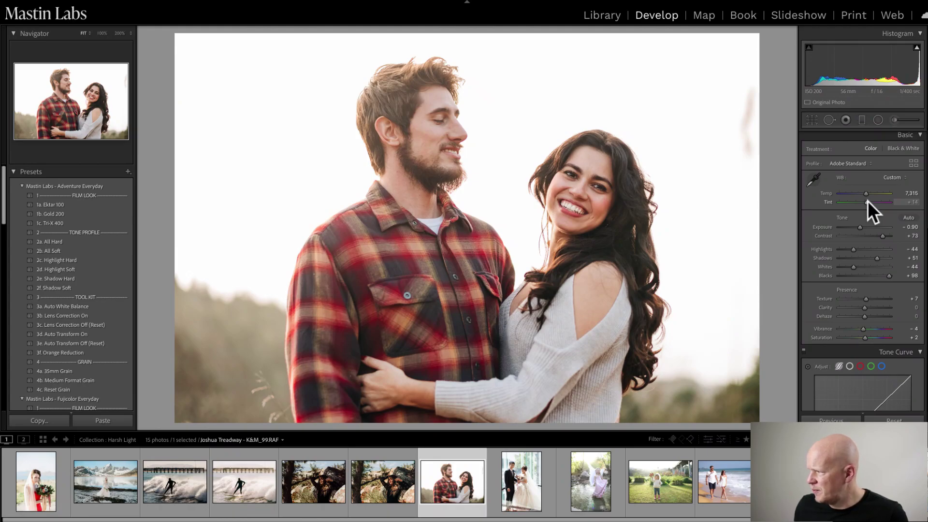
left_click(866, 201)
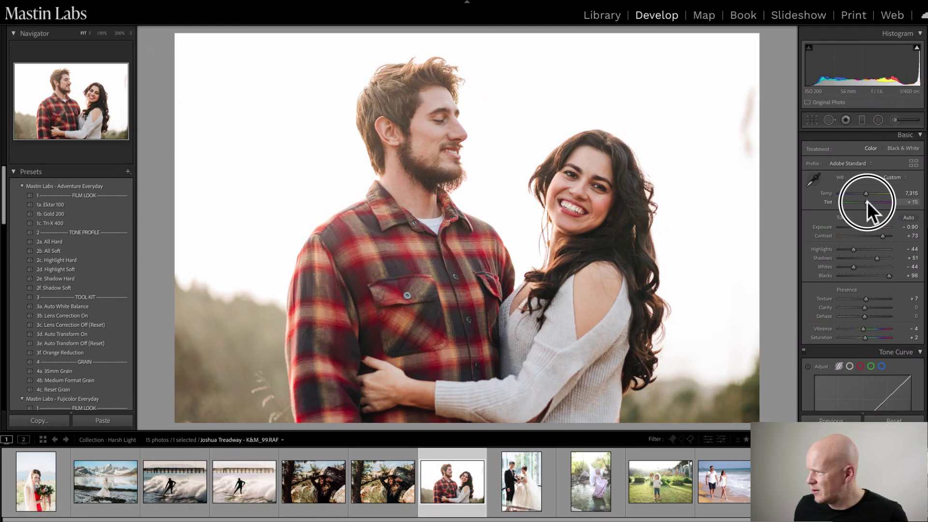
left_click_drag(866, 201, 864, 202)
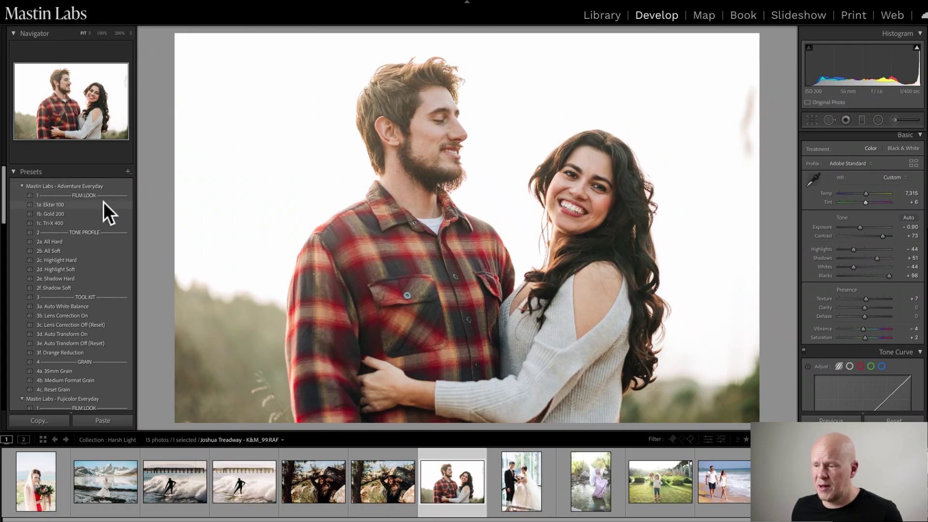
Preview the Fujicolor Pushed and Portra Pushed film looks on the couple's photo, and collapse all the Mastin Labs preset groups.
left_click(22, 186)
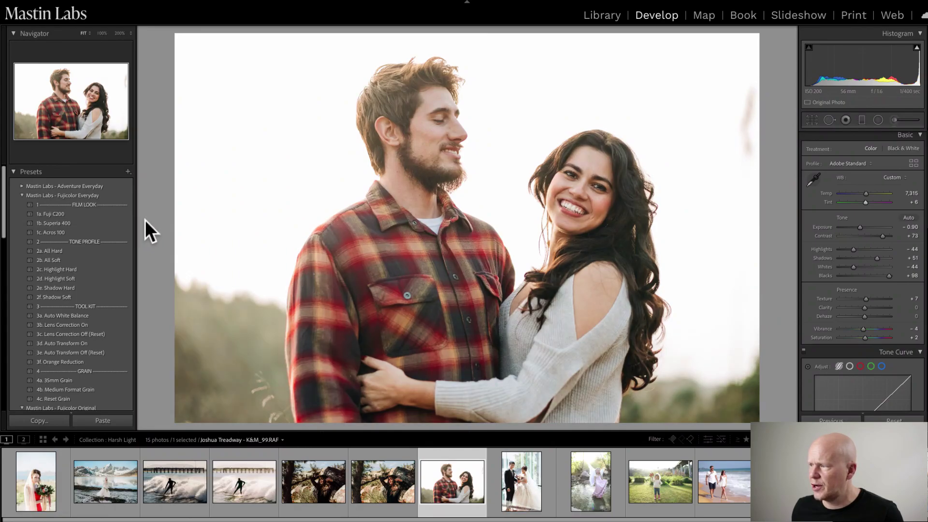
left_click(20, 194)
left_click(21, 205)
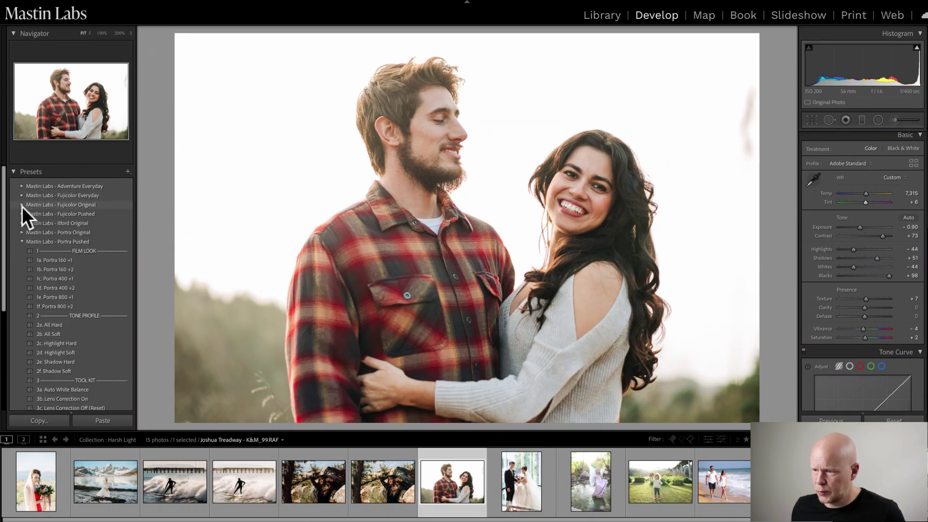
left_click(22, 213)
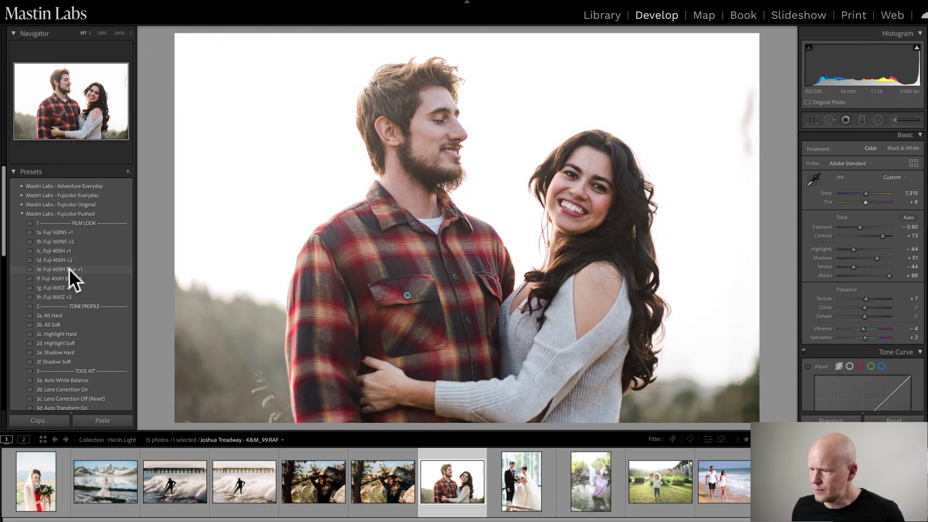
scroll(68, 269, "down", 1)
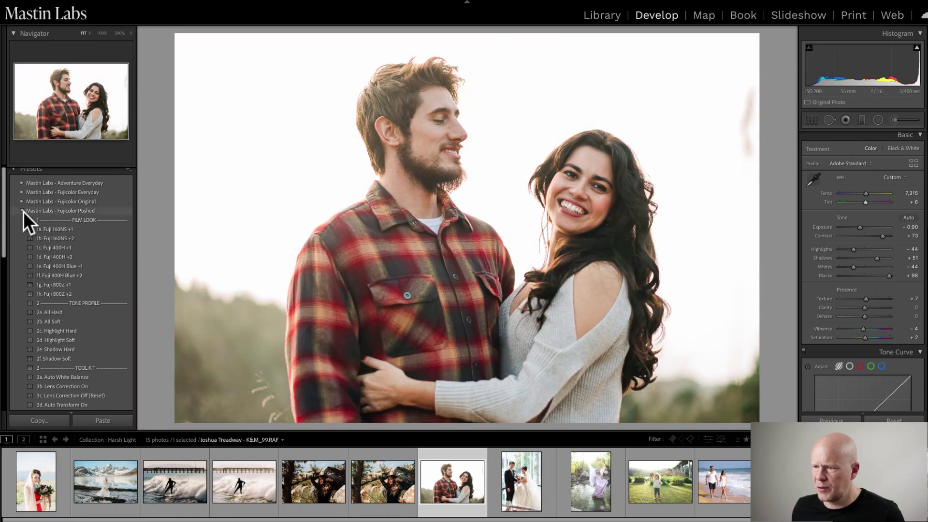
left_click(21, 209)
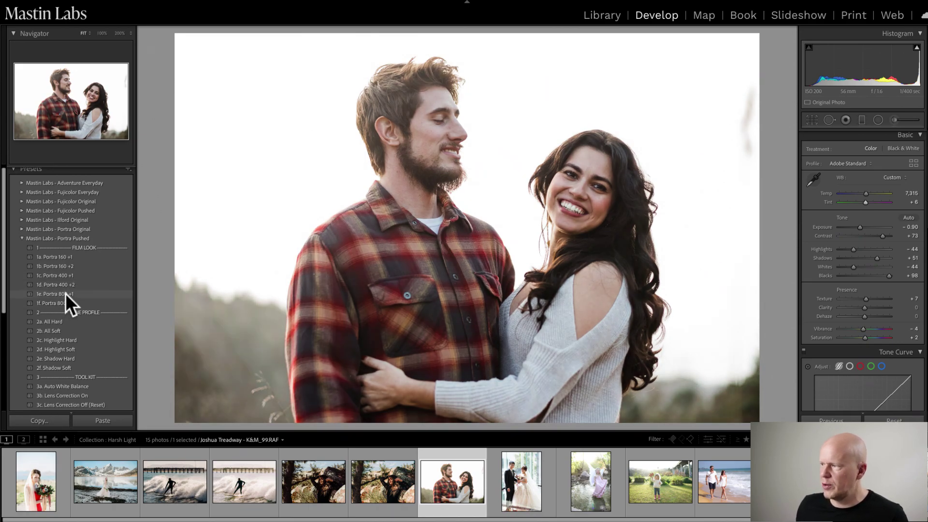
left_click(21, 238)
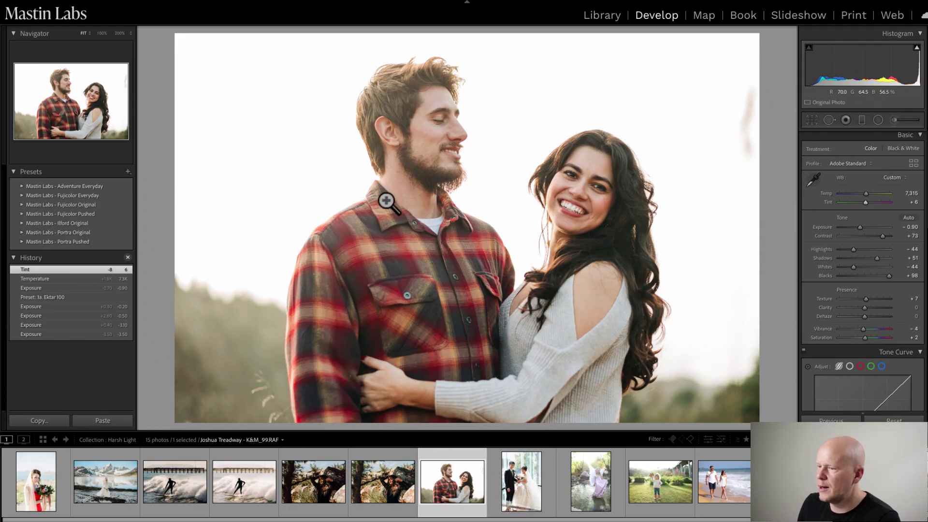
Apply the Adventure Everyday Shadow Hard tone profile to the couple's photo and compare its before and after versions.
left_click(19, 185)
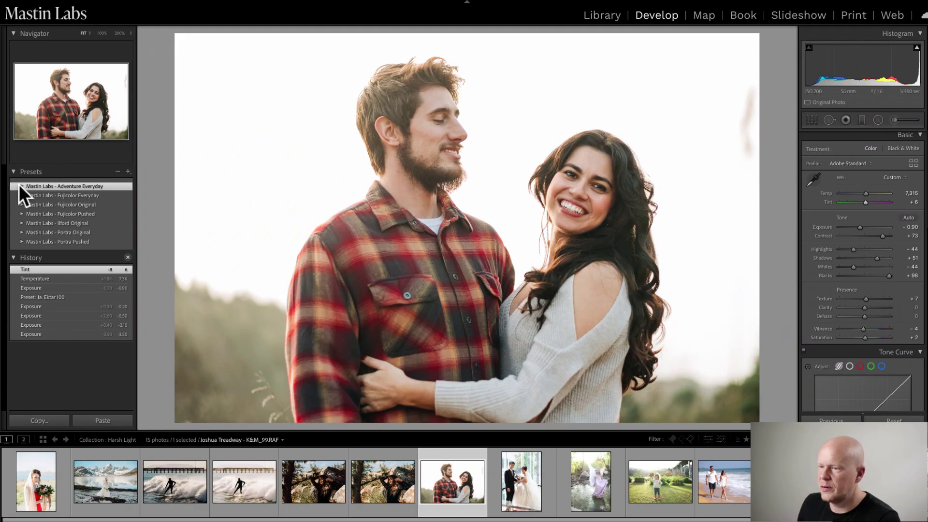
left_click(19, 185)
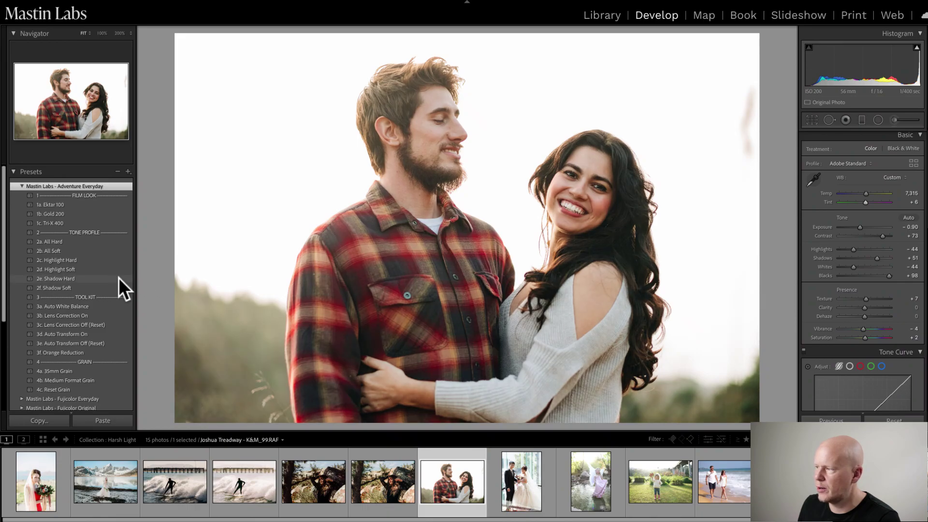
left_click(124, 278)
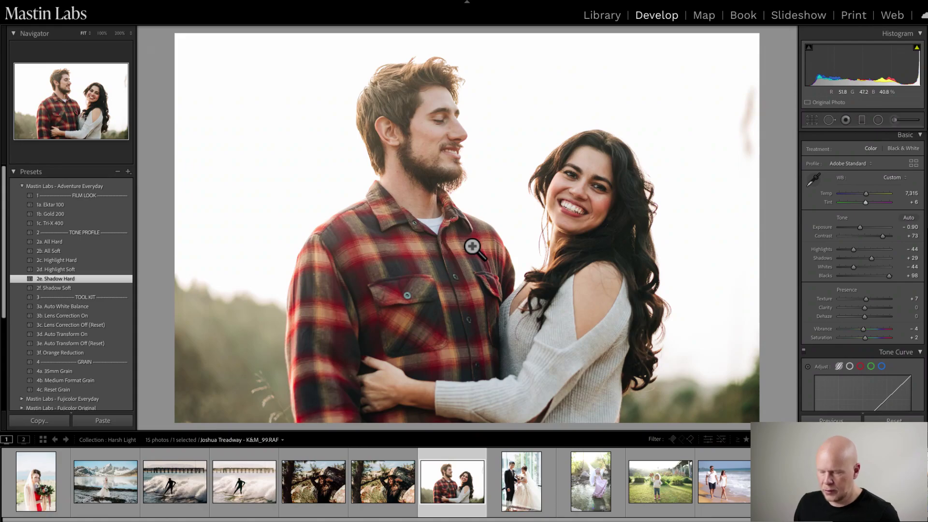
key("y")
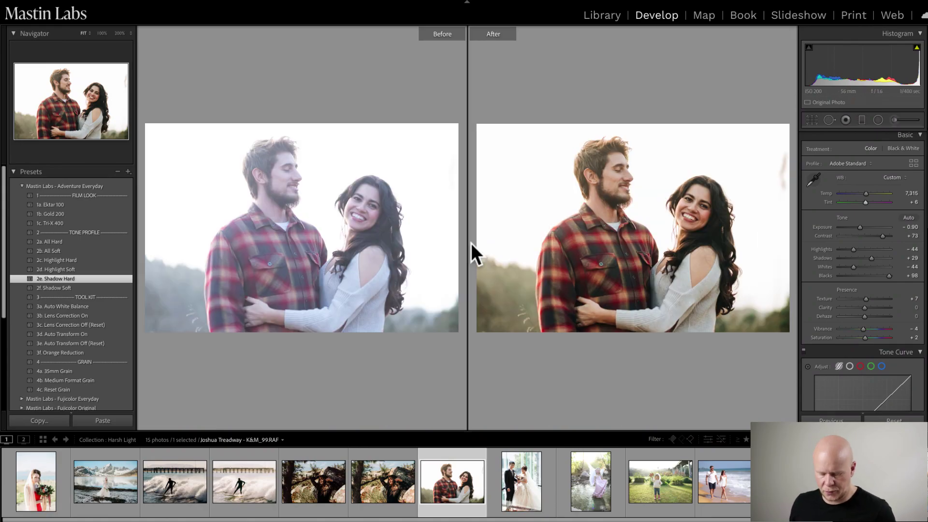
key("y")
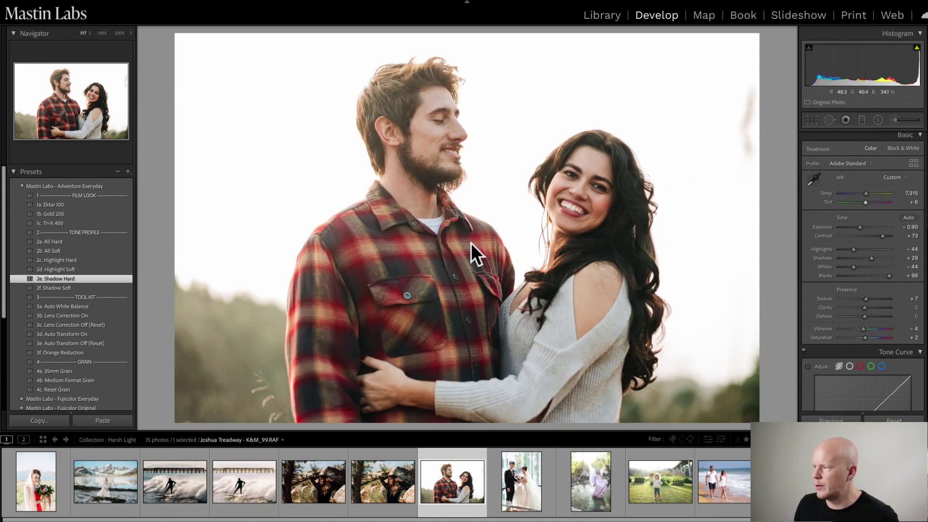
Crop the couple's photo slightly tighter at its original aspect ratio and compare its before and after versions.
left_click(811, 119)
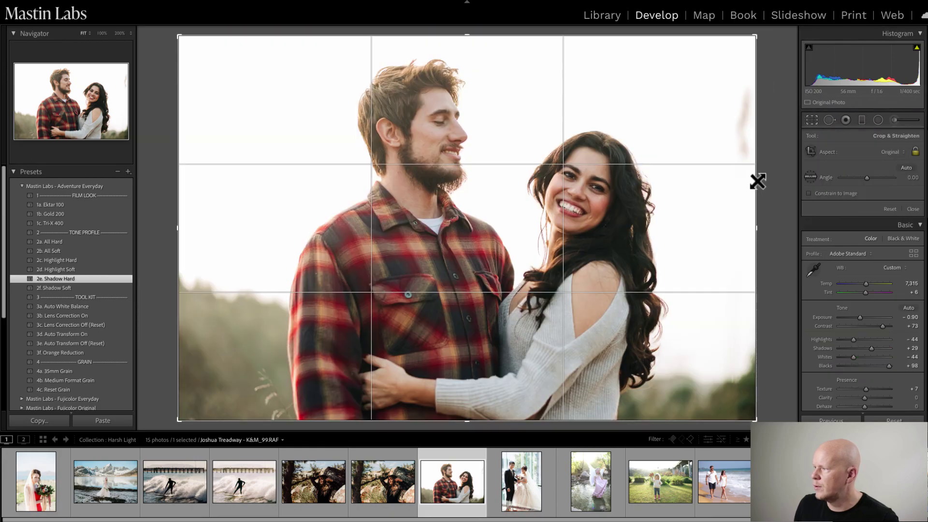
left_click_drag(757, 181, 711, 175)
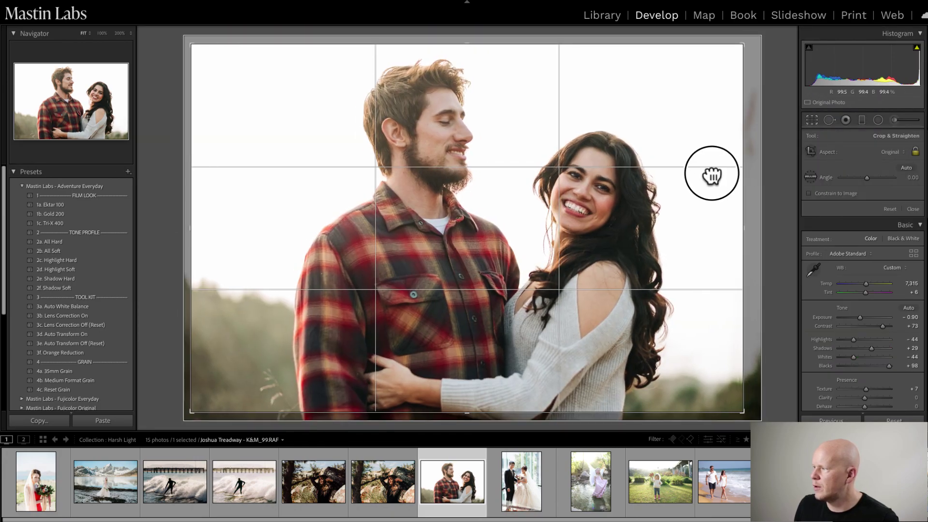
left_click(811, 119)
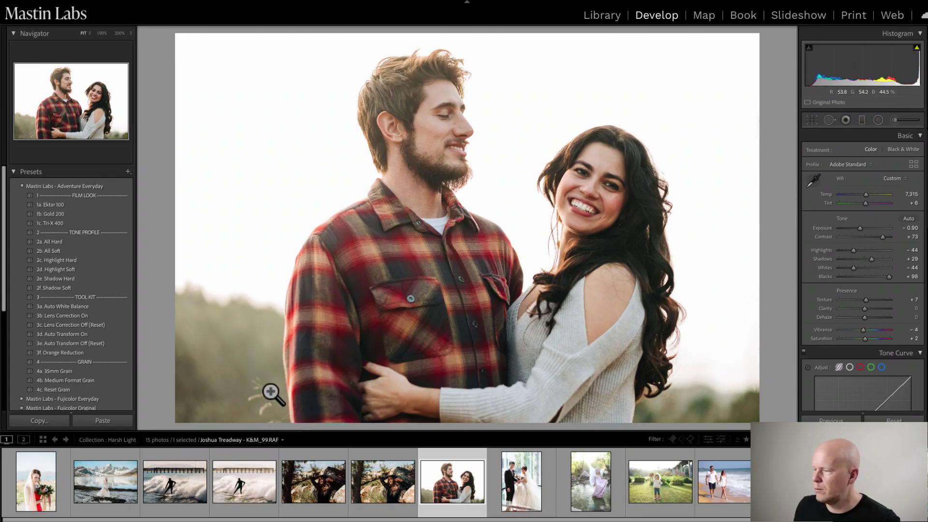
key("y")
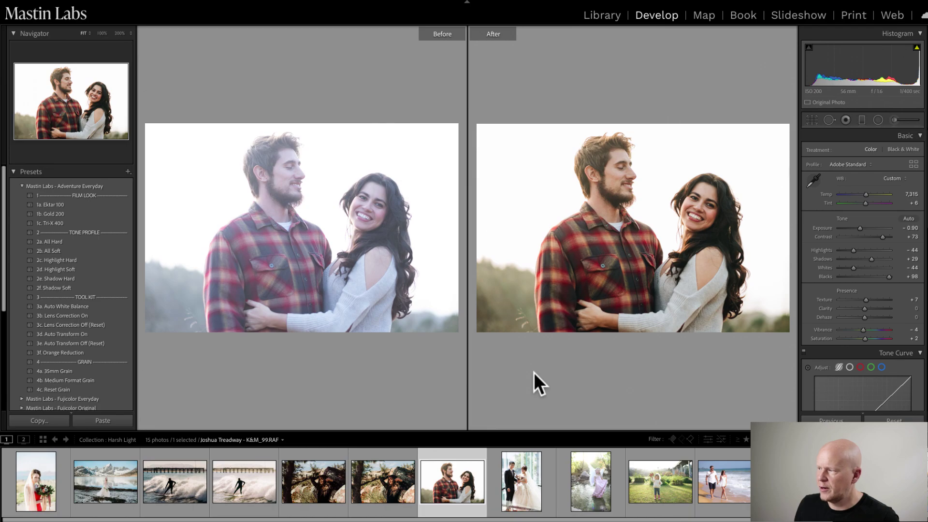
key("y")
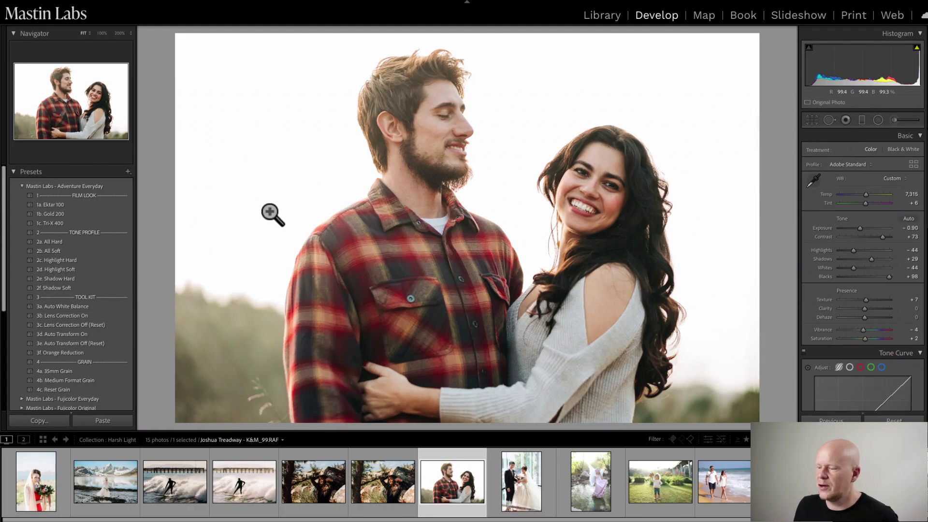
Create a virtual copy of the couple's photo and apply the Fujicolor Pushed Fuji 400H +2 film look to it.
right_click(456, 488)
left_click(501, 408)
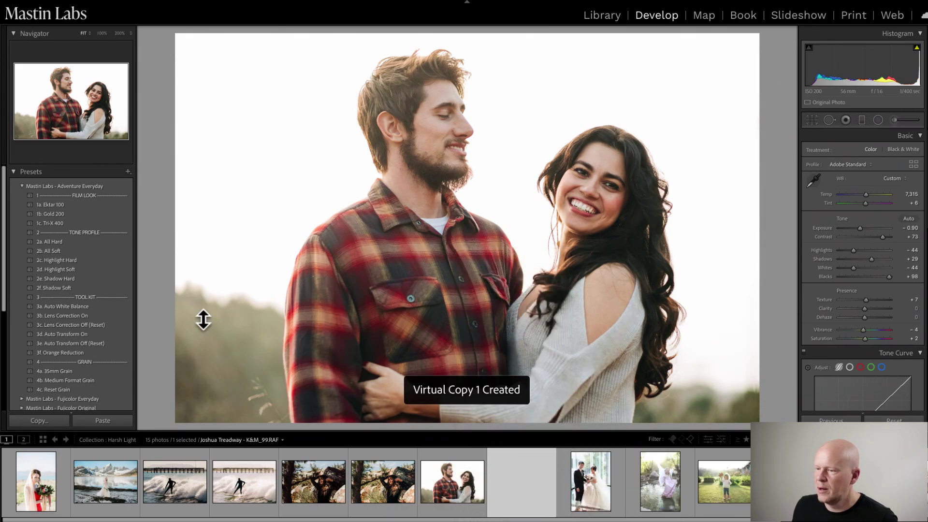
left_click(21, 185)
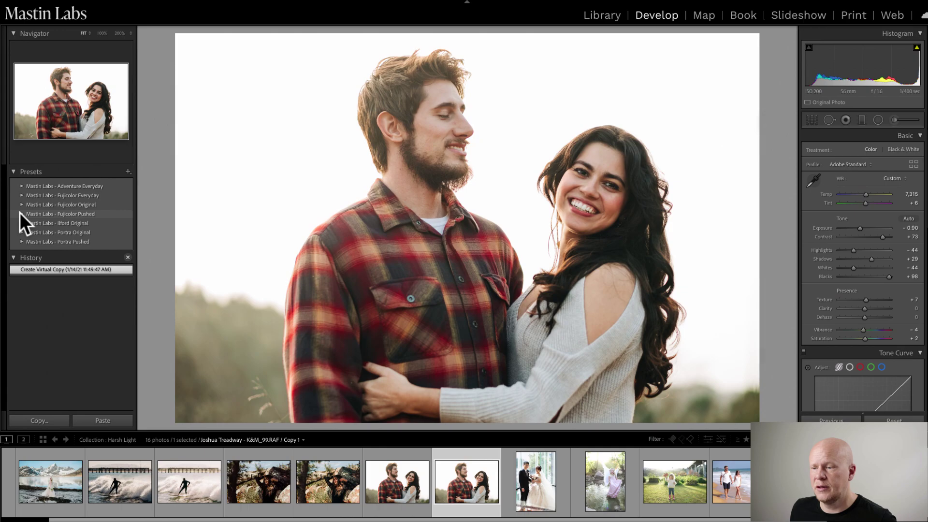
left_click(20, 214)
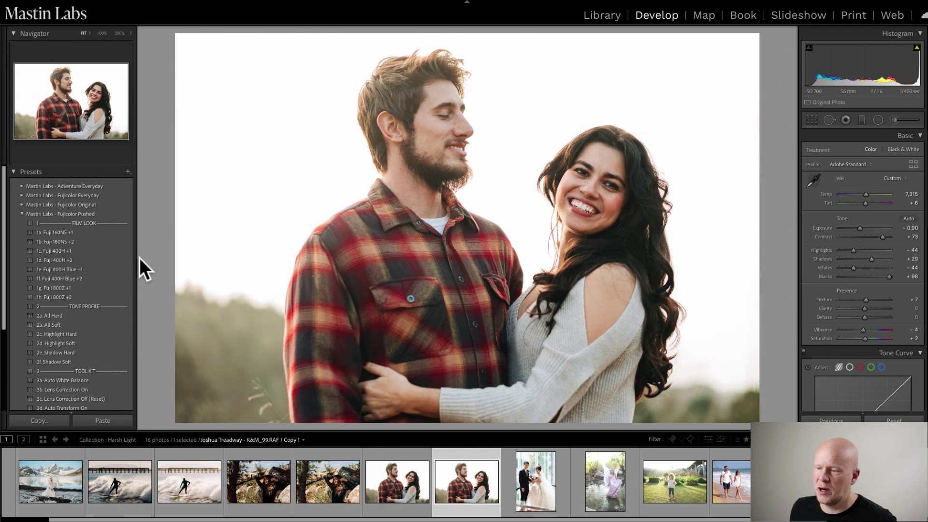
left_click(94, 260)
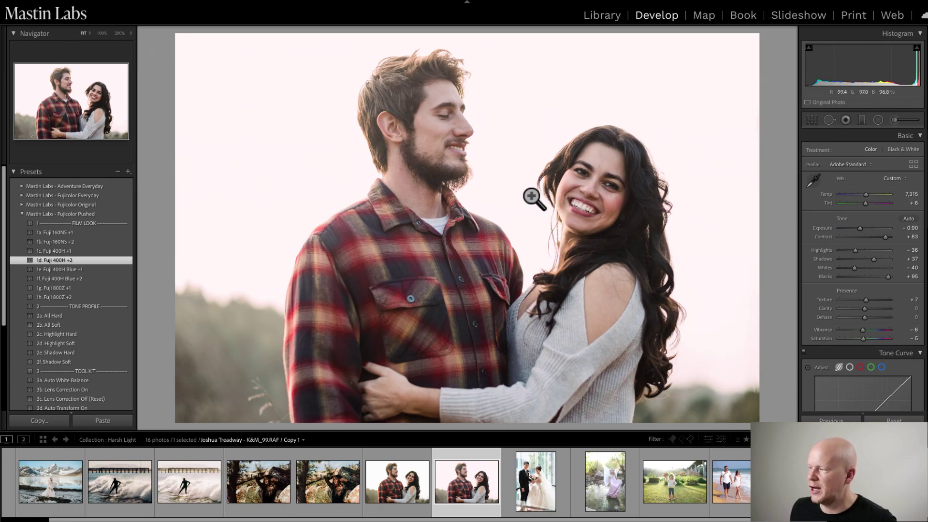
Warm the virtual copy to a temperature of 8,909 with a tint of +11, and set its exposure to -1.05.
mouse_move(864, 193)
left_mouse_down()
mouse_move(865, 203)
mouse_move(869, 195)
left_mouse_up()
left_click_drag(857, 228, 858, 227)
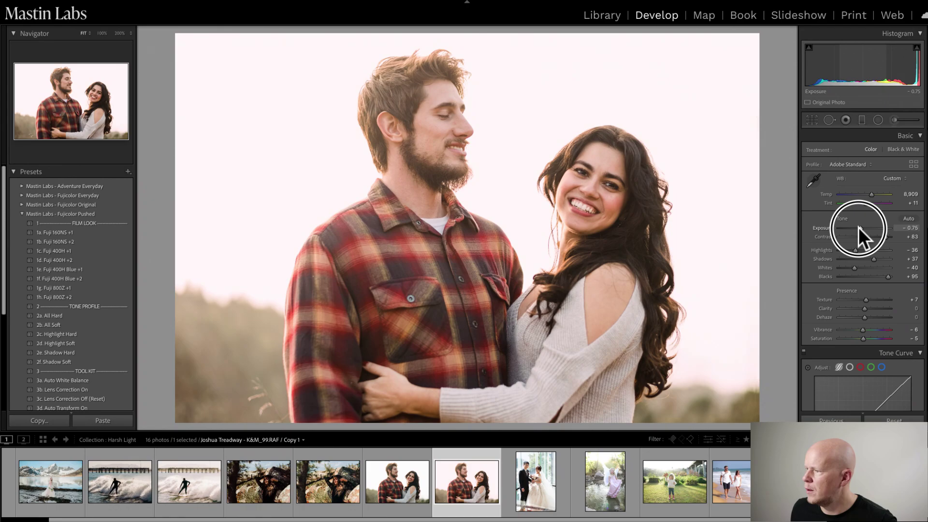
left_click_drag(858, 227, 858, 227)
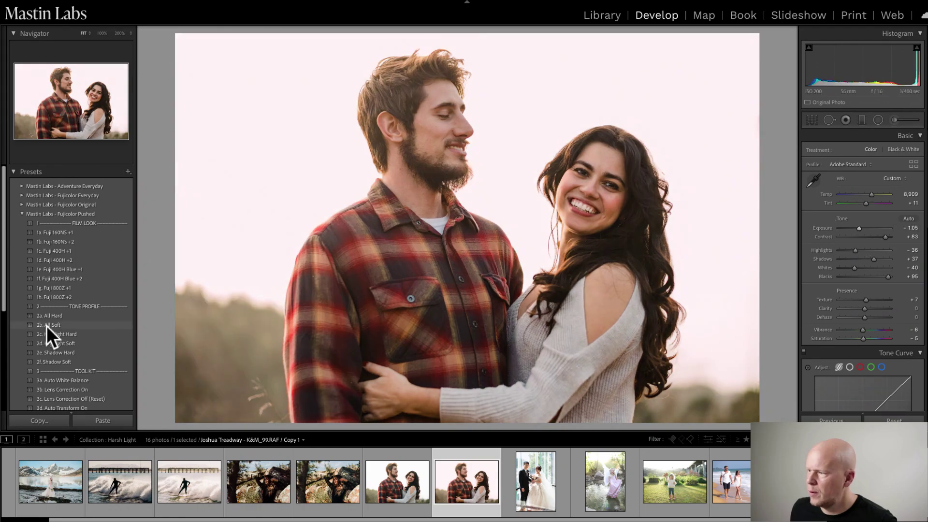
Apply the Fujicolor Pushed All Soft and Shadow Hard tone profiles to the virtual copy and set its exposure to -0.60.
left_click(48, 324)
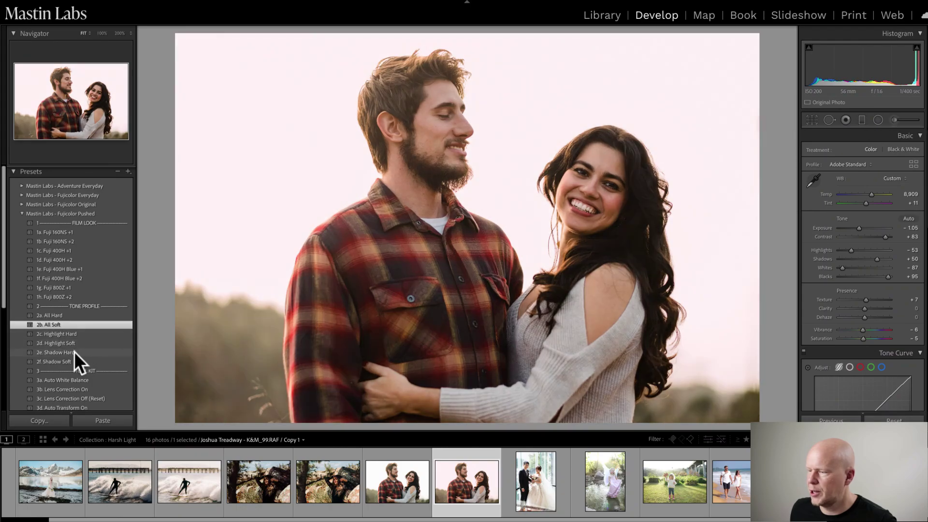
left_click(74, 352)
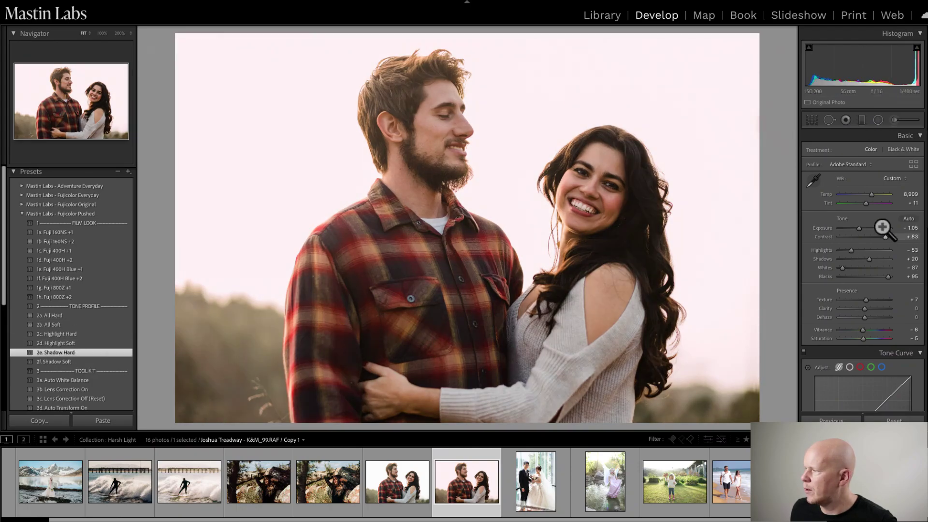
left_click_drag(859, 230, 861, 229)
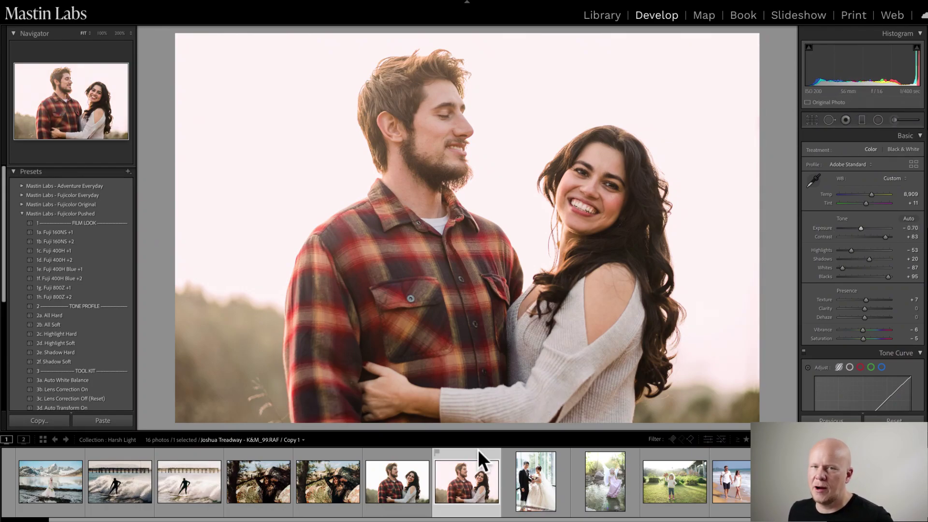
left_click(862, 230)
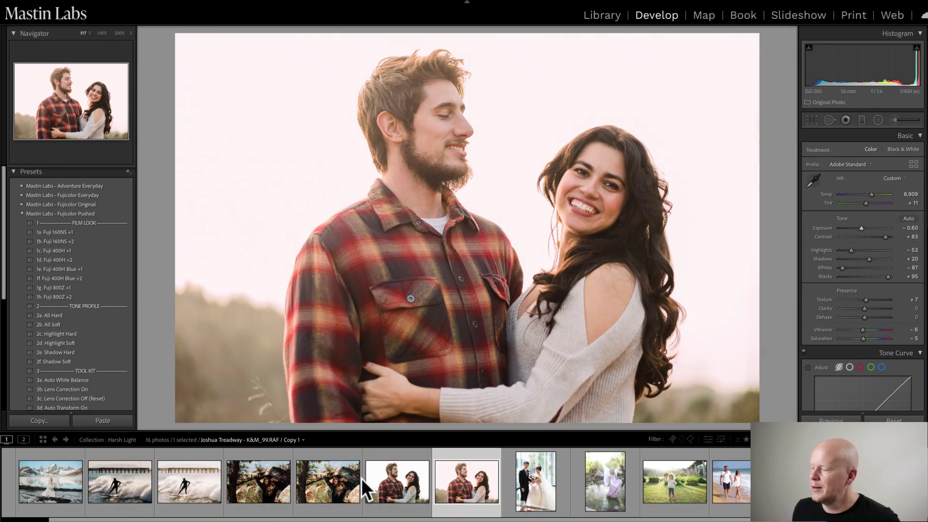
Compare the Ektar 100 and Fuji 400H versions of the couple's photo side by side, and return to the Develop module.
left_click(390, 481, "shift")
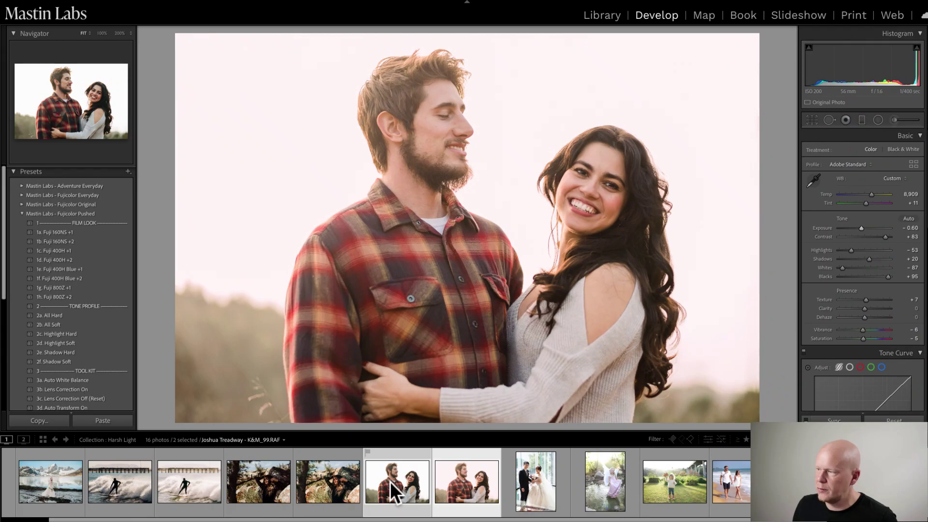
key("c")
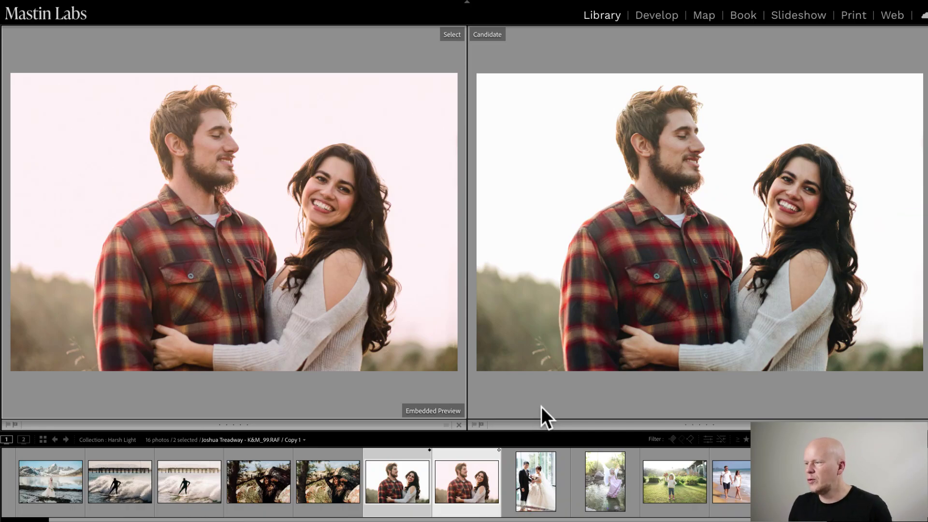
key("d")
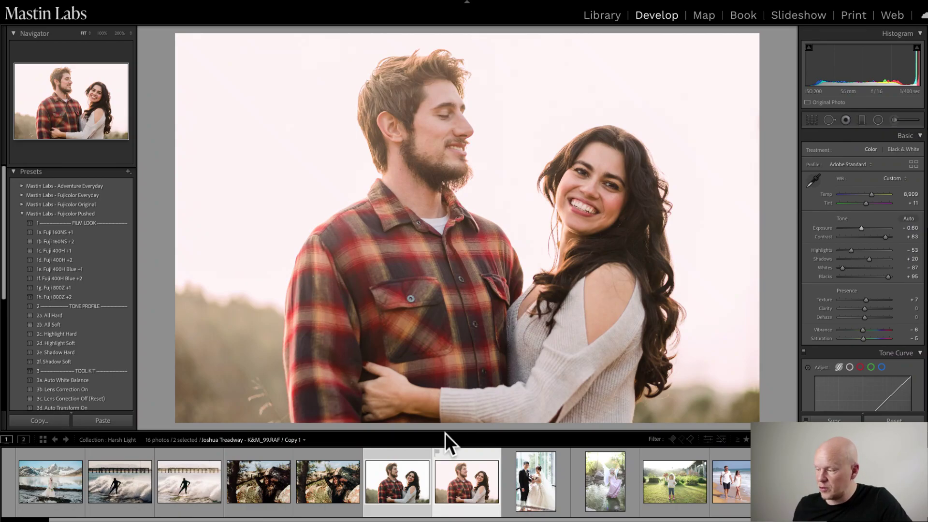
Open the bride and groom photo, try the Fuji 400H +2 film look, and apply Fujicolor Pushed Fuji 160NS +2 instead.
scroll(543, 484, "down", 3)
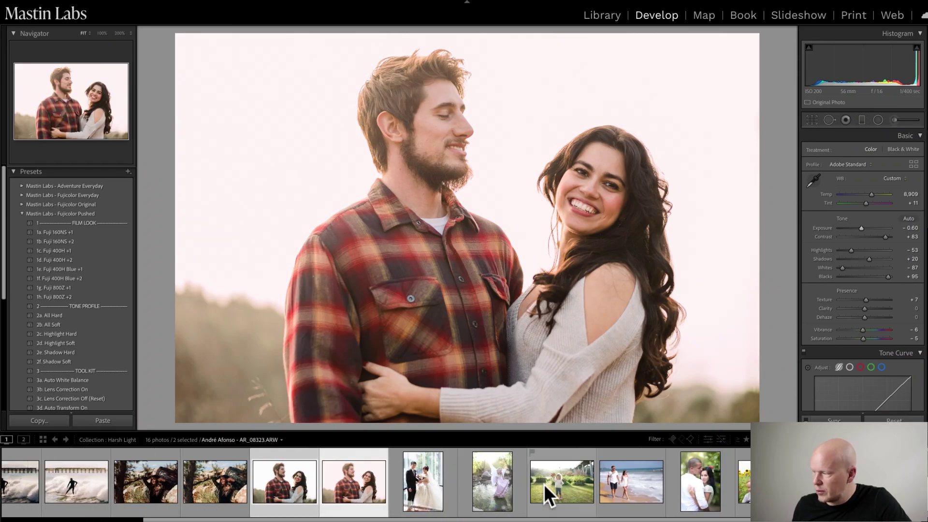
left_click(413, 484)
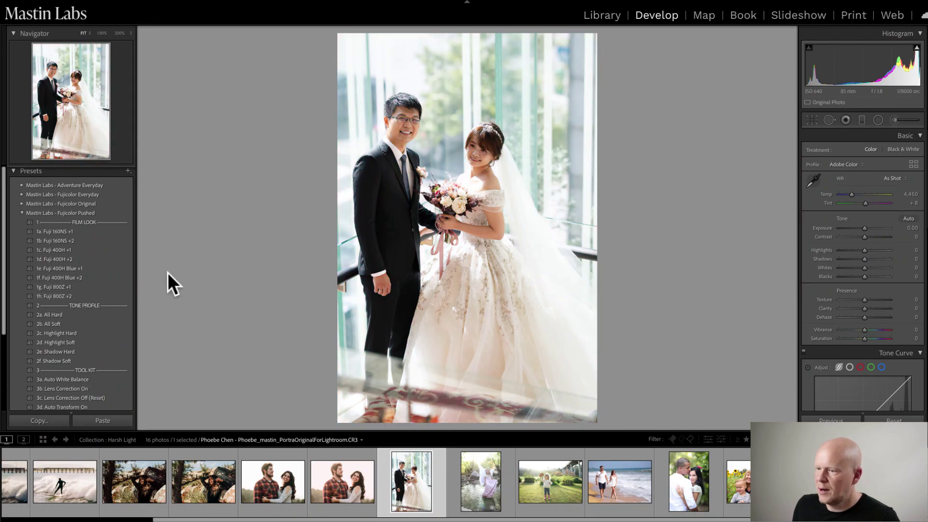
left_click(99, 257)
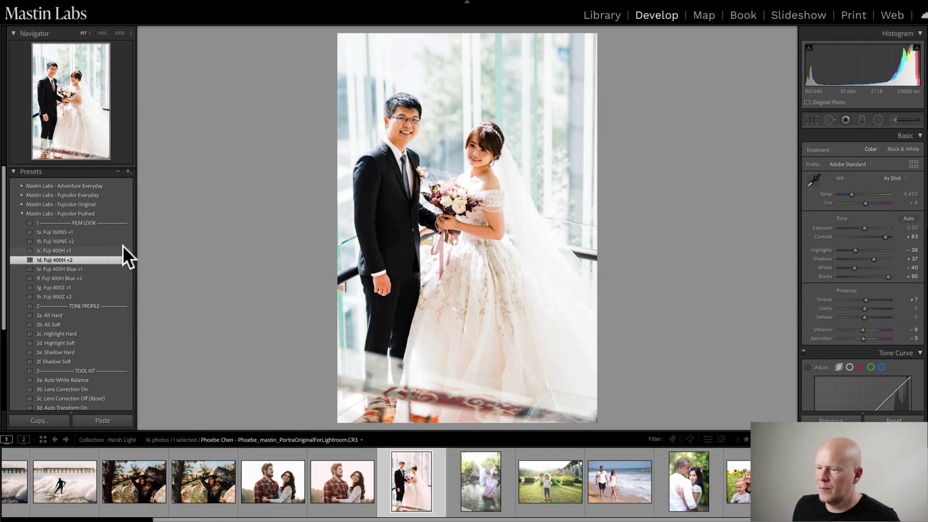
left_click(79, 240)
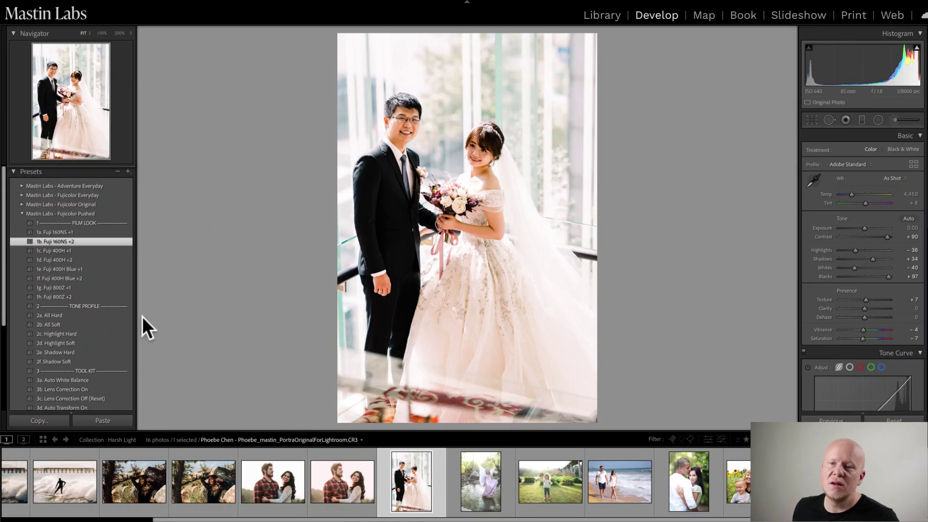
Set the wedding photo's white balance temperature to 4,338 and its tint to +9.
scroll(111, 320, "down", 1)
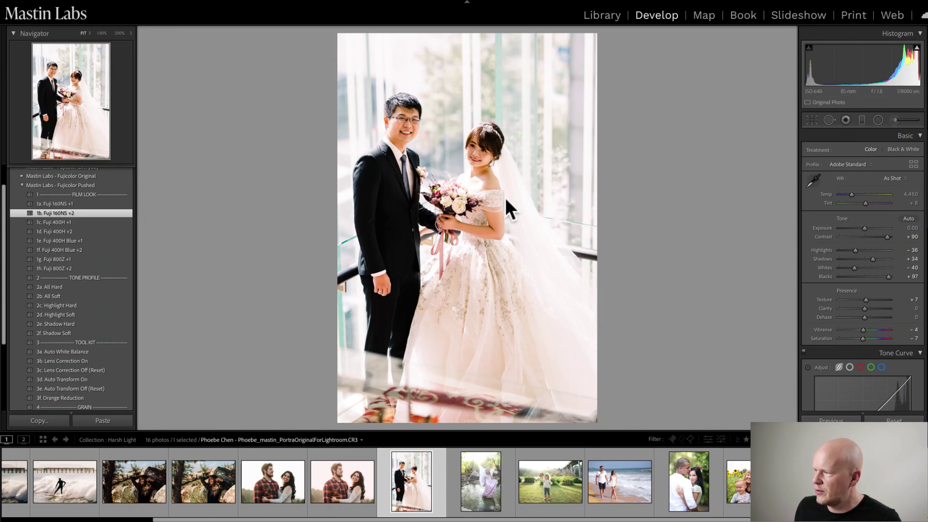
left_click_drag(850, 193, 866, 202)
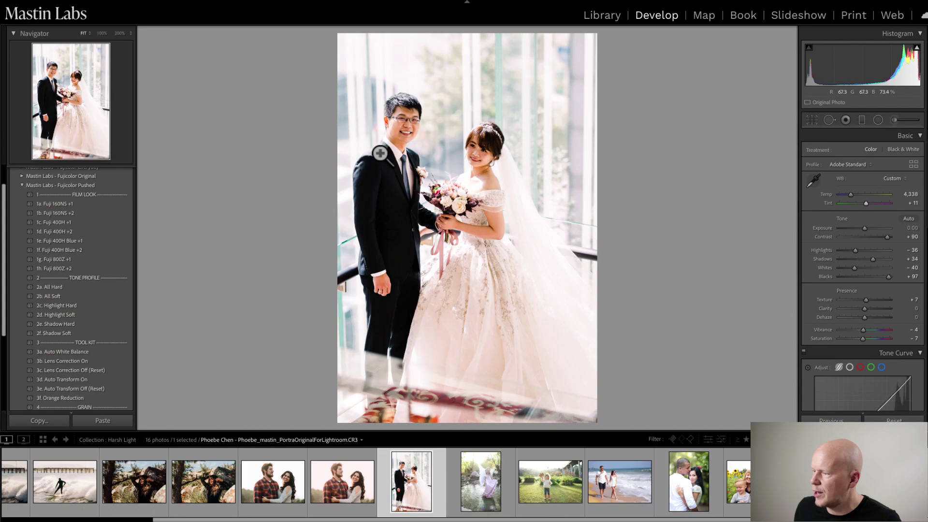
left_click_drag(865, 203, 865, 202)
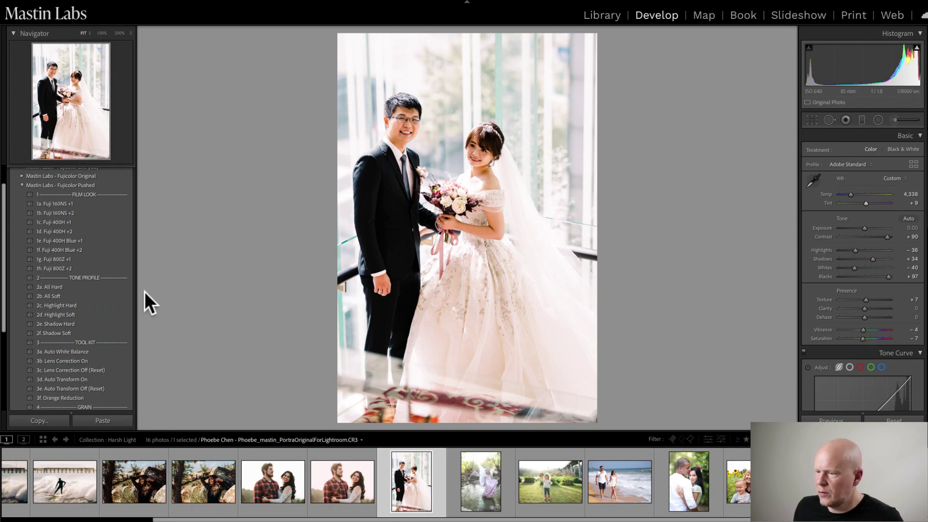
Apply the Fujicolor Pushed All Soft tone profile and the Lens Correction On preset to the wedding photo.
left_click(117, 293)
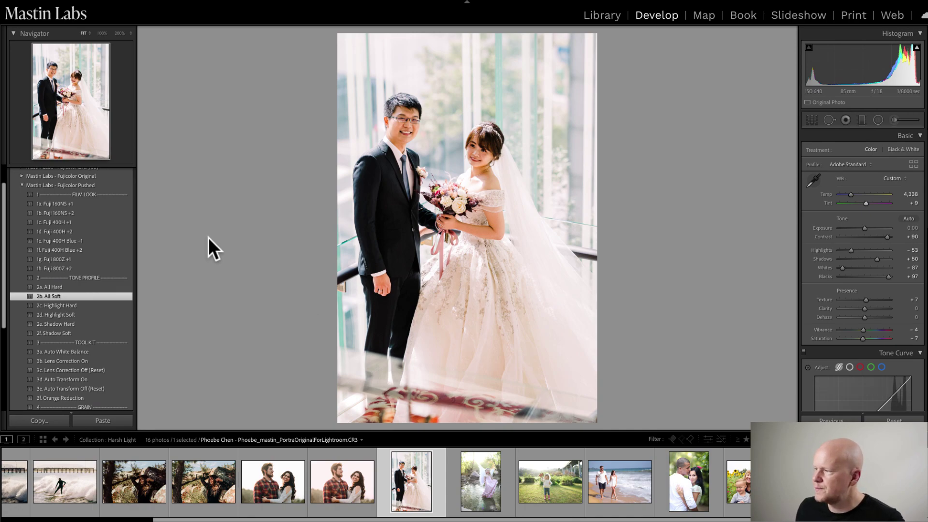
left_click(117, 360)
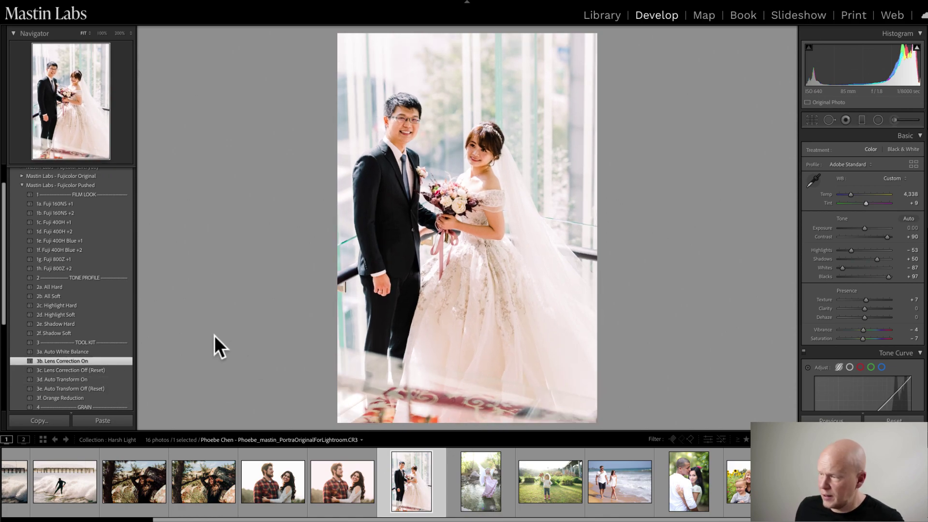
Crop the wedding photo to a 4 x 3 aspect ratio, tightening the frame around the bride and groom.
left_click(812, 119)
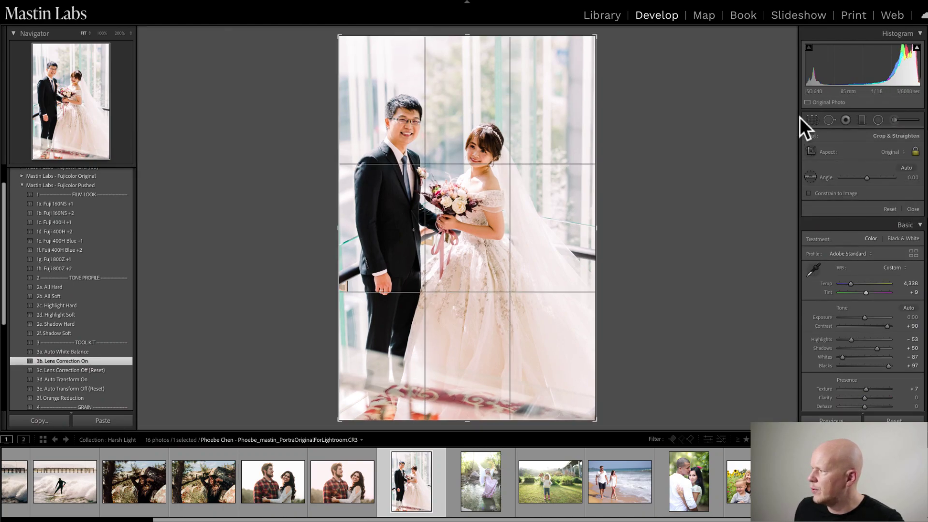
left_click(840, 151)
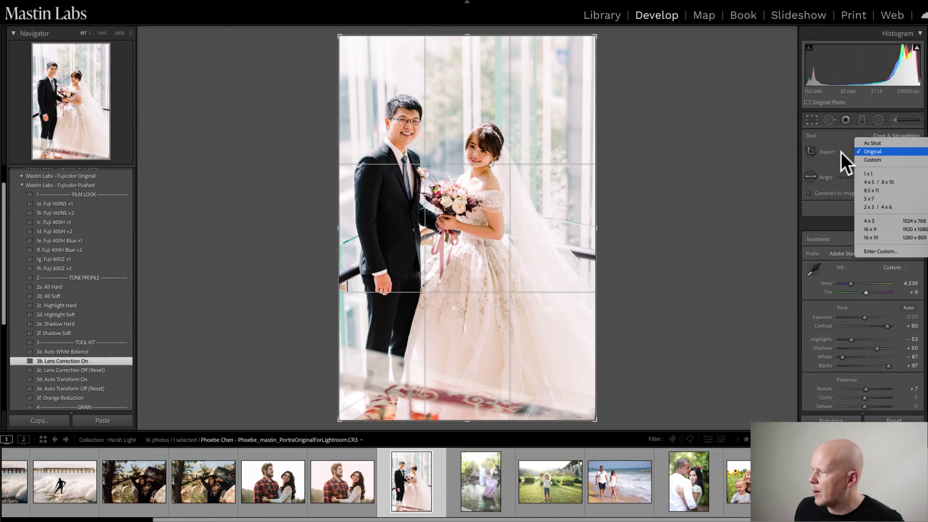
left_click(880, 222)
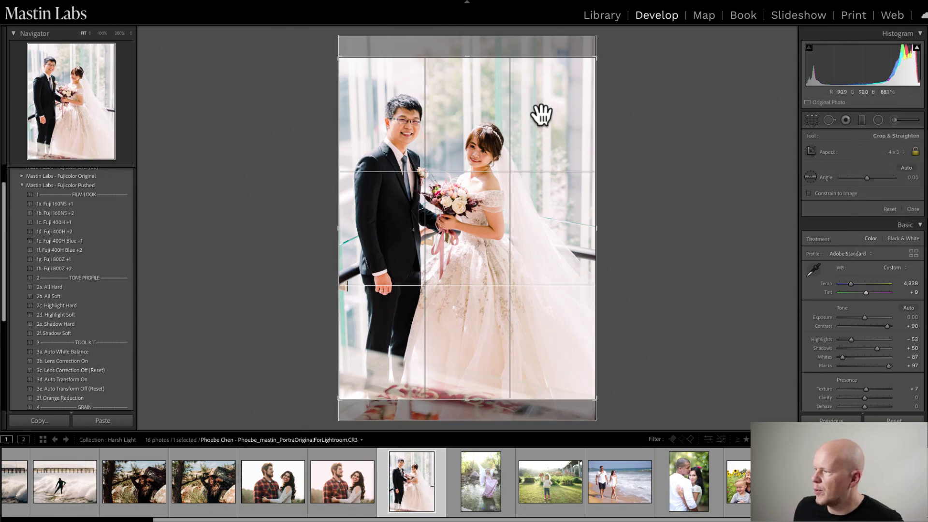
left_click_drag(596, 57, 594, 60)
left_click_drag(662, 149, 664, 151)
left_click(596, 66)
left_click_drag(595, 65, 559, 98)
key("Return")
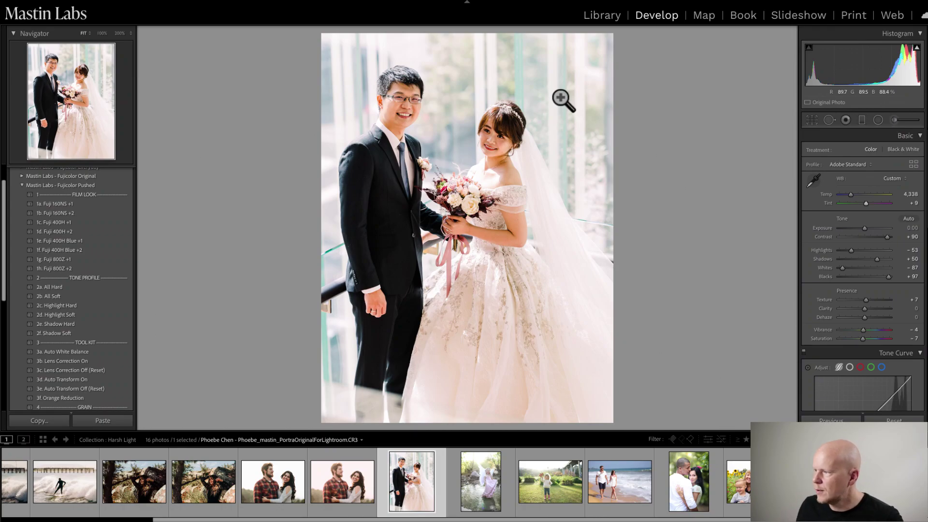
Compare the wedding photo's before and after versions up close, examining both faces, the bouquet and the dress.
key("y")
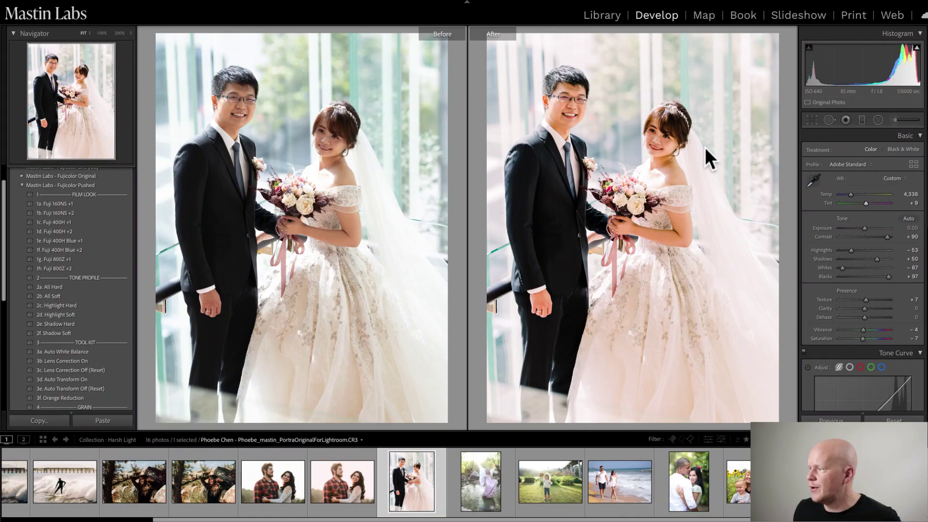
left_click(648, 182)
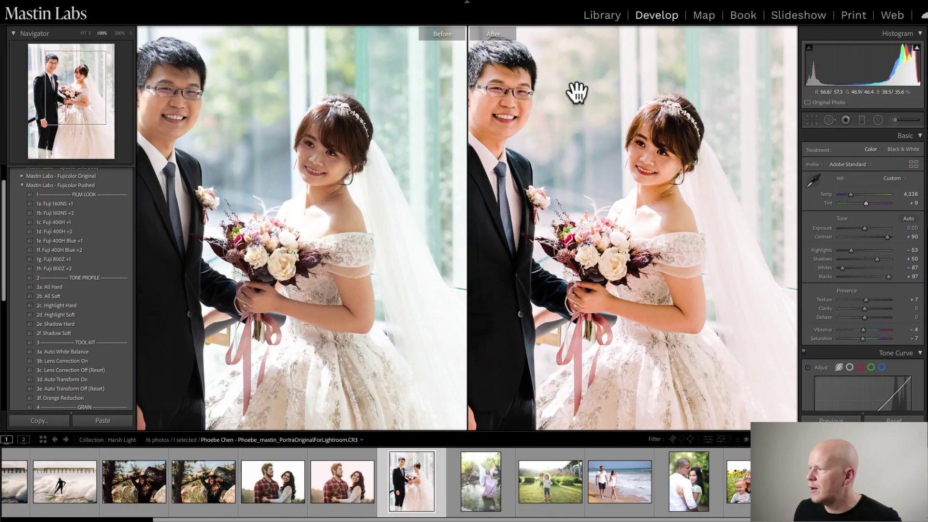
left_click_drag(509, 124, 617, 160)
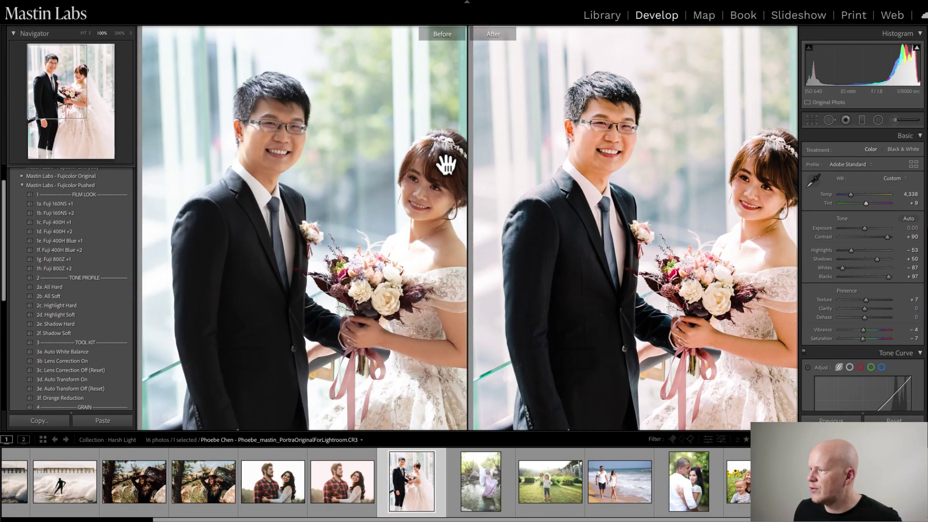
left_click_drag(606, 79, 597, 118)
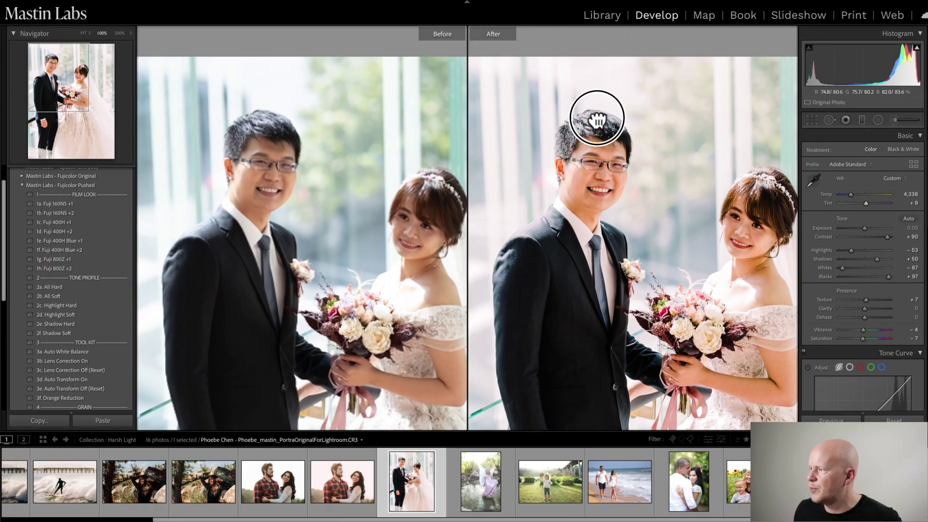
left_click_drag(673, 215, 642, 147)
left_click_drag(689, 259, 689, 235)
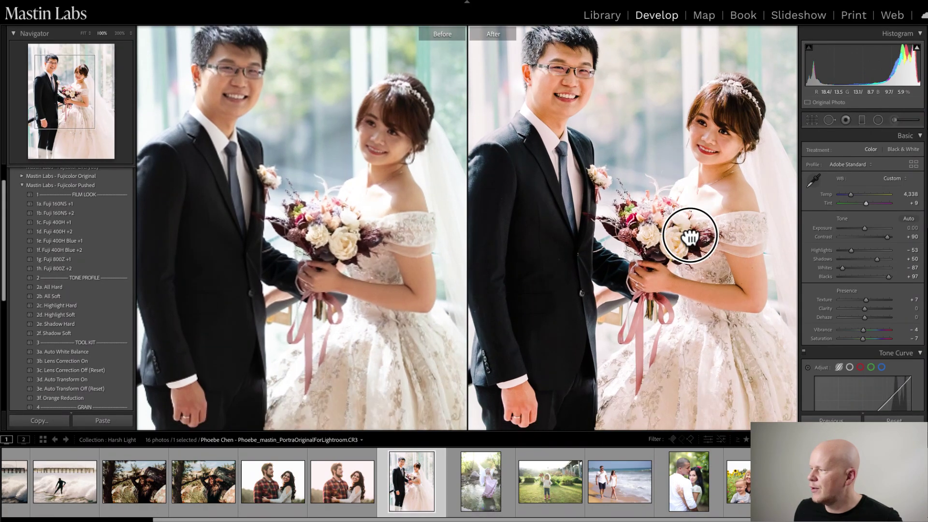
left_click_drag(735, 285, 717, 304)
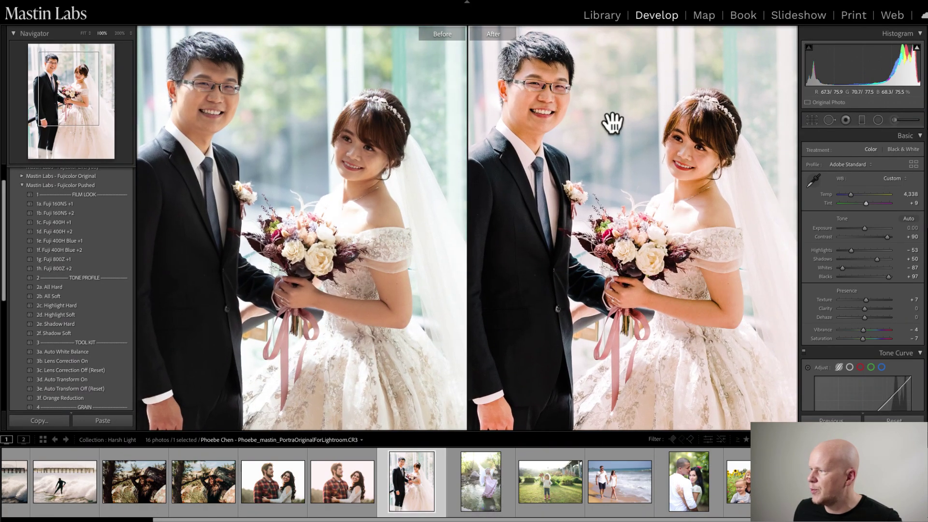
left_click_drag(739, 205, 672, 166)
left_click(618, 193)
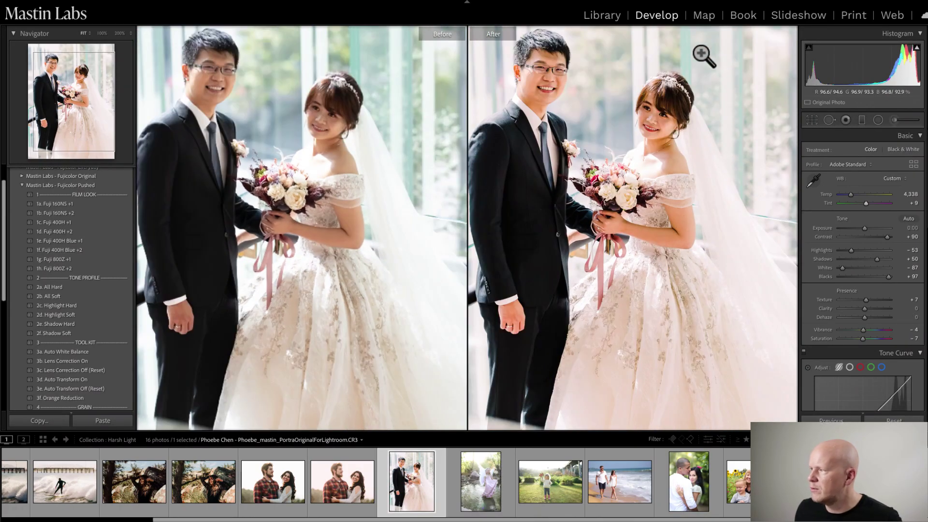